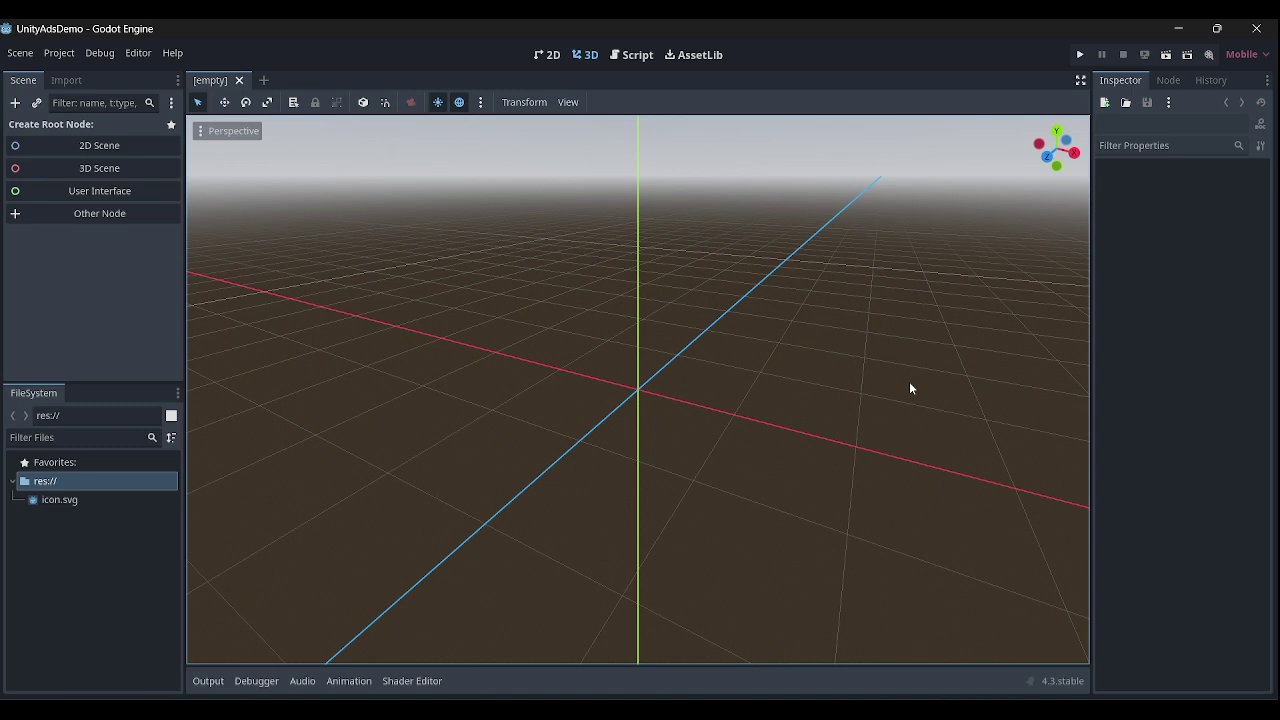
# Minimize the UnityAdsDemo Godot editor so the desktop with the addons archive shows.
pyautogui.click(12, 481)
pyautogui.click(12, 481)
pyautogui.click(1172, 30)
pyautogui.moveTo(157, 210)
pyautogui.mouseDown()
pyautogui.moveTo(193, 249)
pyautogui.moveTo(170, 225)
pyautogui.mouseUp()
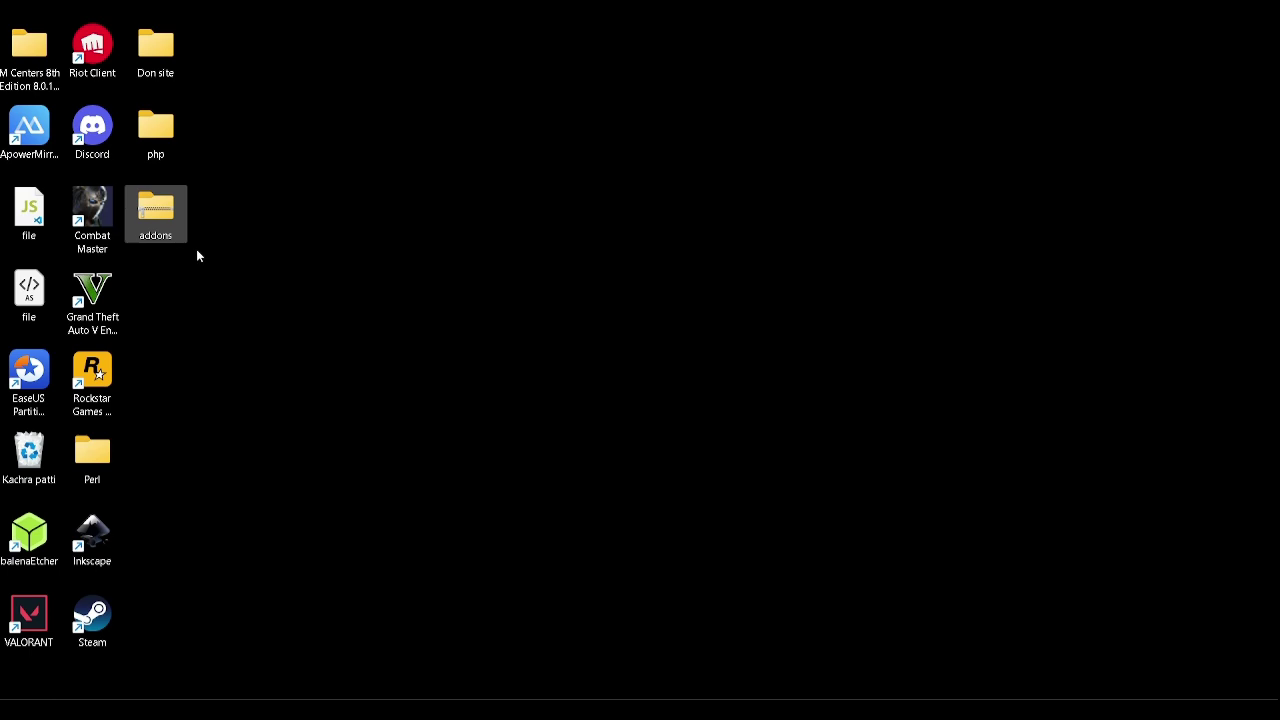
# Extract the addons zip with Extract All and browse into the extracted addons folder.
pyautogui.moveTo(185, 229); pyautogui.dragTo(188, 234)
pyautogui.rightClick(152, 208)
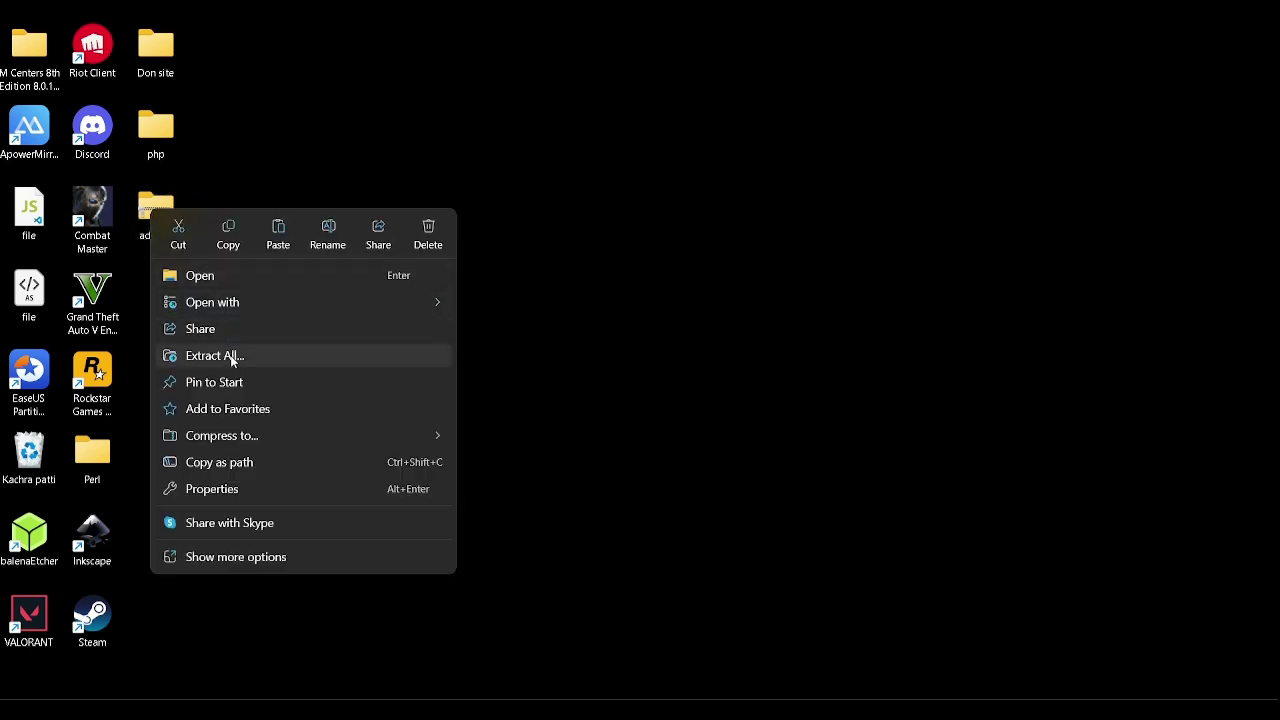
pyautogui.click(229, 354)
pyautogui.click(770, 537)
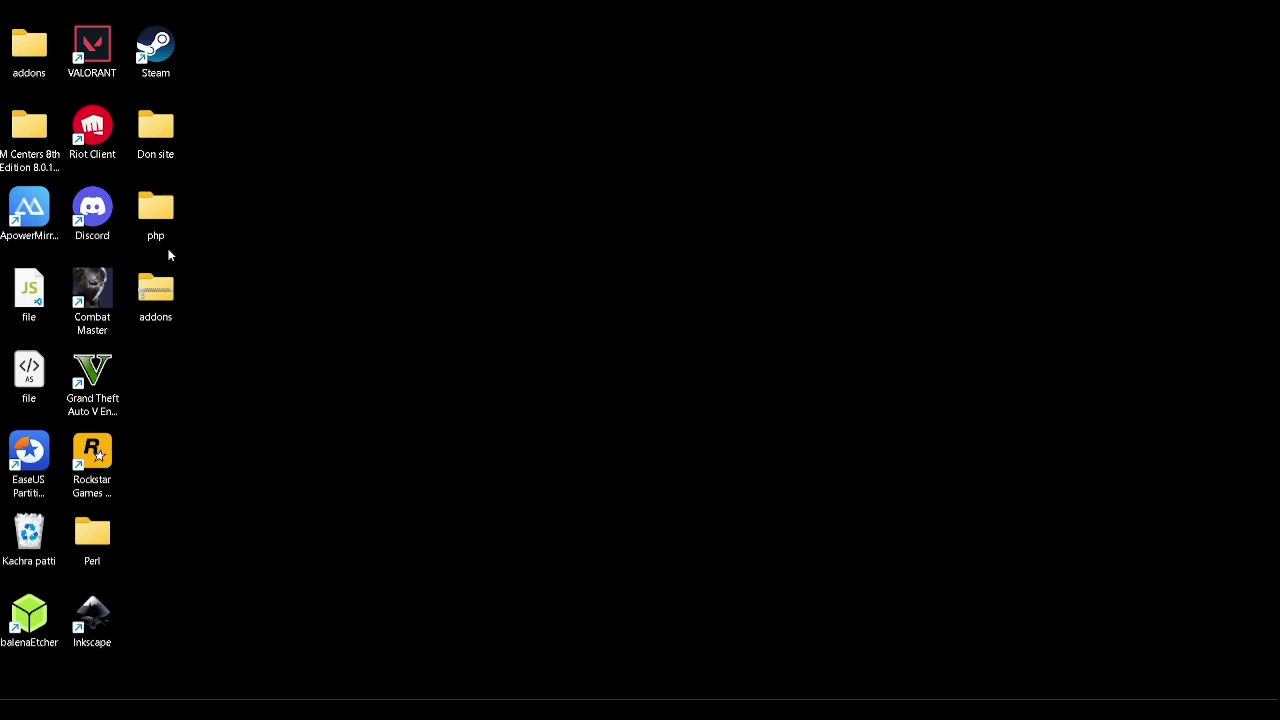
pyautogui.doubleClick(33, 45)
pyautogui.doubleClick(335, 170)
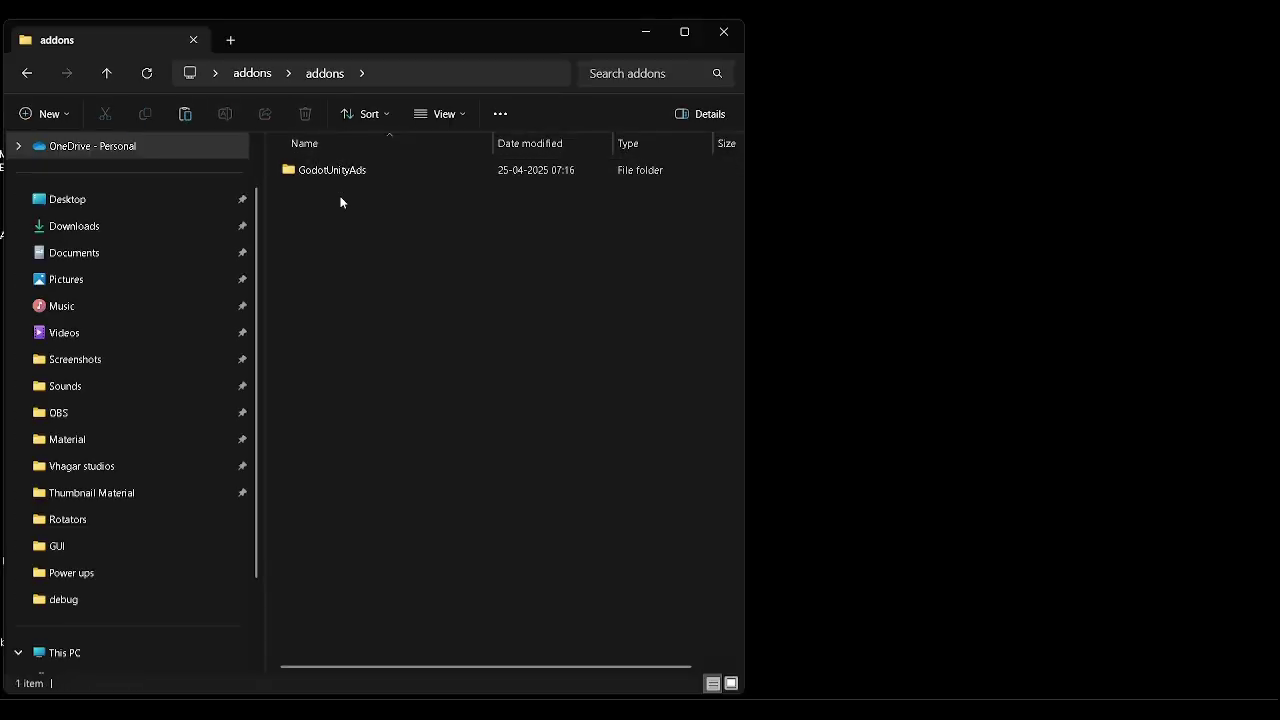
pyautogui.hotkey('alt', 'Left')
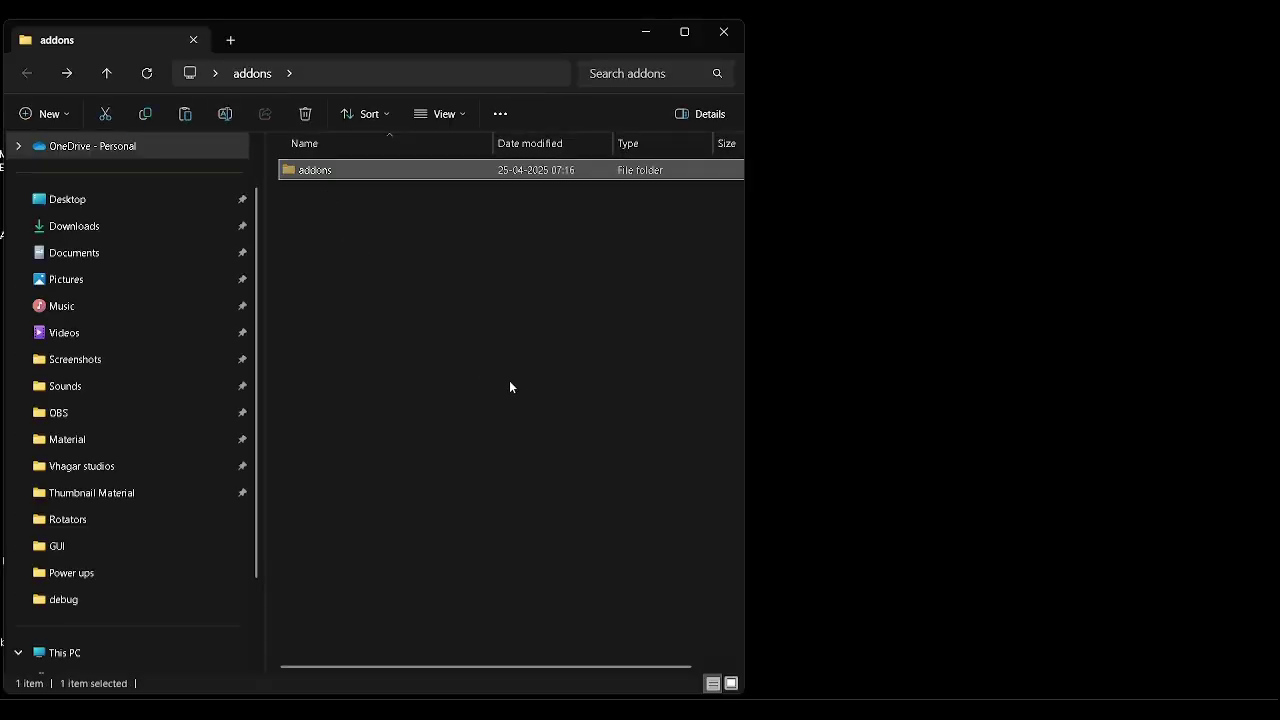
# Paste the addons folder into the unityadsdemo project folder opened from Godot's res://.
pyautogui.moveTo(709, 685)
pyautogui.click(800, 625)
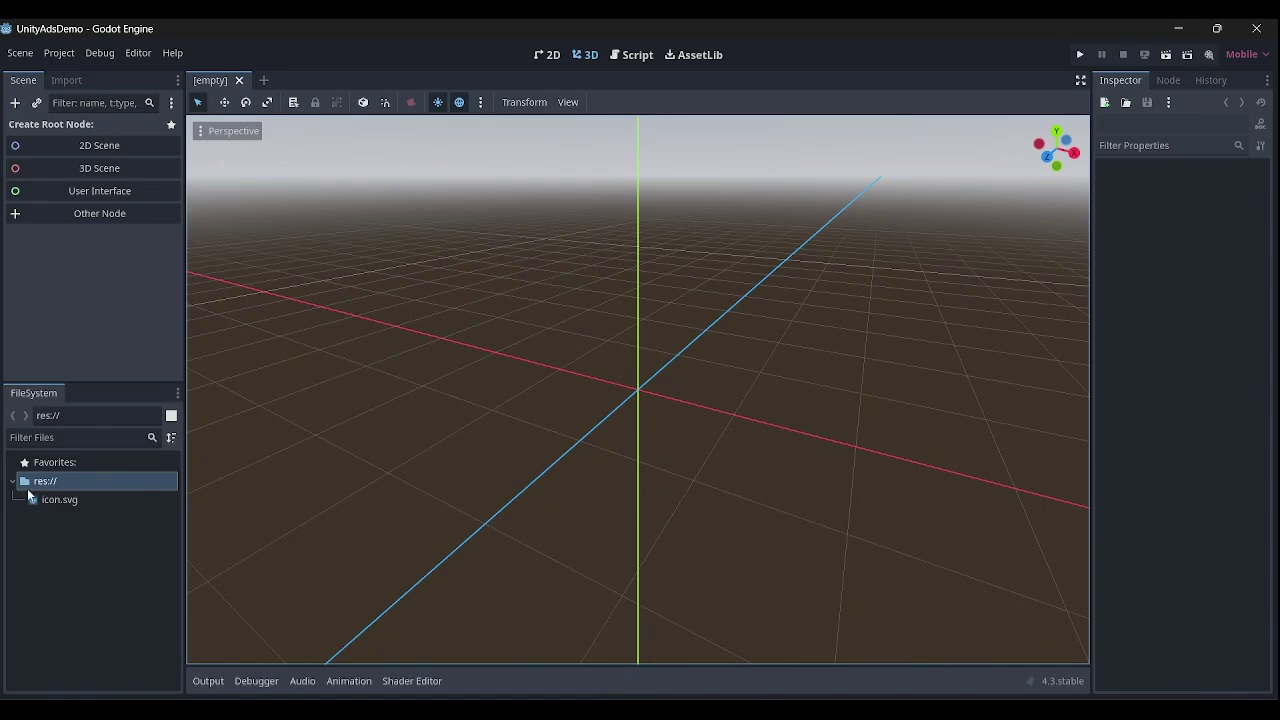
pyautogui.rightClick(32, 476)
pyautogui.click(94, 661)
pyautogui.hotkey('ctrl', 'v')
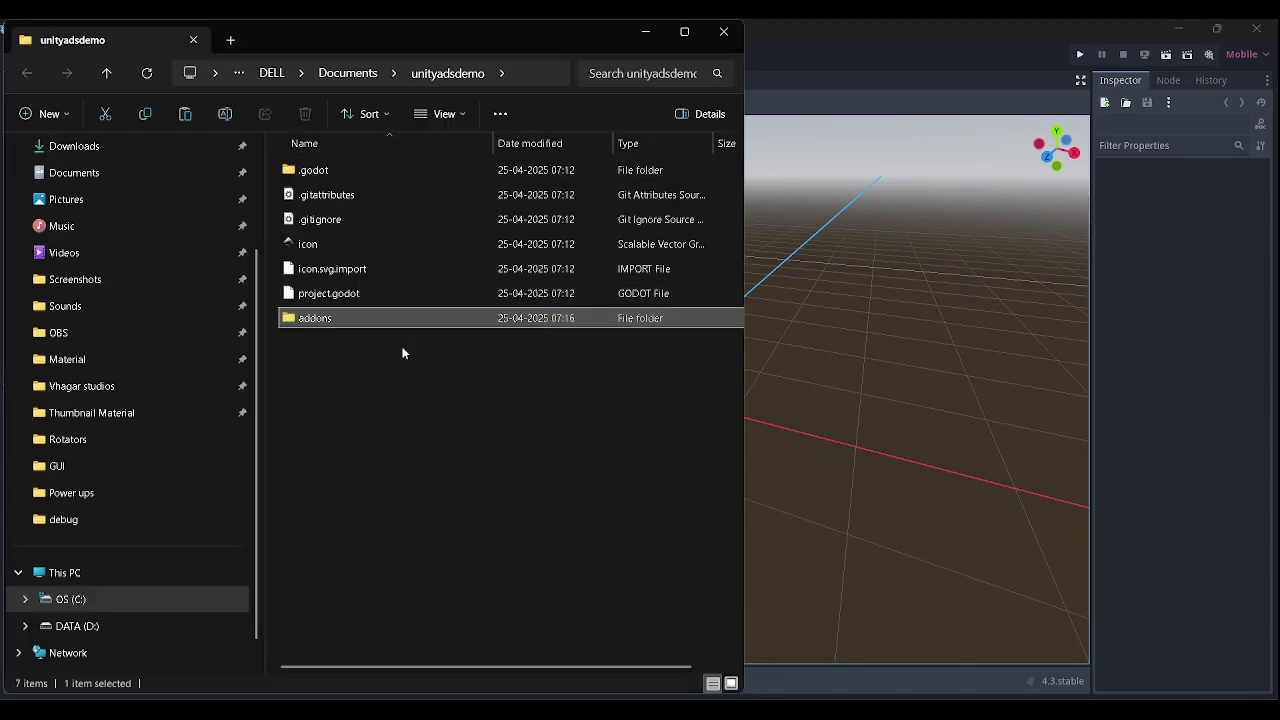
pyautogui.doubleClick(380, 318)
pyautogui.click(724, 32)
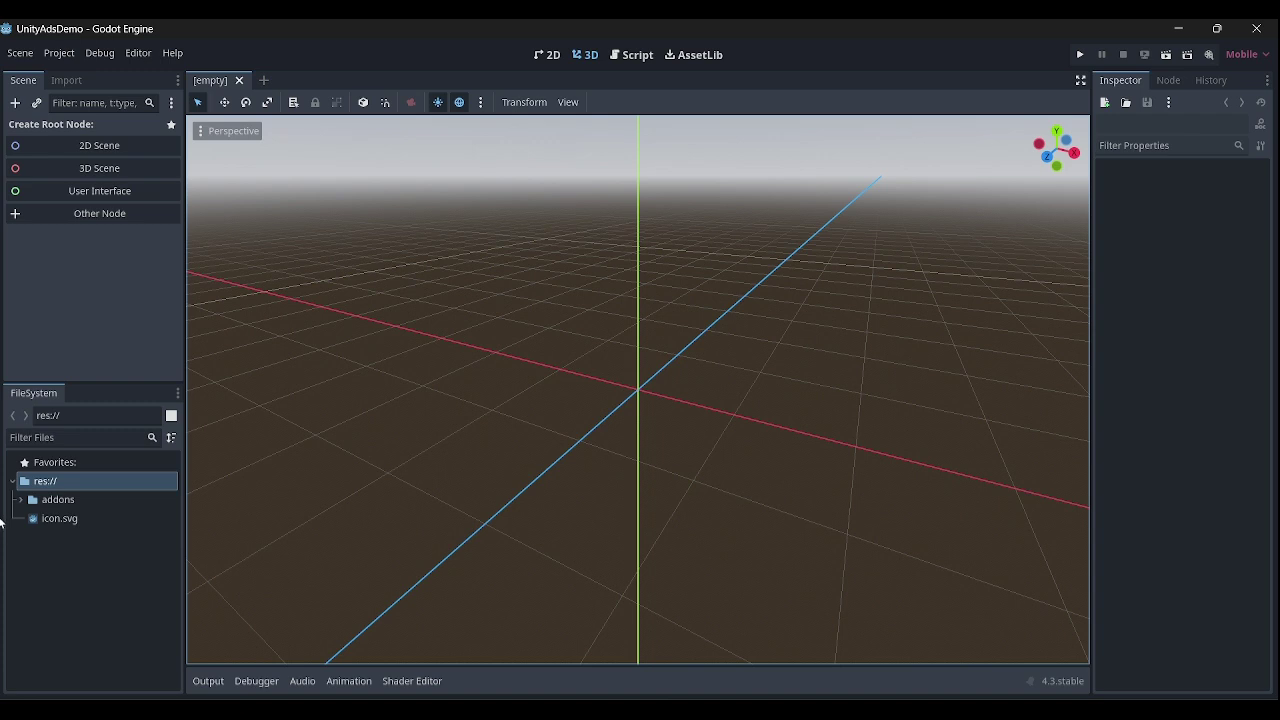
# Enable the GodotUnityAds plugin in Project Settings > Plugins.
pyautogui.click(19, 499)
pyautogui.click(19, 499)
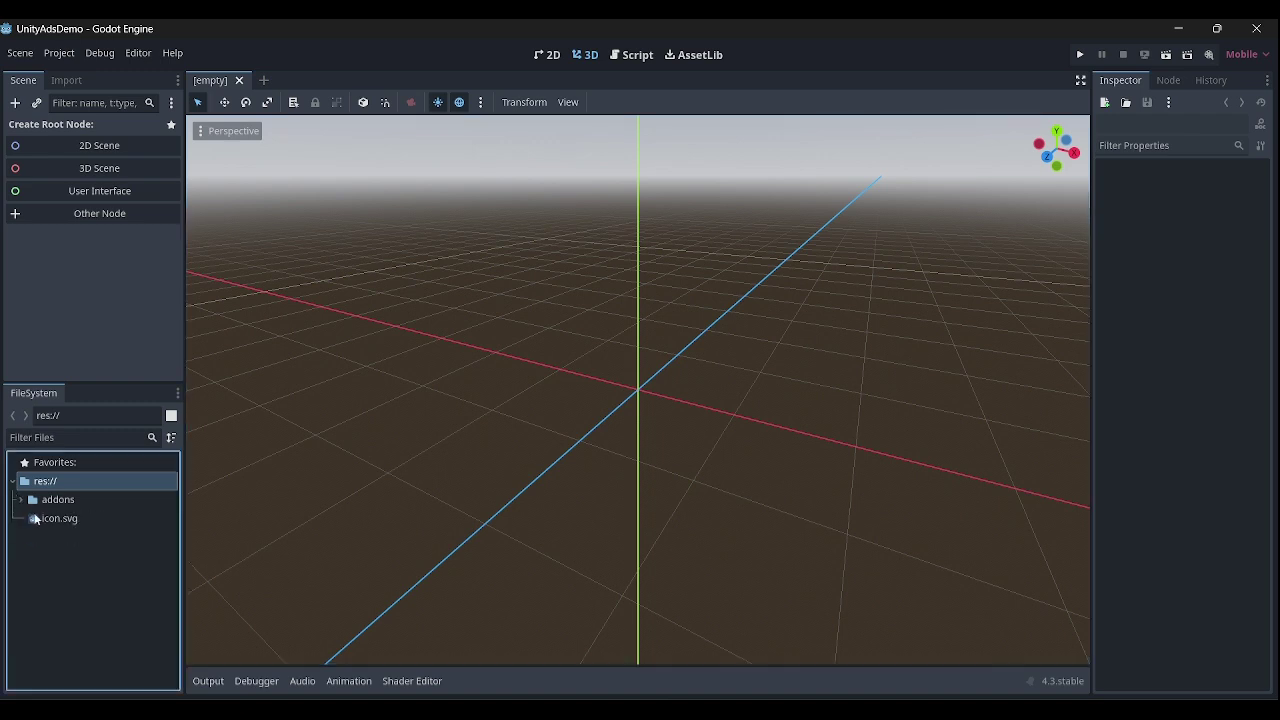
pyautogui.click(59, 52)
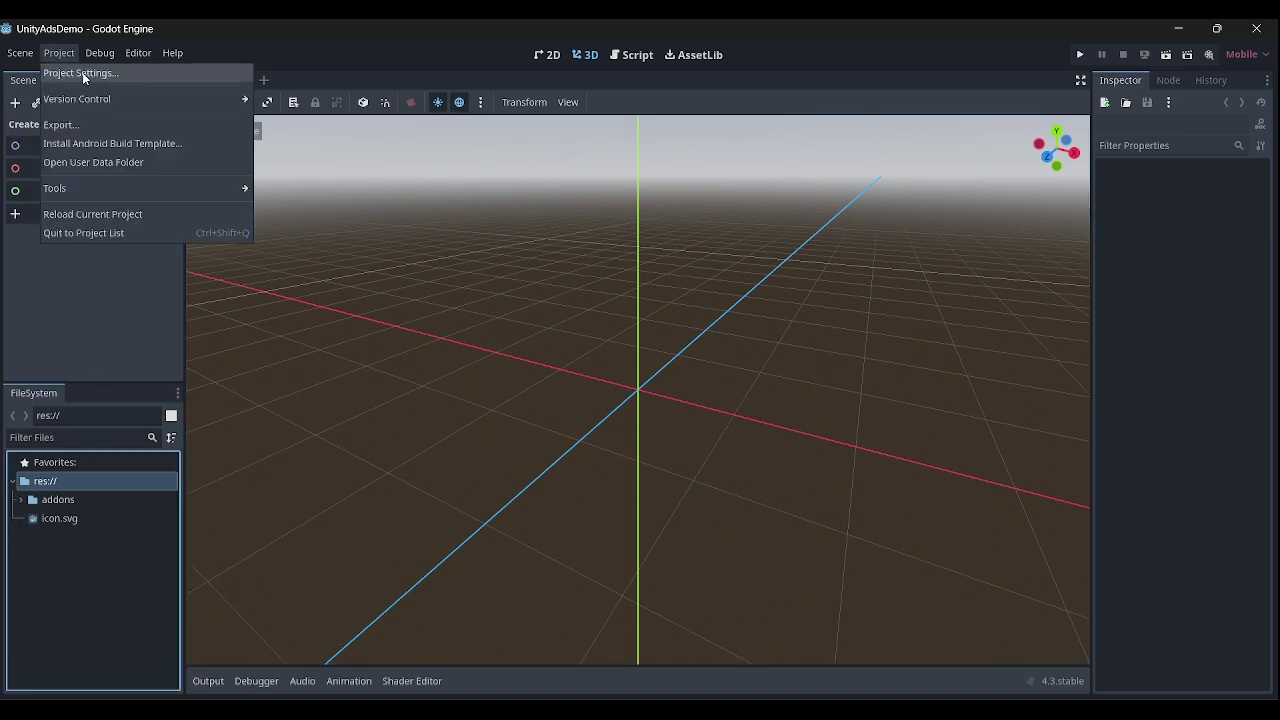
pyautogui.click(75, 74)
pyautogui.click(495, 161)
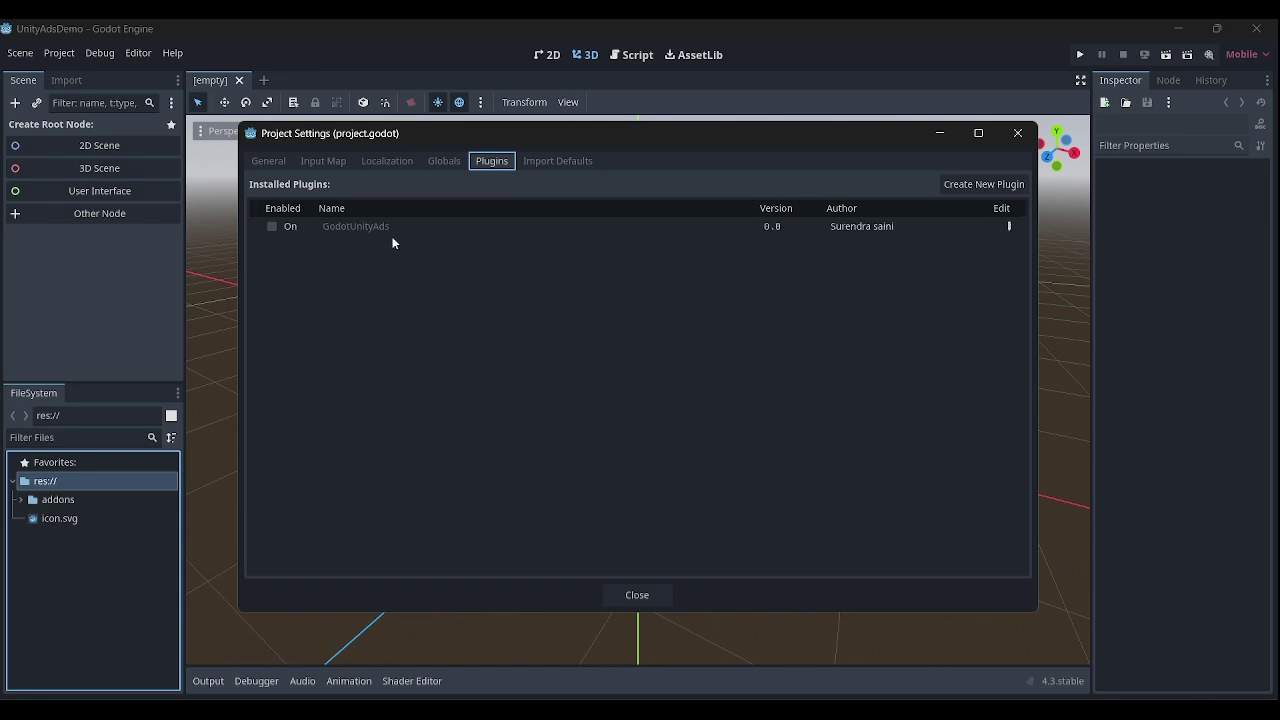
pyautogui.click(271, 226)
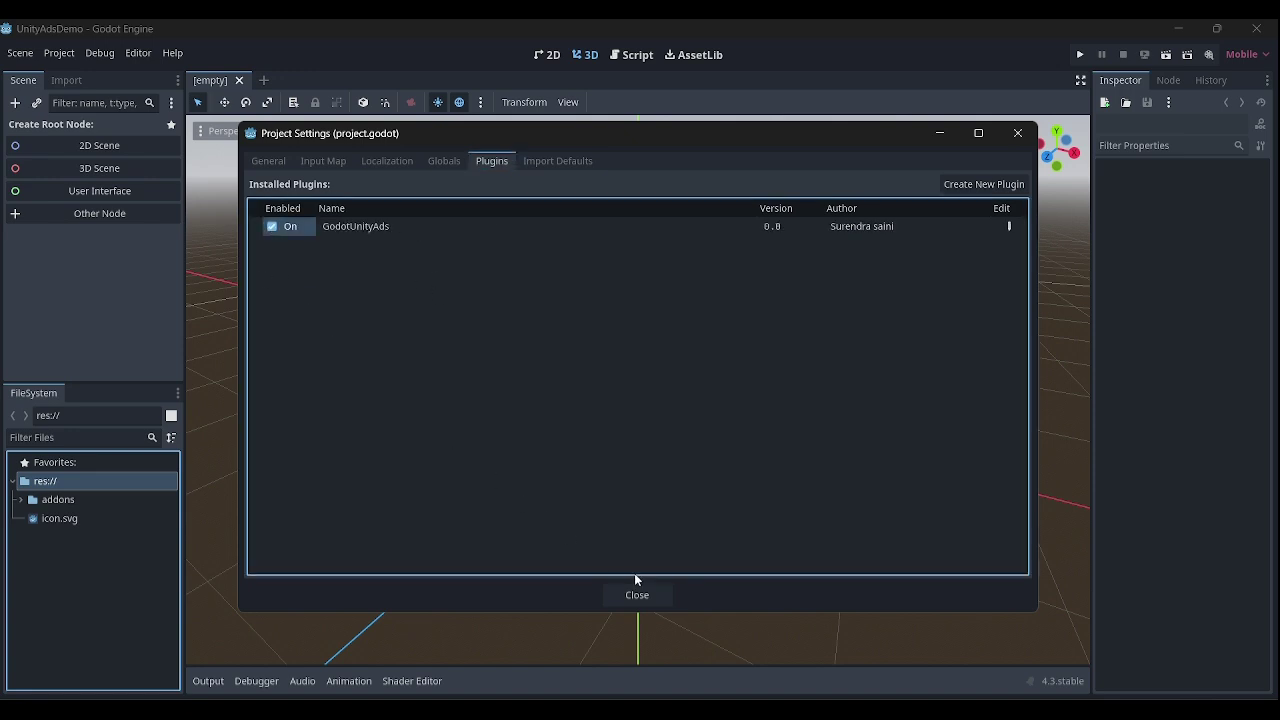
pyautogui.click(610, 589)
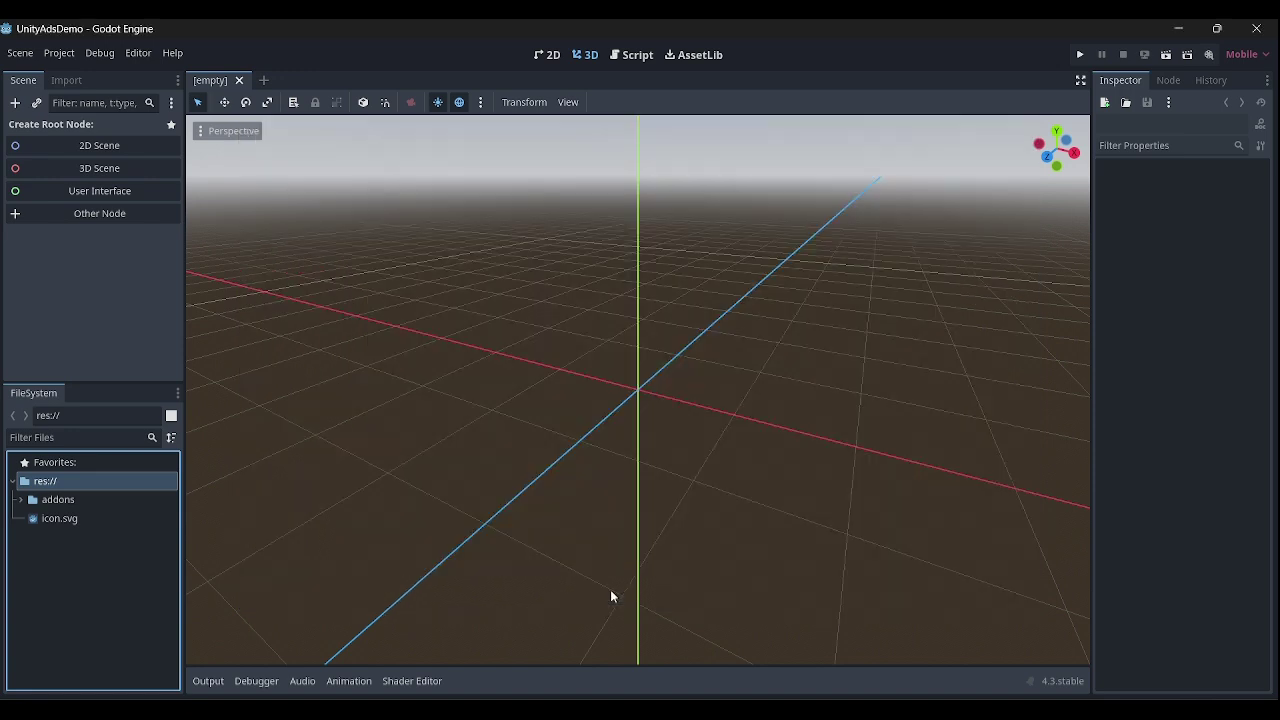
# Set the display window viewport size to 720 wide by 1280 high.
pyautogui.click(557, 64)
pyautogui.scroll(-2, 613, 271)
pyautogui.scroll(-1, 616, 275)
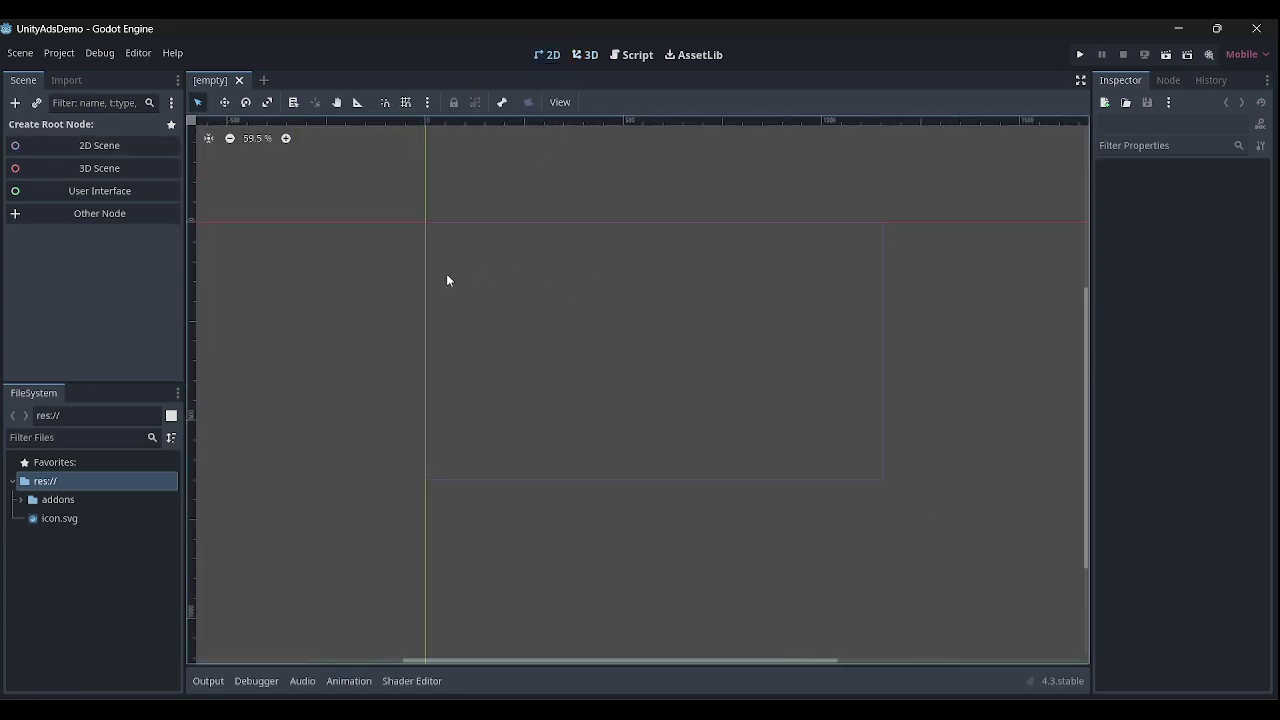
pyautogui.click(65, 57)
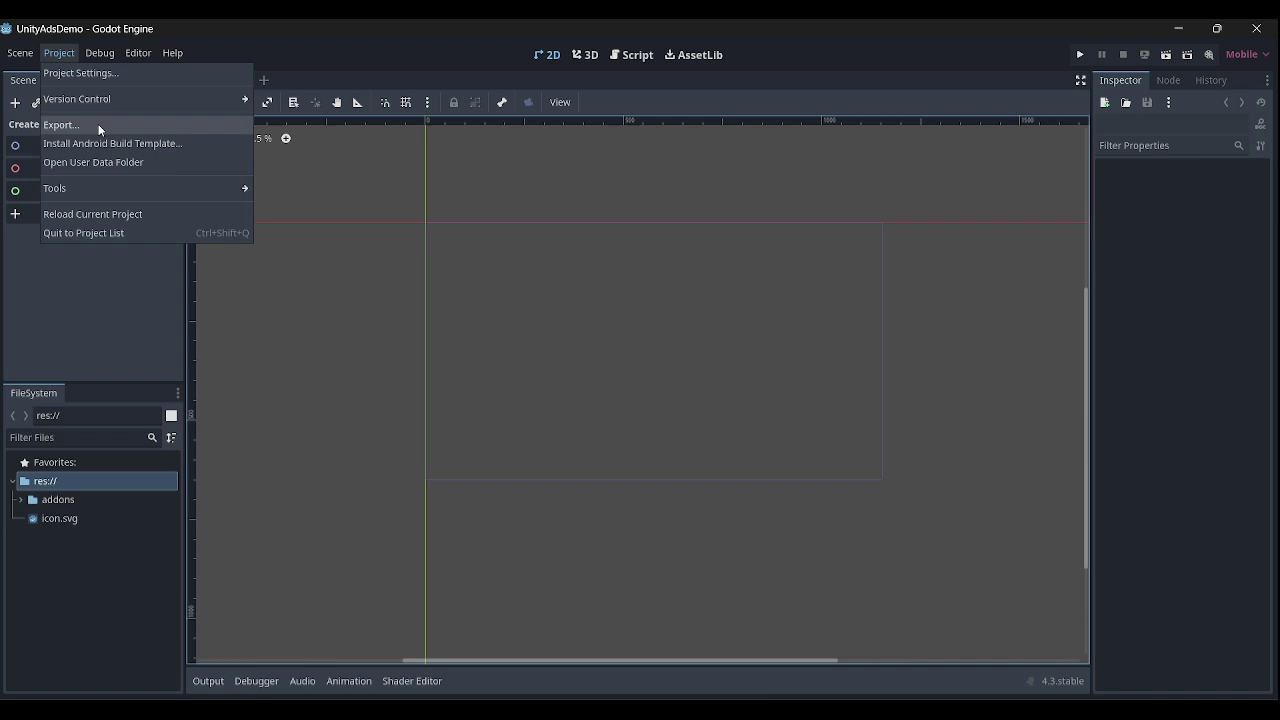
pyautogui.click(58, 52)
pyautogui.click(58, 52)
pyautogui.click(80, 76)
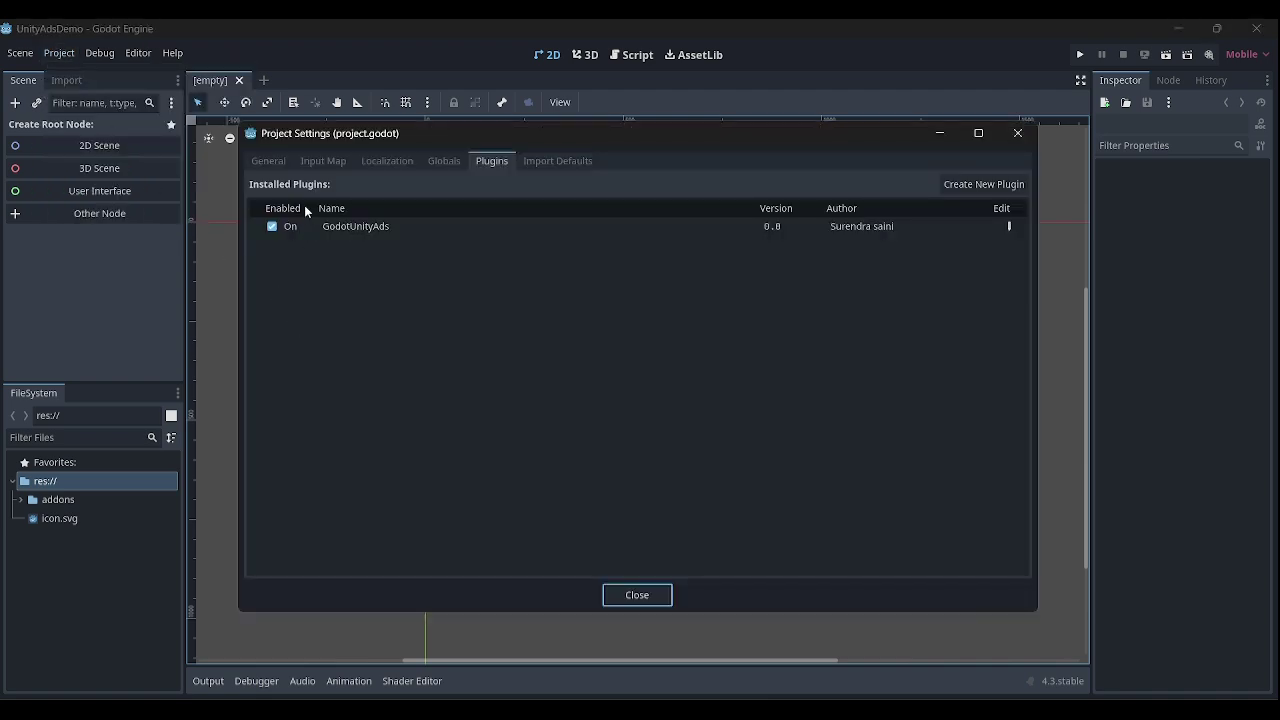
pyautogui.click(270, 162)
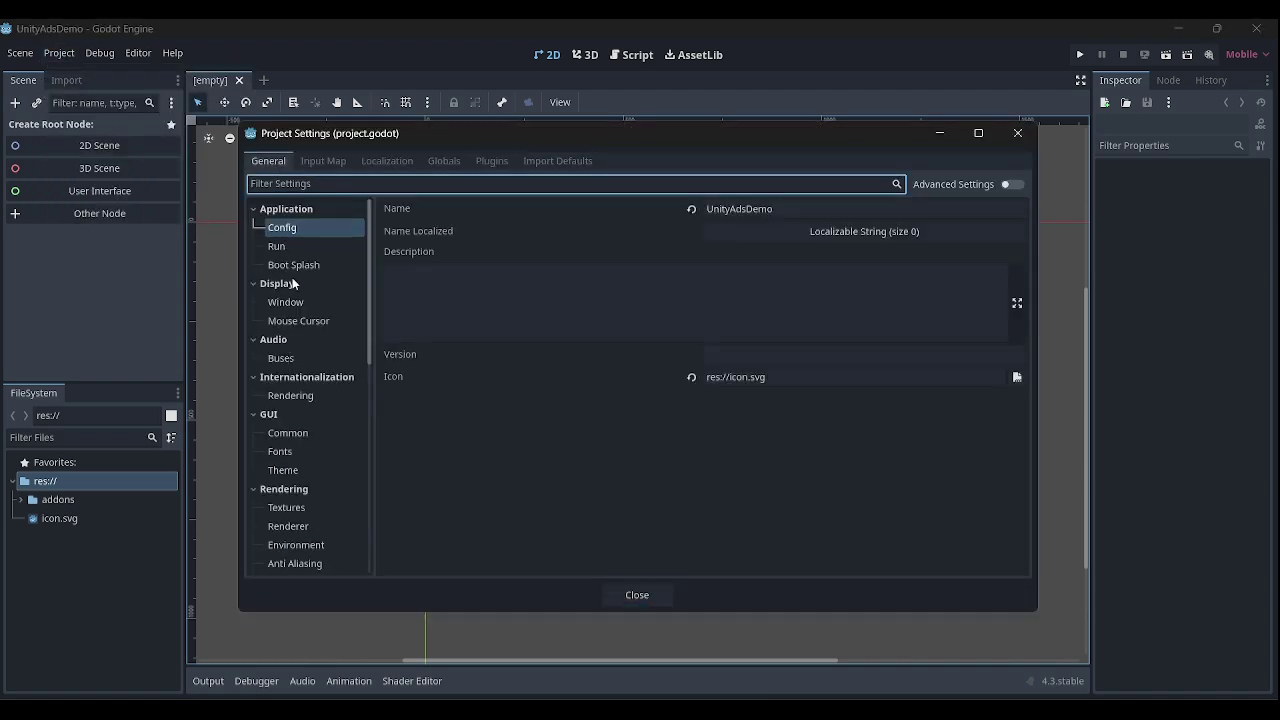
pyautogui.click(293, 304)
pyautogui.click(726, 225)
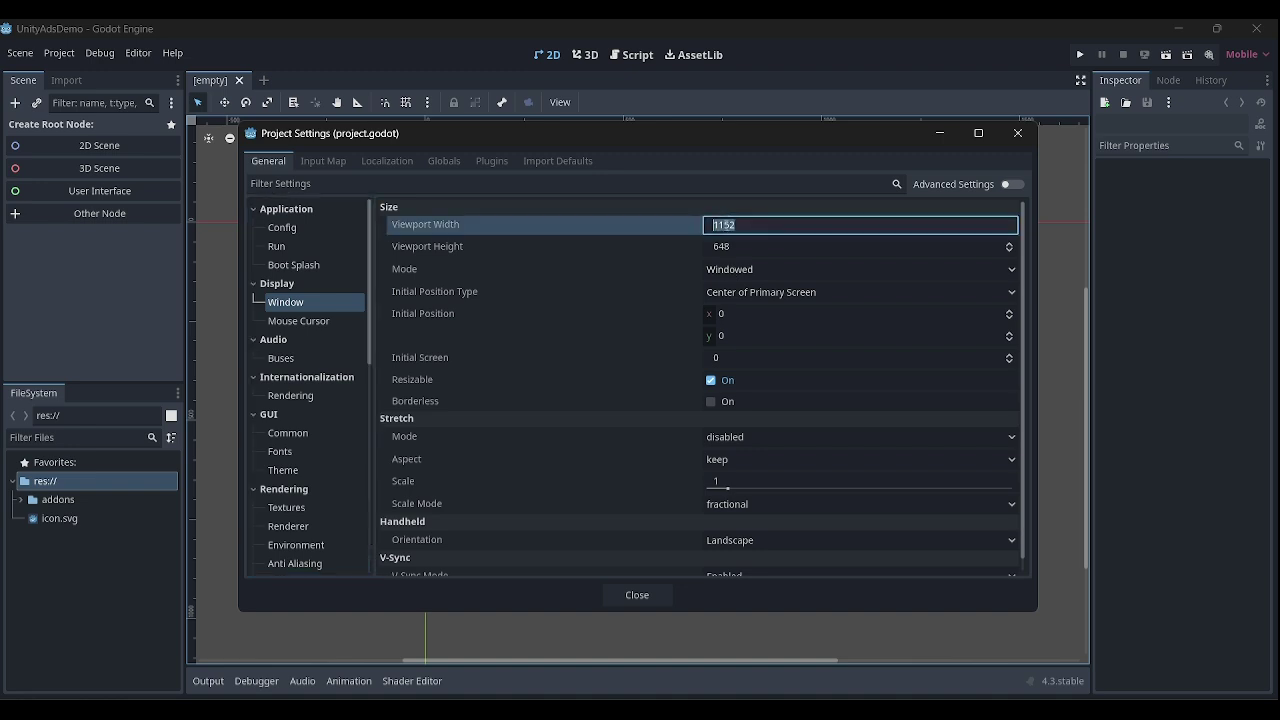
pyautogui.write('720')
pyautogui.press('Tab')
pyautogui.write('12')
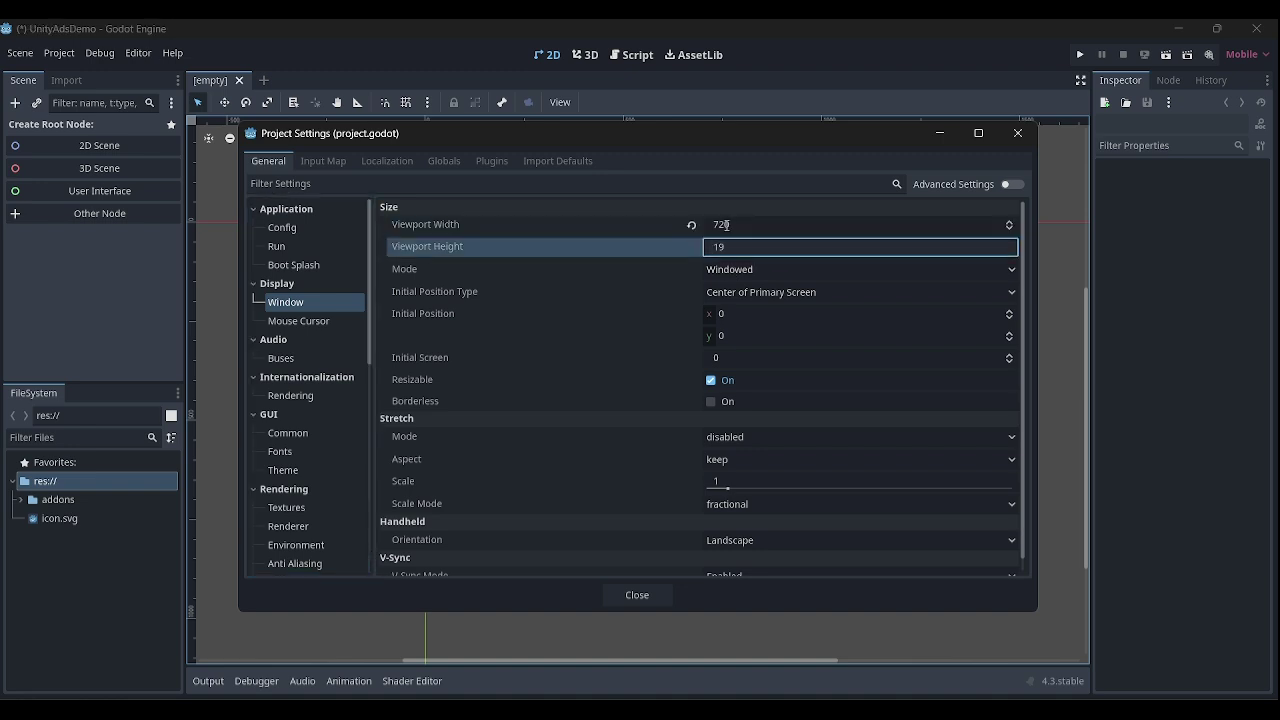
pyautogui.write('80')
# Set handheld orientation to Portrait and stretch mode to canvas_items.
pyautogui.scroll(-1, 781, 513)
pyautogui.click(767, 523)
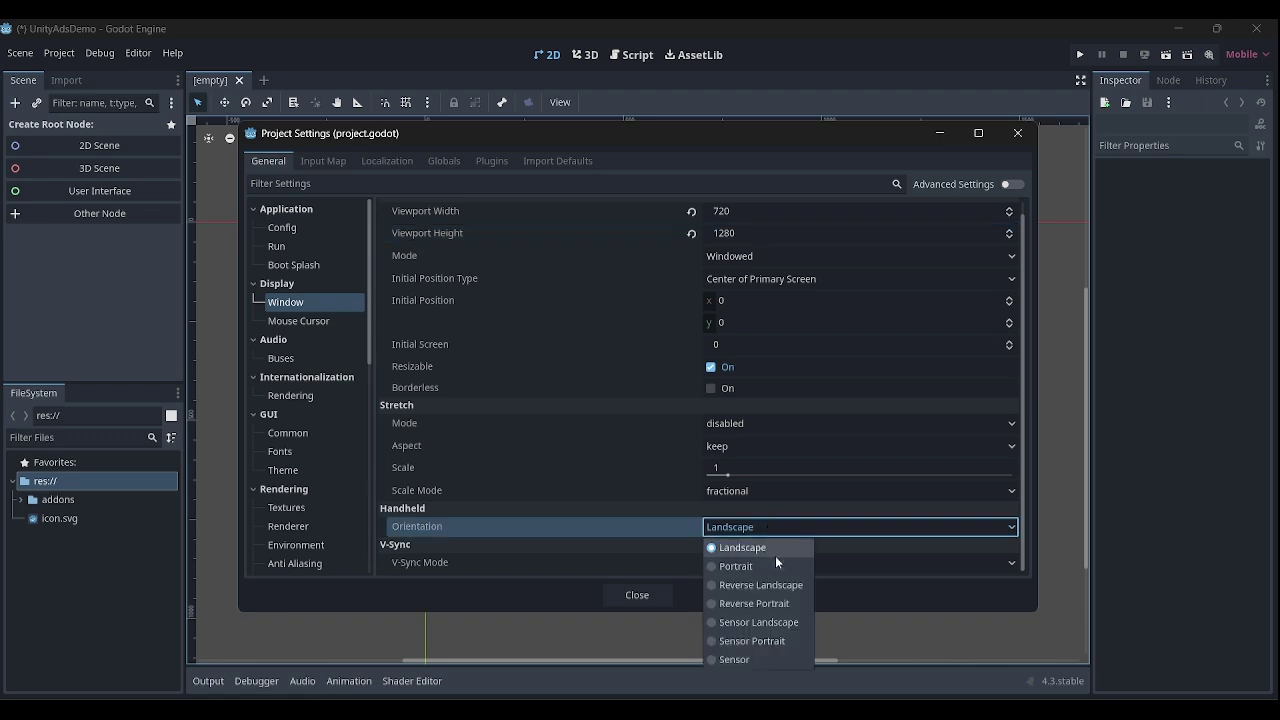
pyautogui.click(775, 567)
pyautogui.click(750, 424)
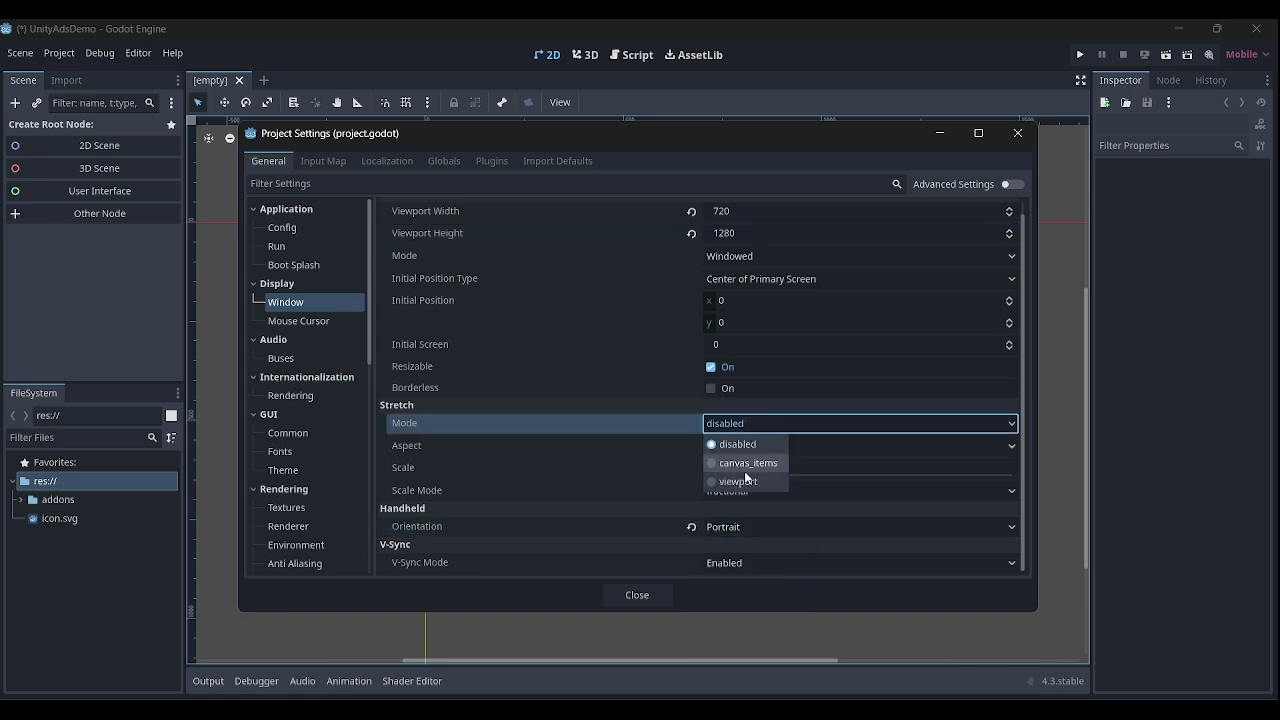
pyautogui.click(746, 463)
pyautogui.click(619, 596)
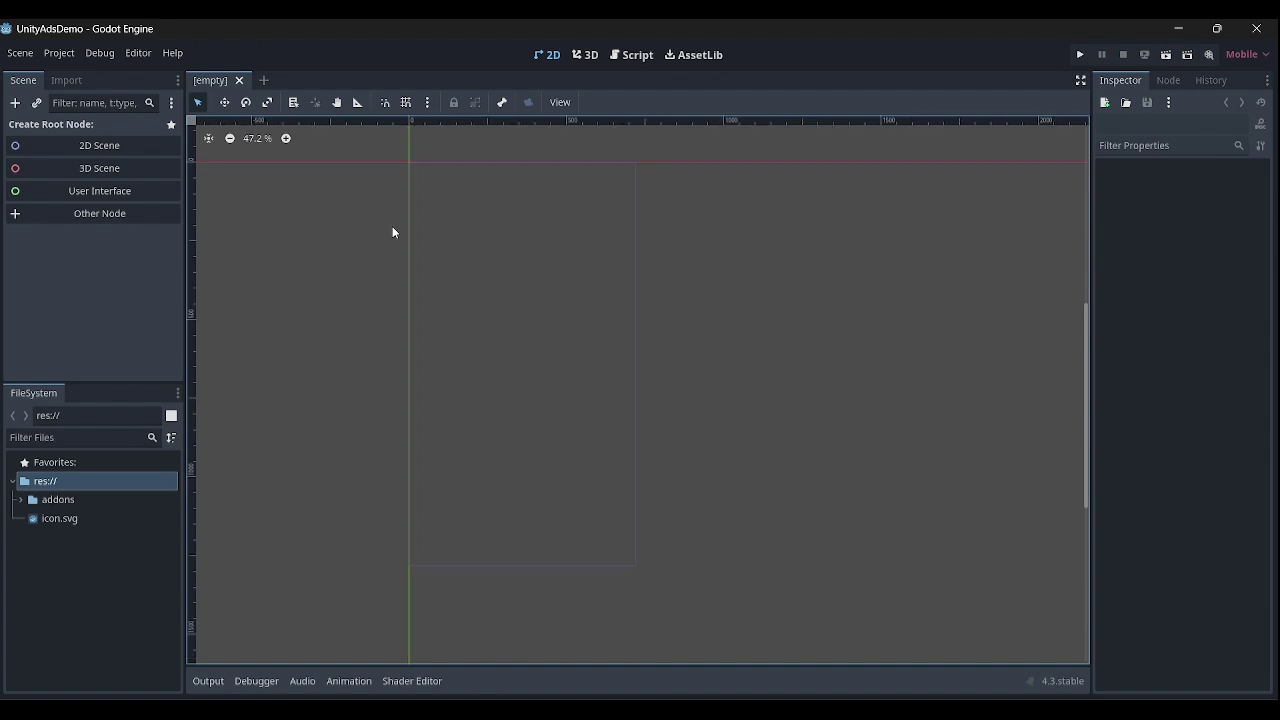
# Create a Control root with a BannerAd button labelled 'Load banner'.
pyautogui.click(38, 190)
pyautogui.hotkey('ctrl', 'a')
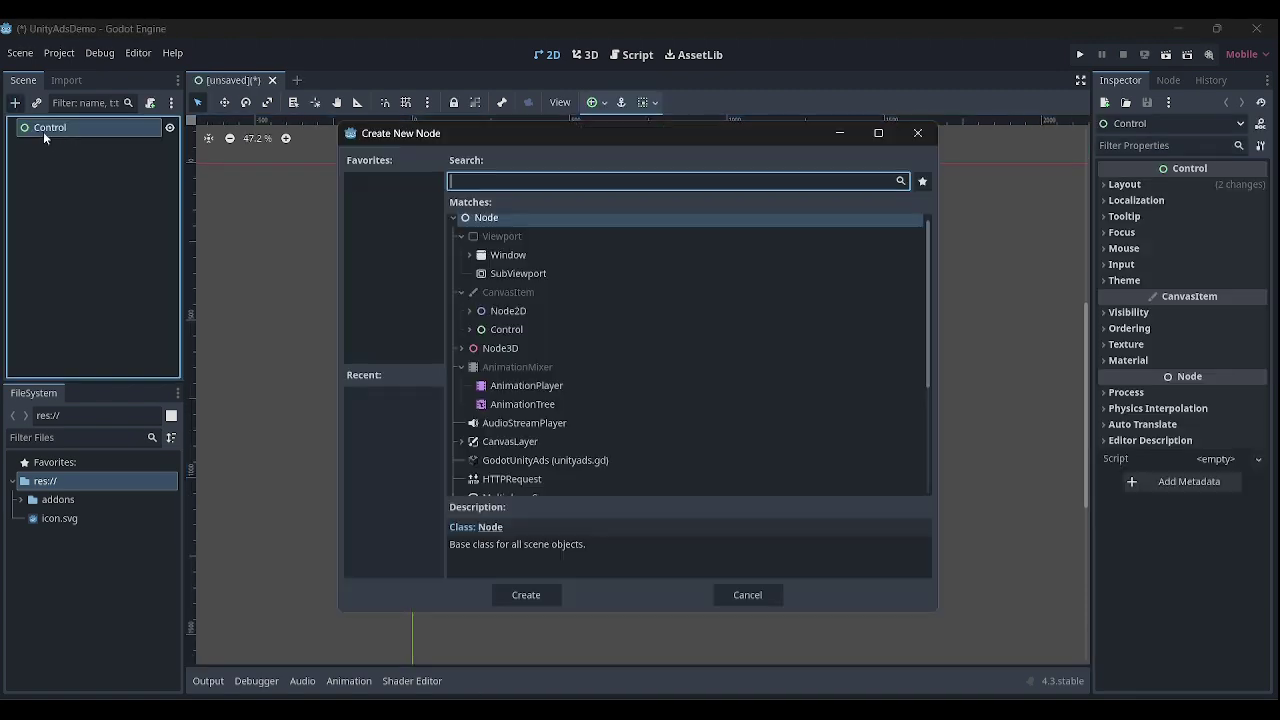
pyautogui.write('button')
pyautogui.press('Return')
pyautogui.press('F2')
pyautogui.write('BannerAd')
pyautogui.moveTo(492, 201); pyautogui.dragTo(508, 211)
pyautogui.click(1160, 230)
pyautogui.write('Load banner')
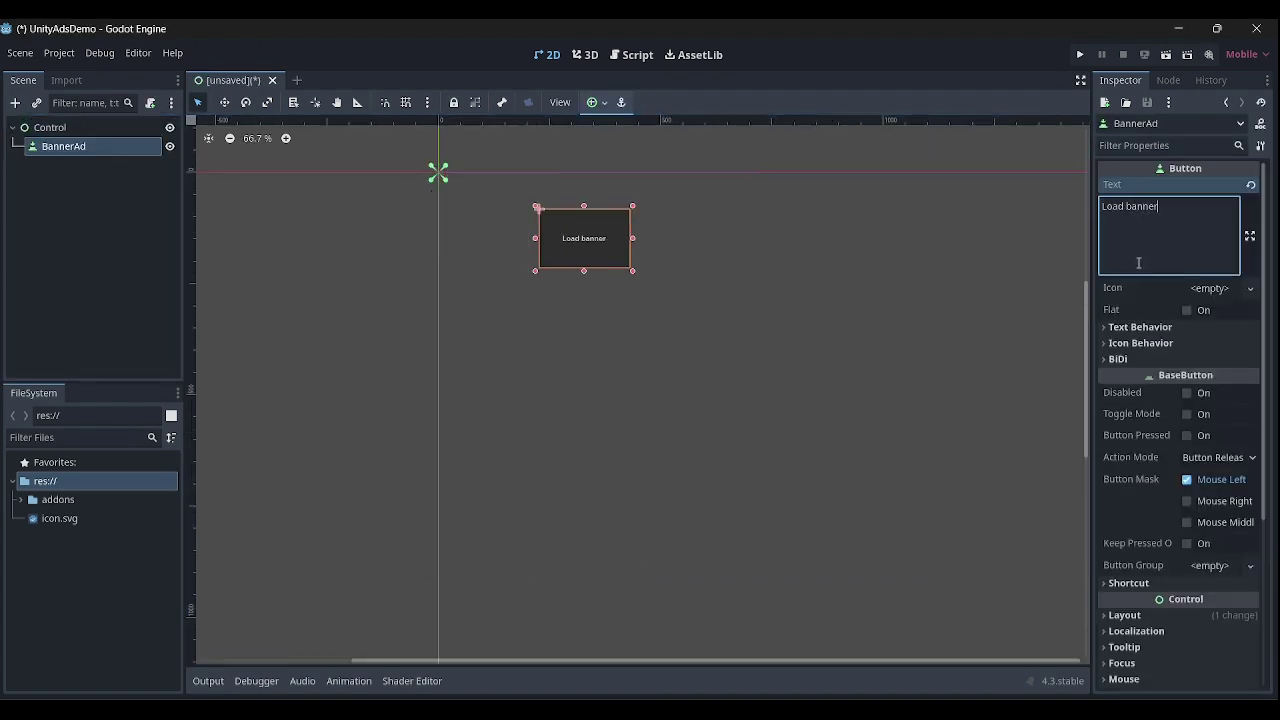
pyautogui.scroll(-5, 1180, 500)
# Duplicate it into an InterstitialAd button labelled 'Interstitial ad' placed below.
pyautogui.hotkey('ctrl', 'd')
pyautogui.moveTo(588, 238); pyautogui.dragTo(588, 345)
pyautogui.write('lnterstitial ad')
pyautogui.doubleClick(71, 165)
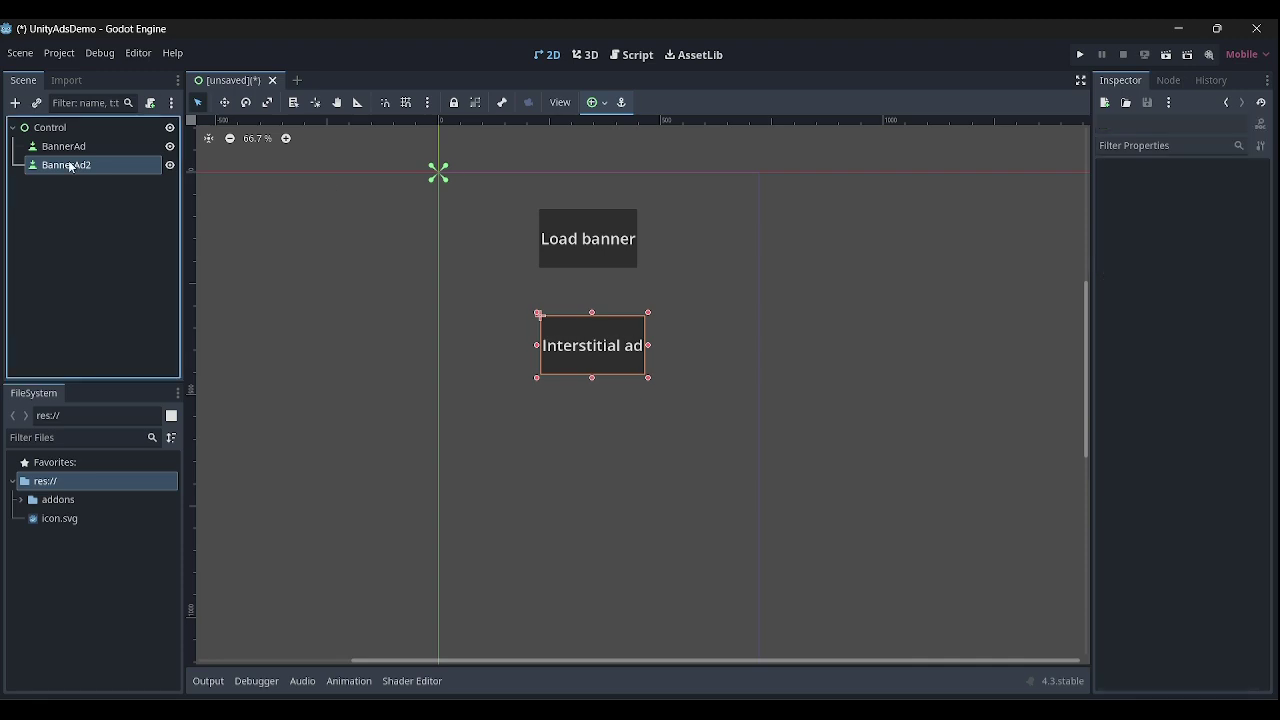
pyautogui.write('InterstitialAd')
pyautogui.press('Return')
# Add a RewardedAd copy labelled 'rewarded ad' beneath the Interstitial ad button.
pyautogui.hotkey('ctrl', 'd')
pyautogui.press('F2')
pyautogui.write('RewardedAd')
pyautogui.press('Return')
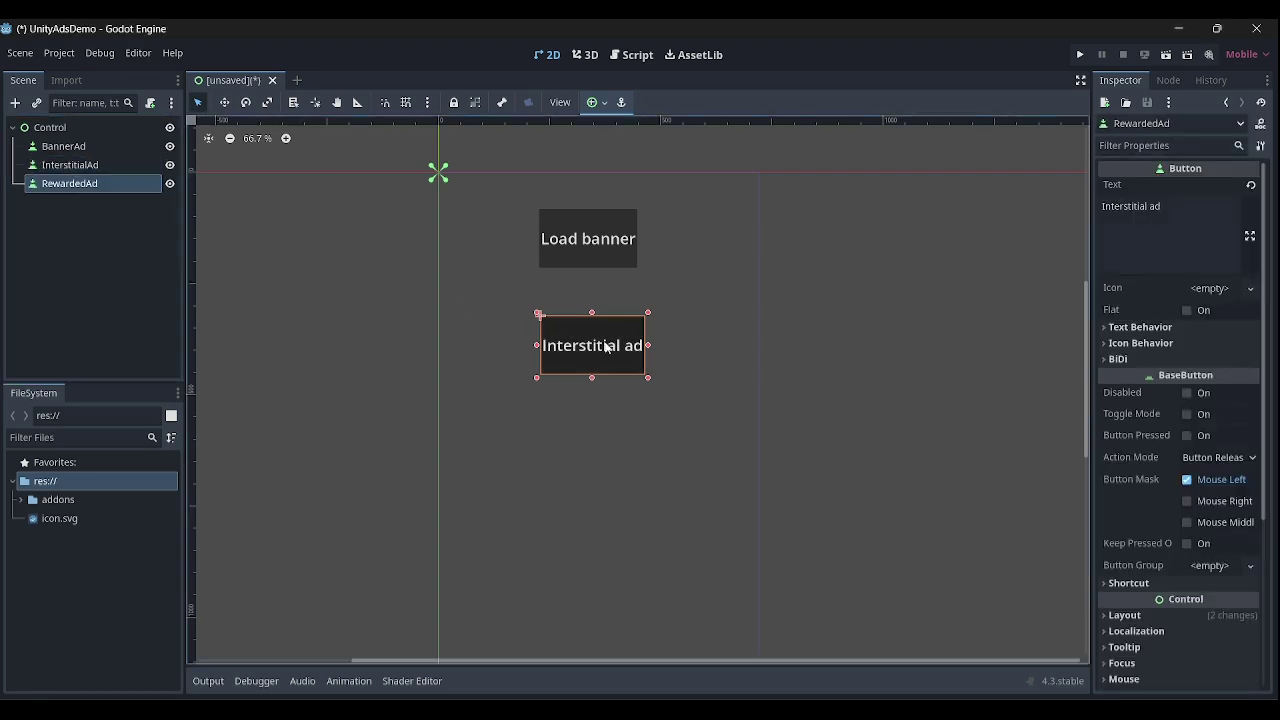
pyautogui.moveTo(592, 345); pyautogui.dragTo(592, 451)
pyautogui.tripleClick(1160, 206)
pyautogui.write('rewarded ad')
# Save the scene as control.tscn.
pyautogui.hotkey('ctrl', 's')
pyautogui.click(338, 337)
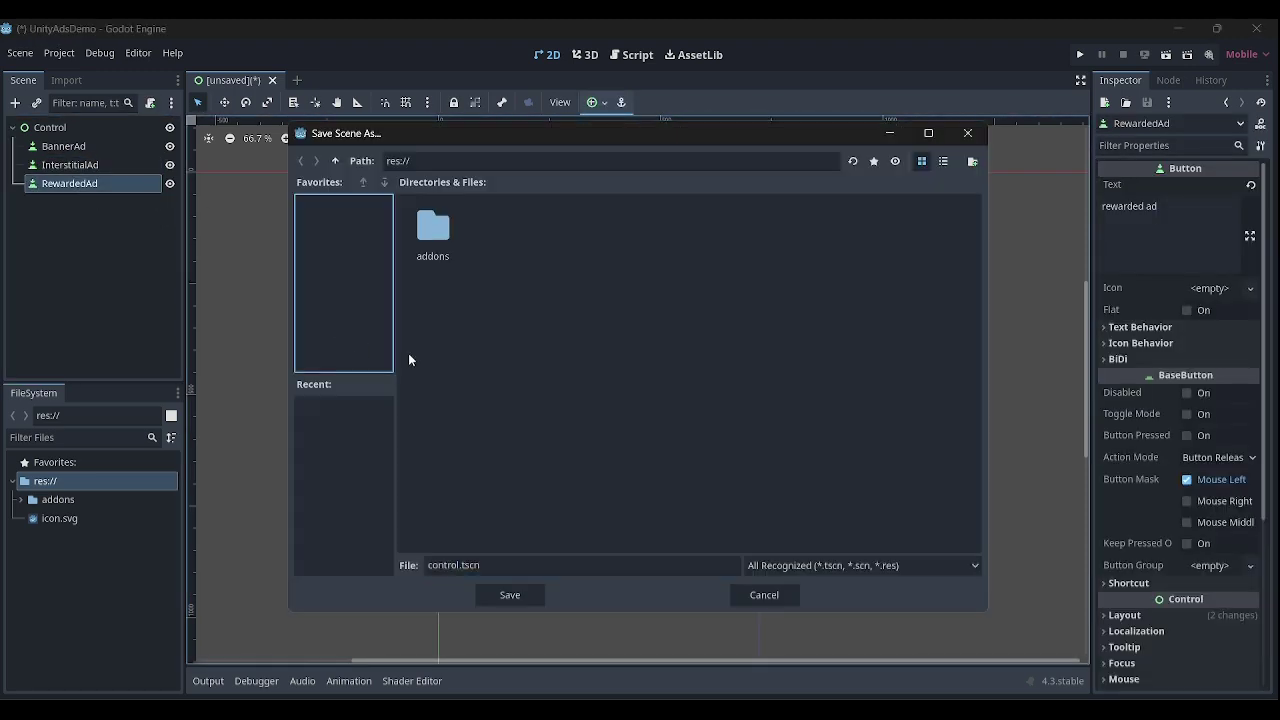
pyautogui.click(518, 598)
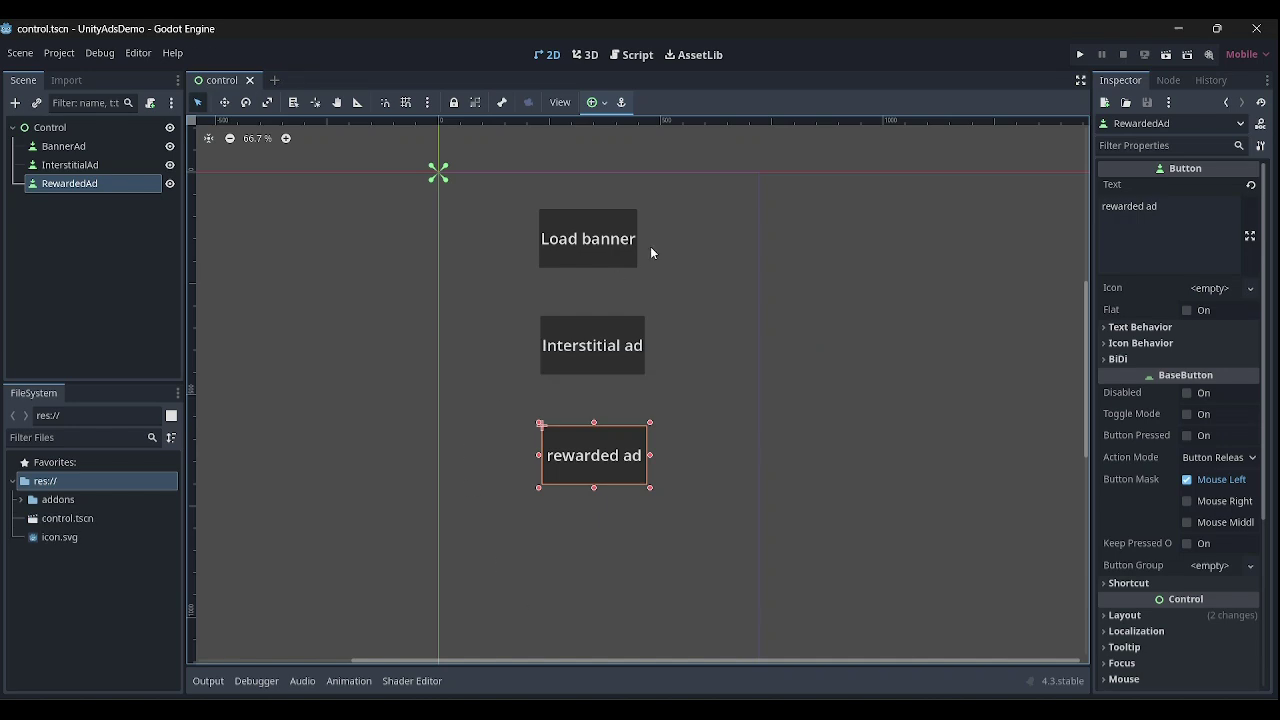
# Run the project with control.tscn as main scene, narrow the game window, then close it.
pyautogui.click(1080, 54)
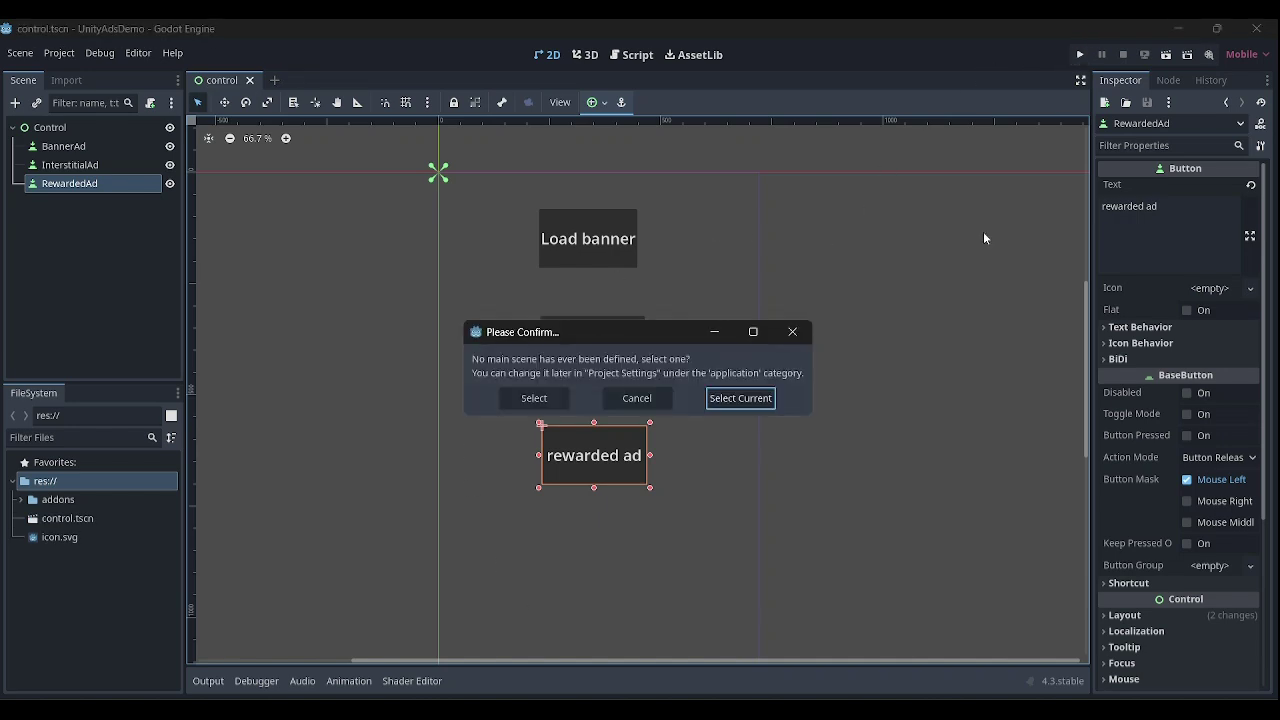
pyautogui.click(742, 398)
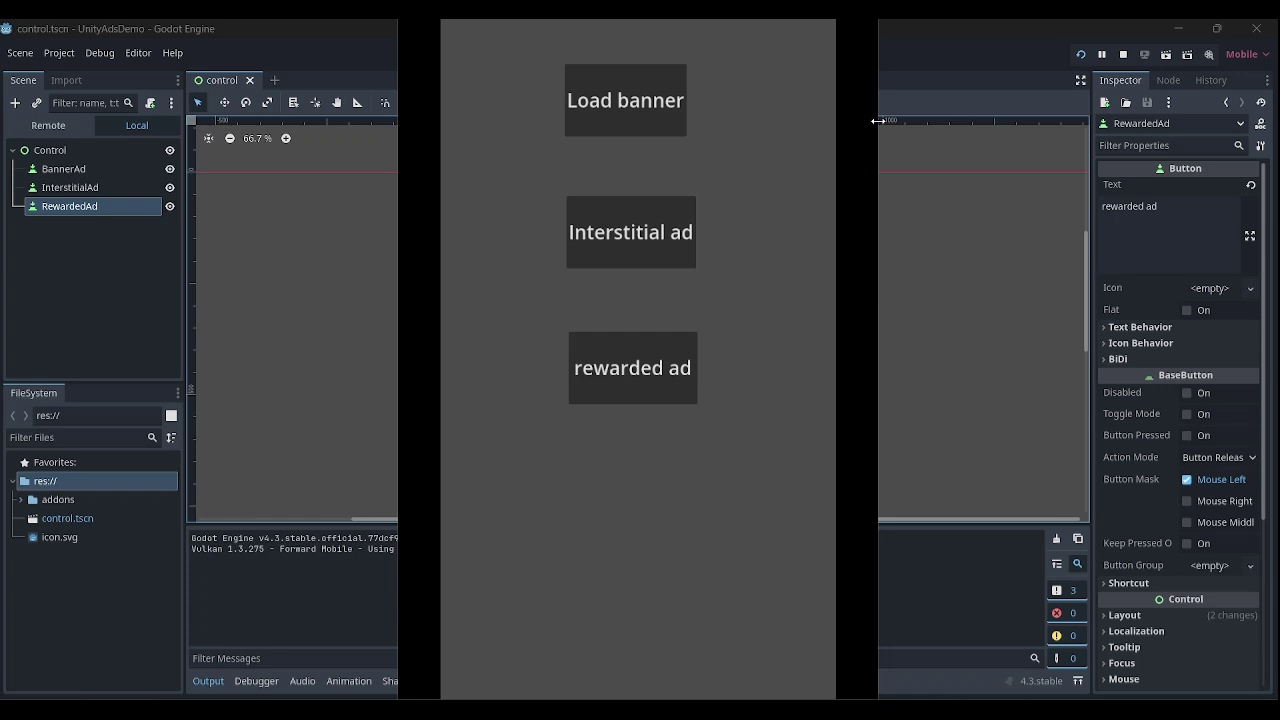
pyautogui.moveTo(876, 121); pyautogui.dragTo(808, 181)
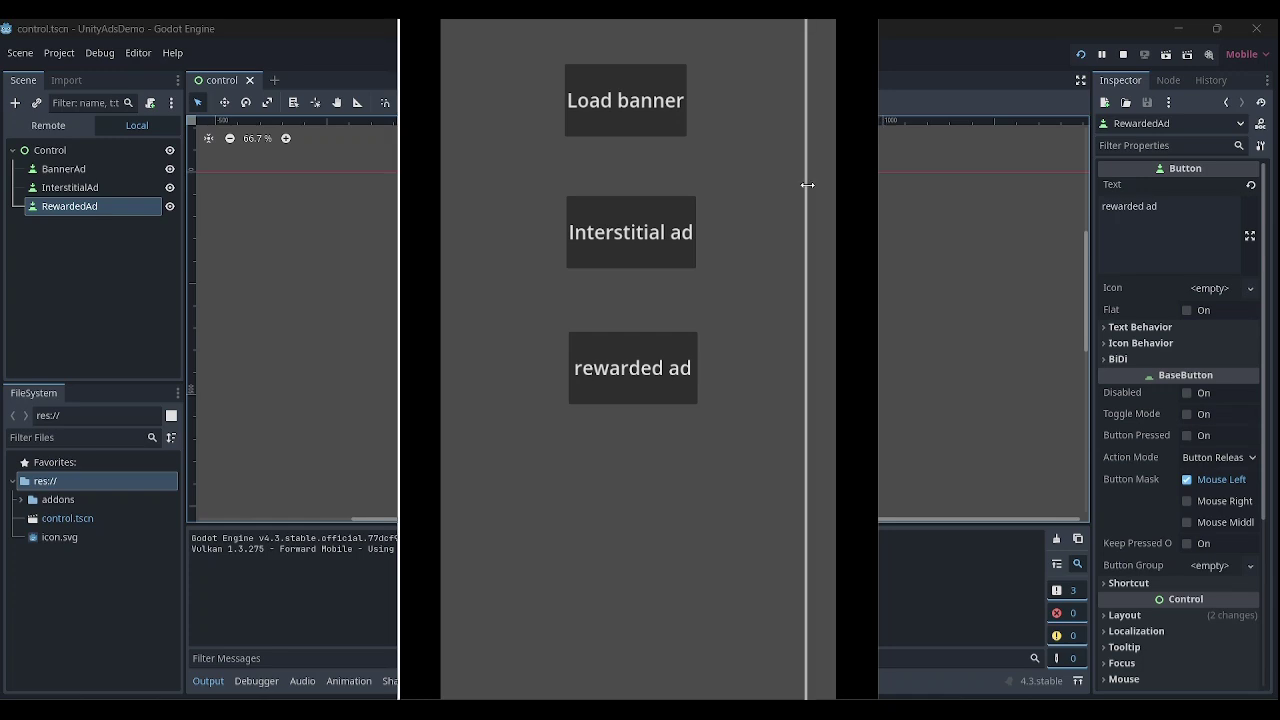
pyautogui.click(786, 32)
pyautogui.click(746, 318)
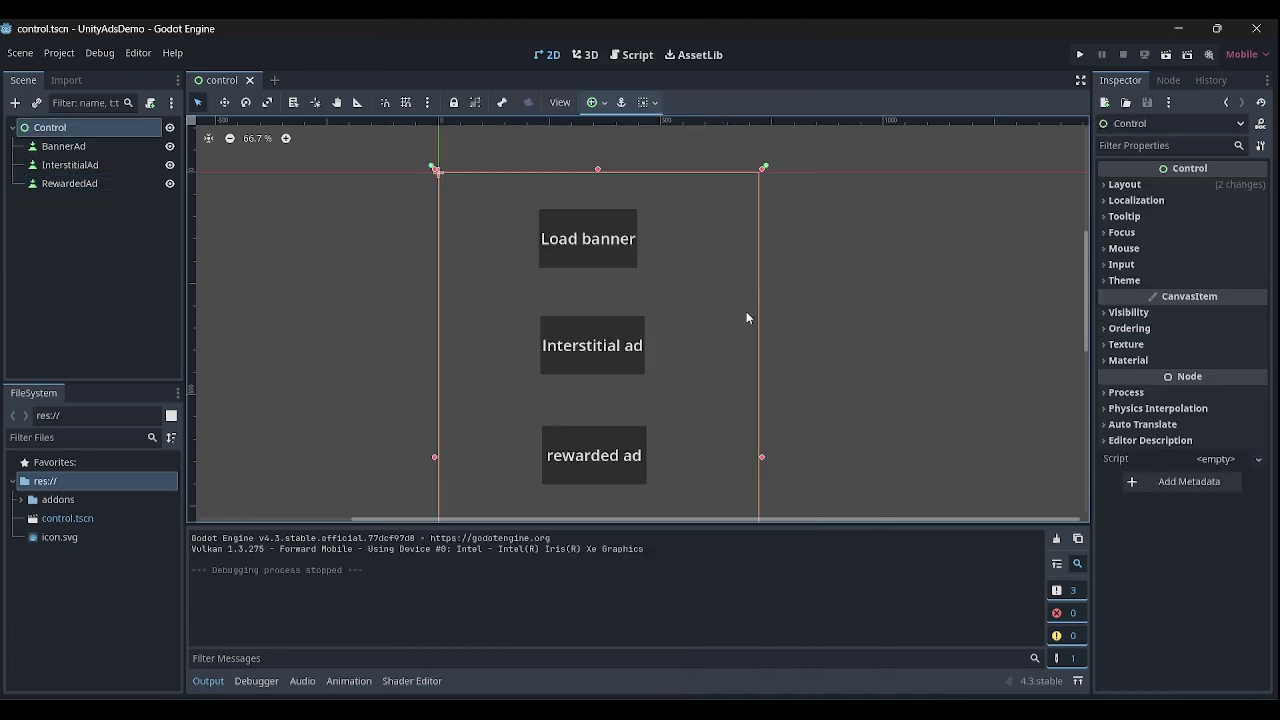
pyautogui.click(817, 340)
pyautogui.scroll(-2, 686, 275)
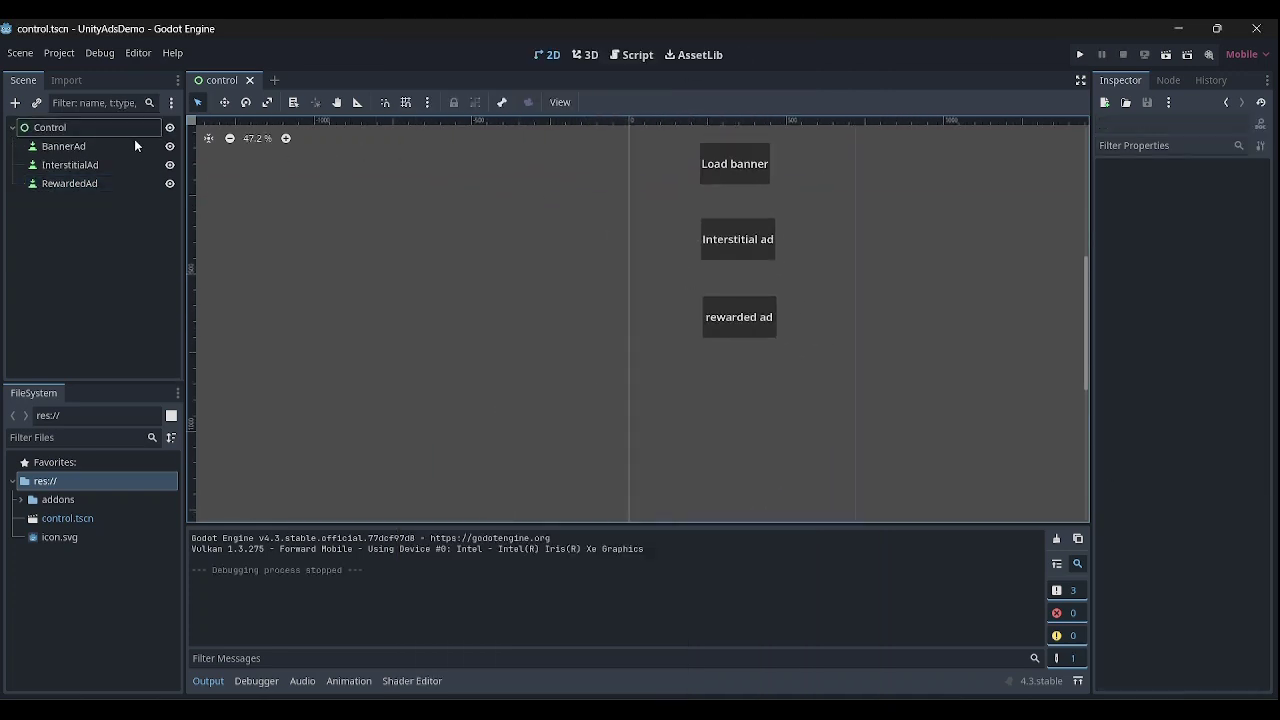
# Attach a new control.gd script to Control, delete its _process function, and save.
pyautogui.click(50, 127)
pyautogui.click(150, 103)
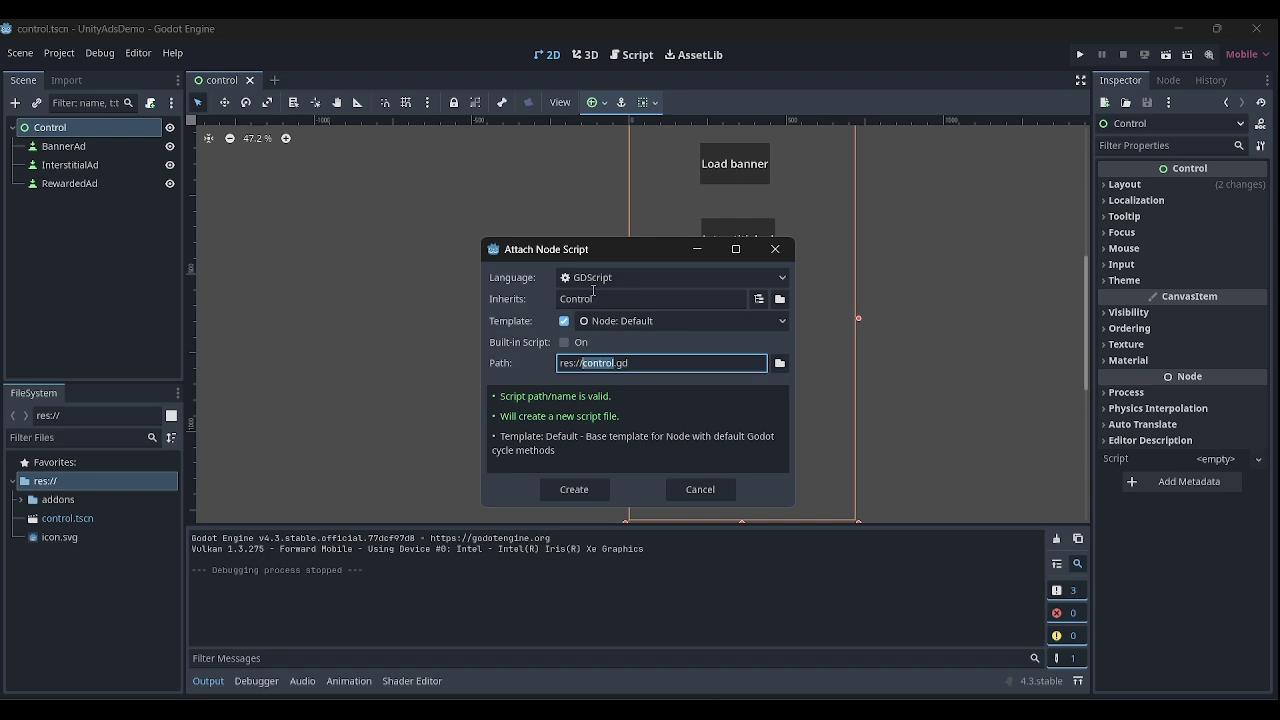
pyautogui.click(697, 493)
pyautogui.click(105, 164)
pyautogui.click(128, 129)
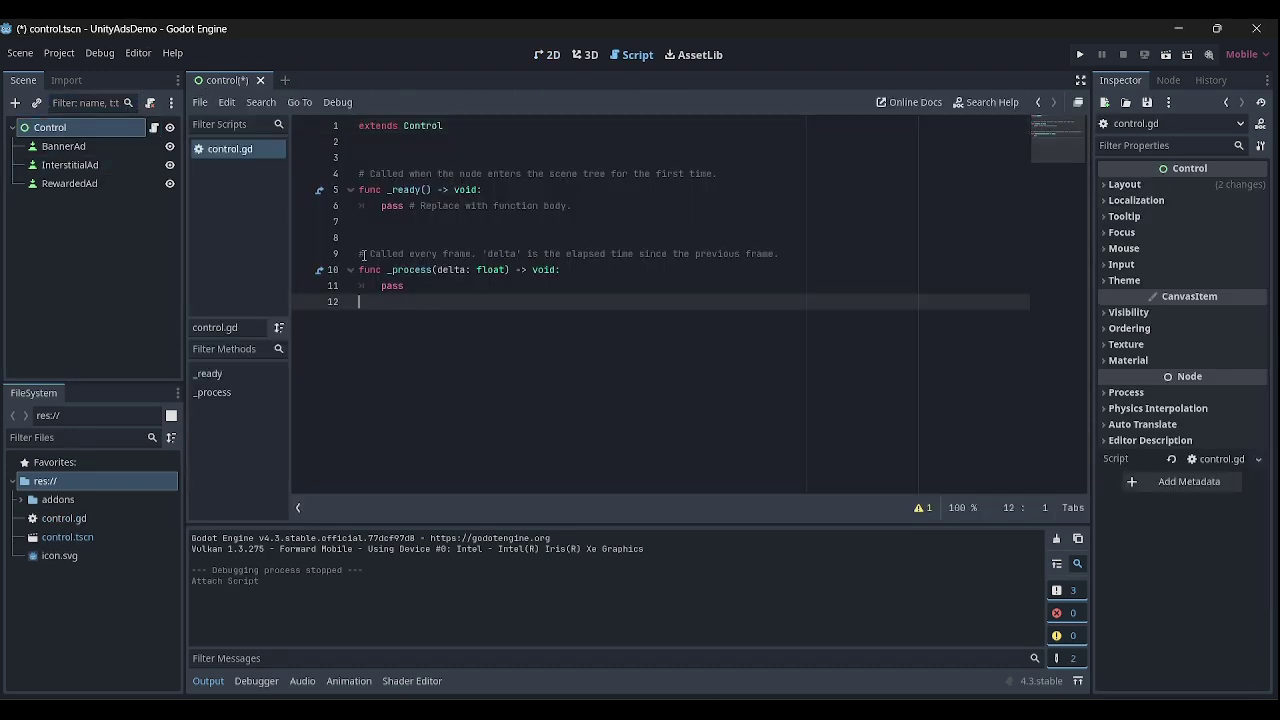
pyautogui.moveTo(392, 316); pyautogui.dragTo(340, 240)
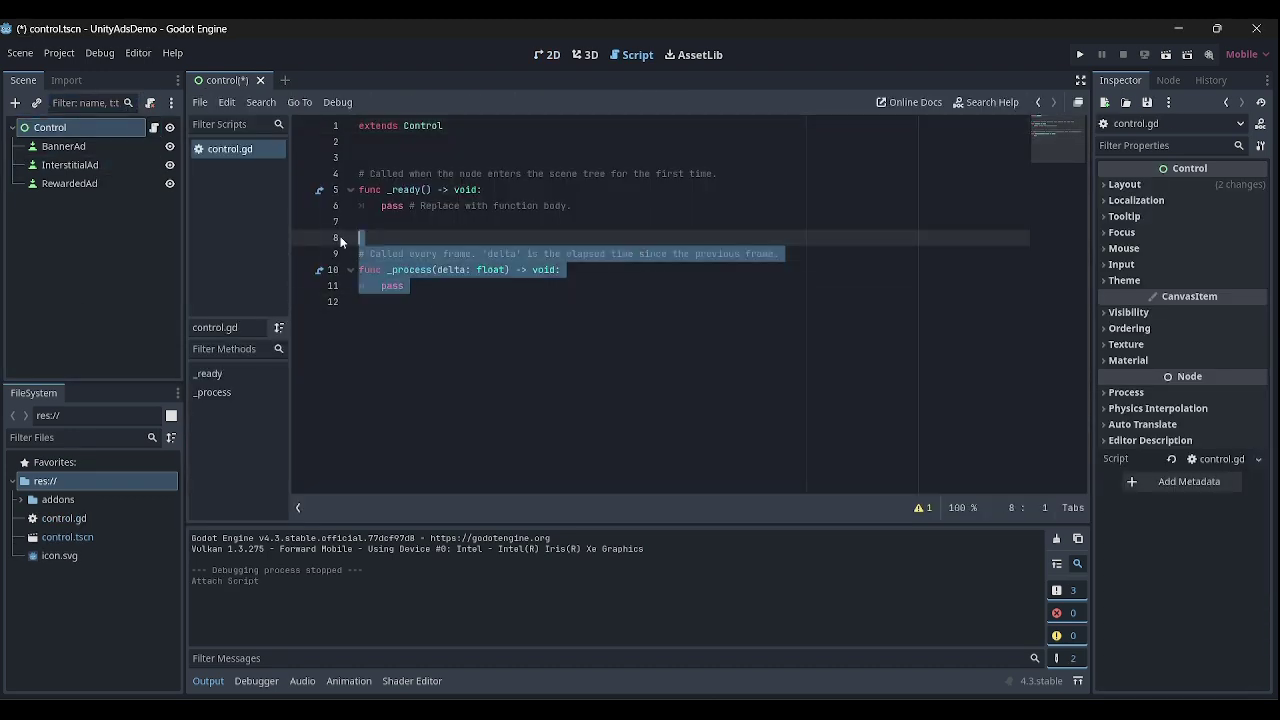
pyautogui.press('BackSpace')
pyautogui.hotkey('ctrl', 's')
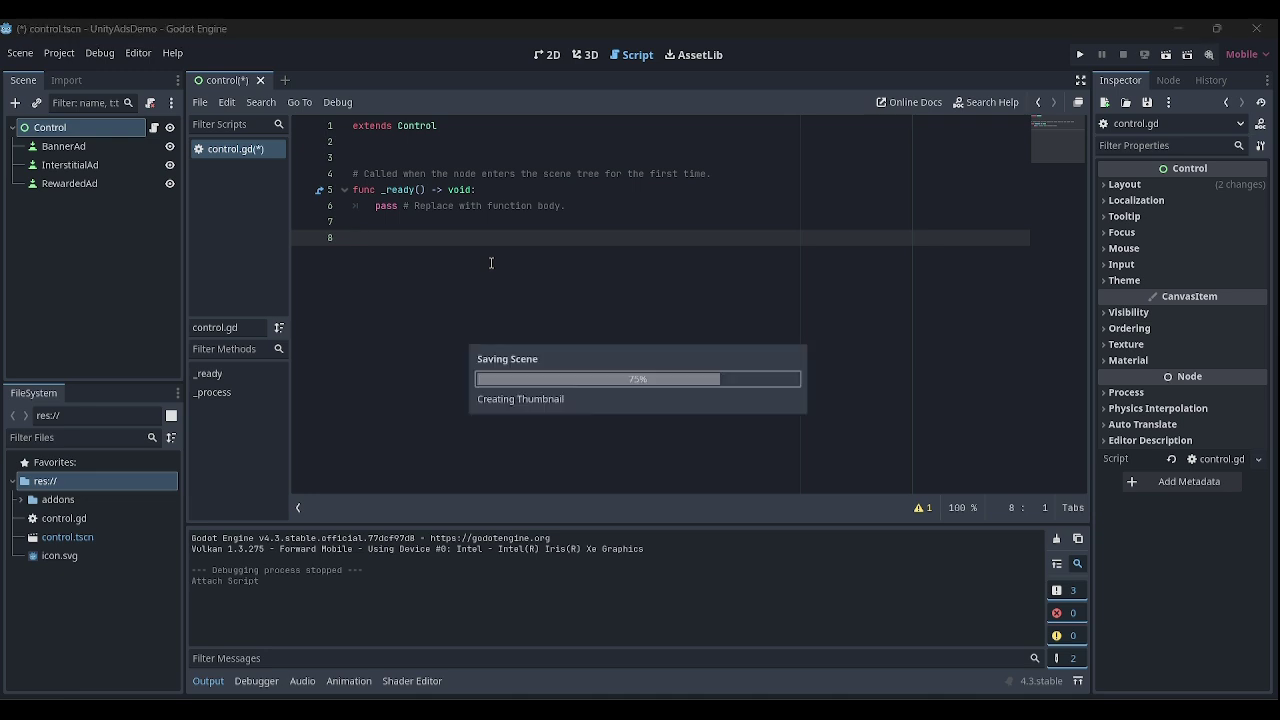
# Add a UnityAds child node and drag it into control.gd as an onready reference.
pyautogui.click(545, 54)
pyautogui.hotkey('ctrl', 'a')
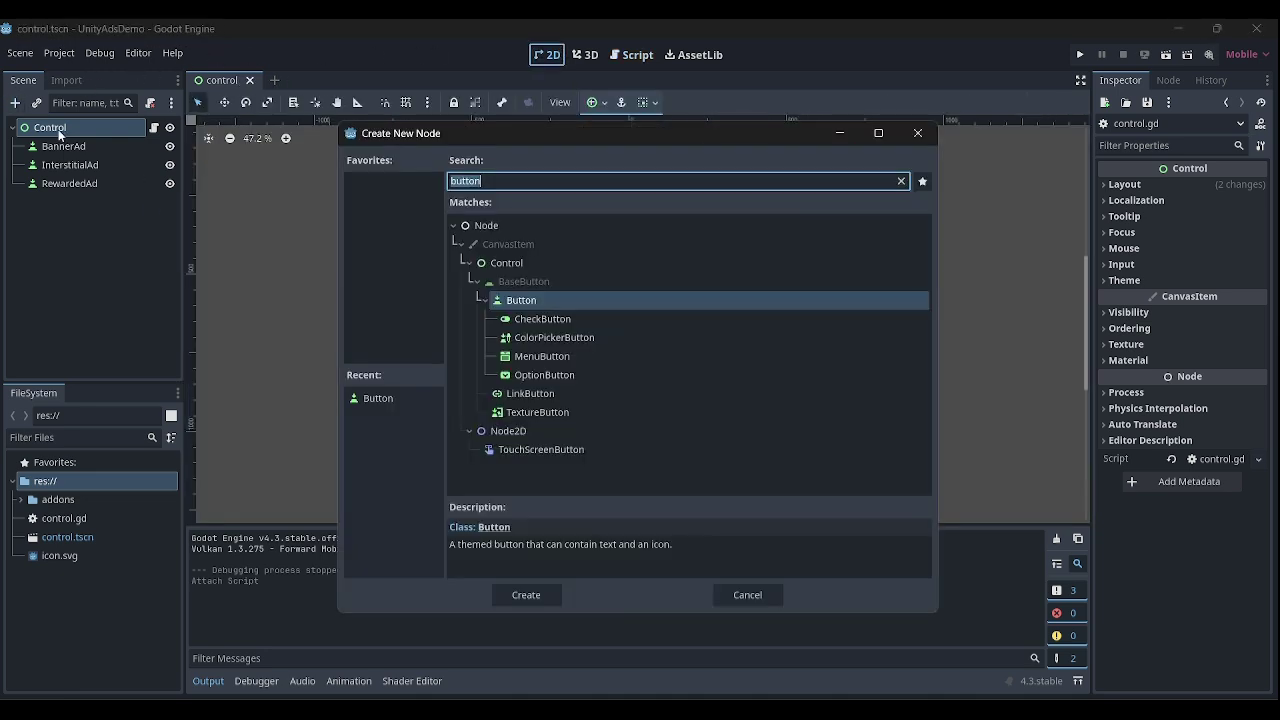
pyautogui.write('uni')
pyautogui.press('Return')
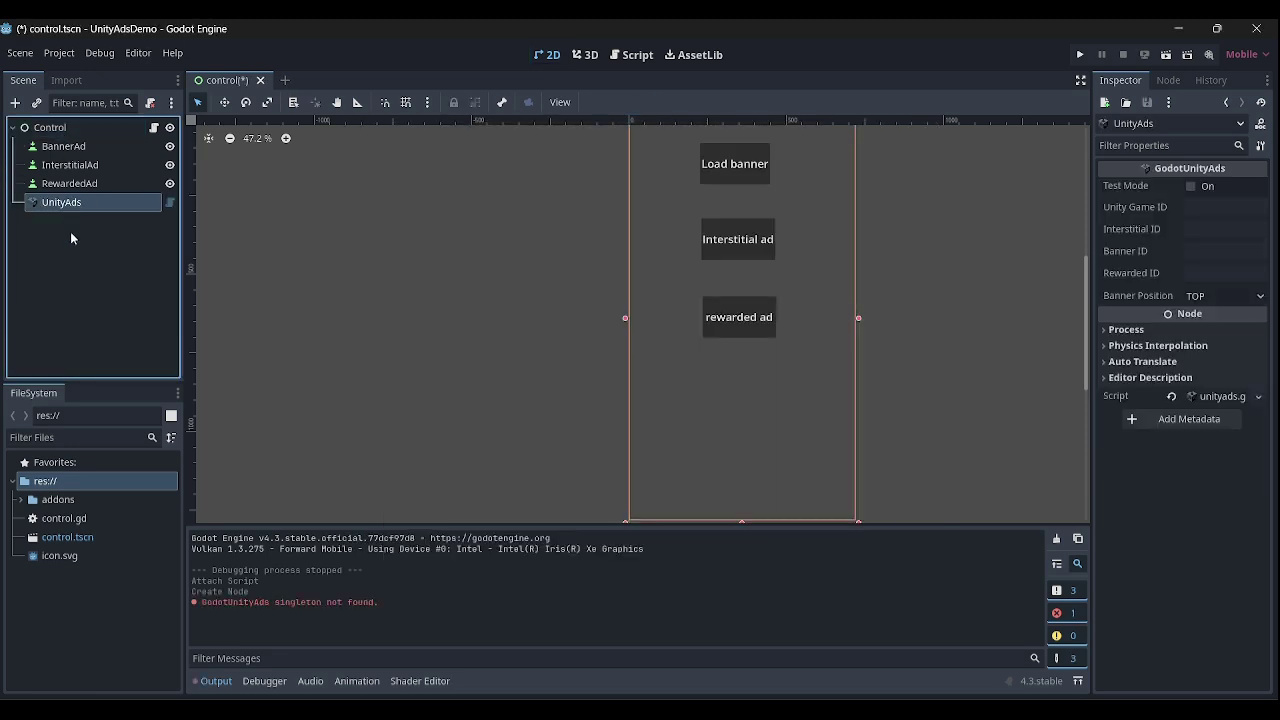
pyautogui.scroll(-2, 650, 215)
pyautogui.scroll(2, 600, 200)
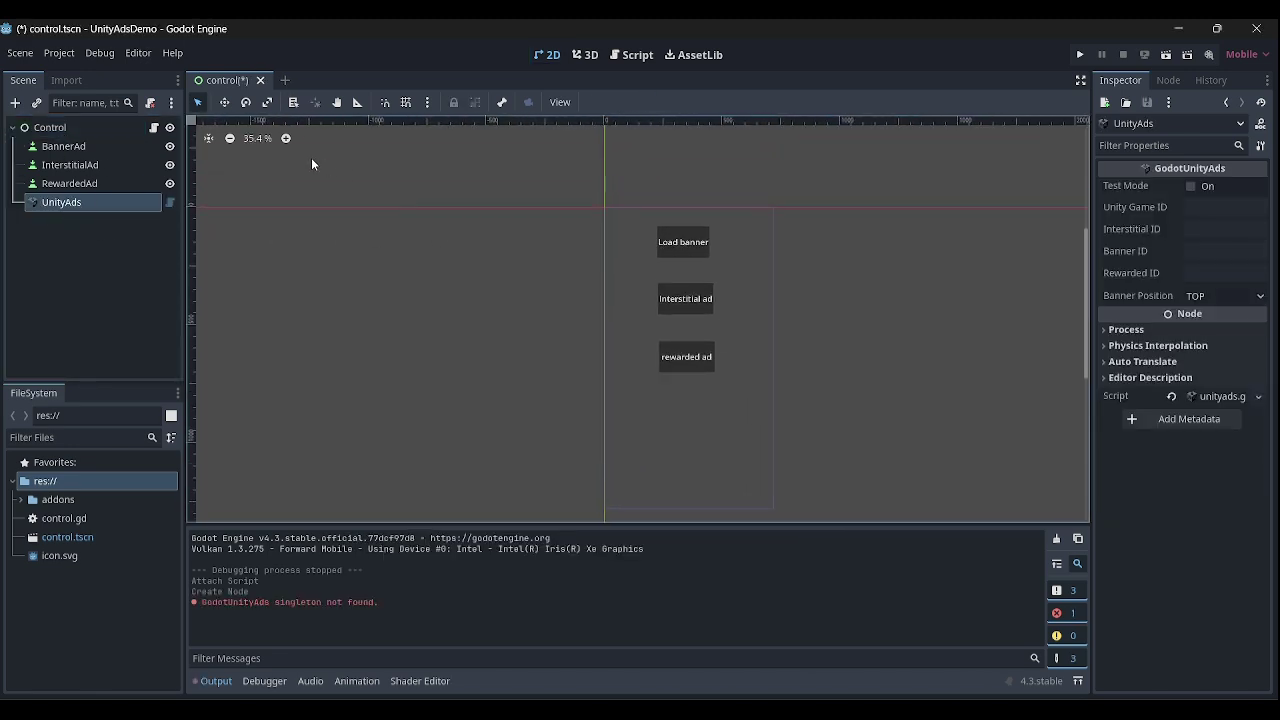
pyautogui.click(153, 128)
pyautogui.moveTo(134, 204)
pyautogui.mouseDown()
pyautogui.moveTo(414, 189)
pyautogui.moveTo(412, 160)
pyautogui.mouseUp()
# Replace pass in _ready with unity_ads.initialize() and save control.gd.
pyautogui.click(473, 221)
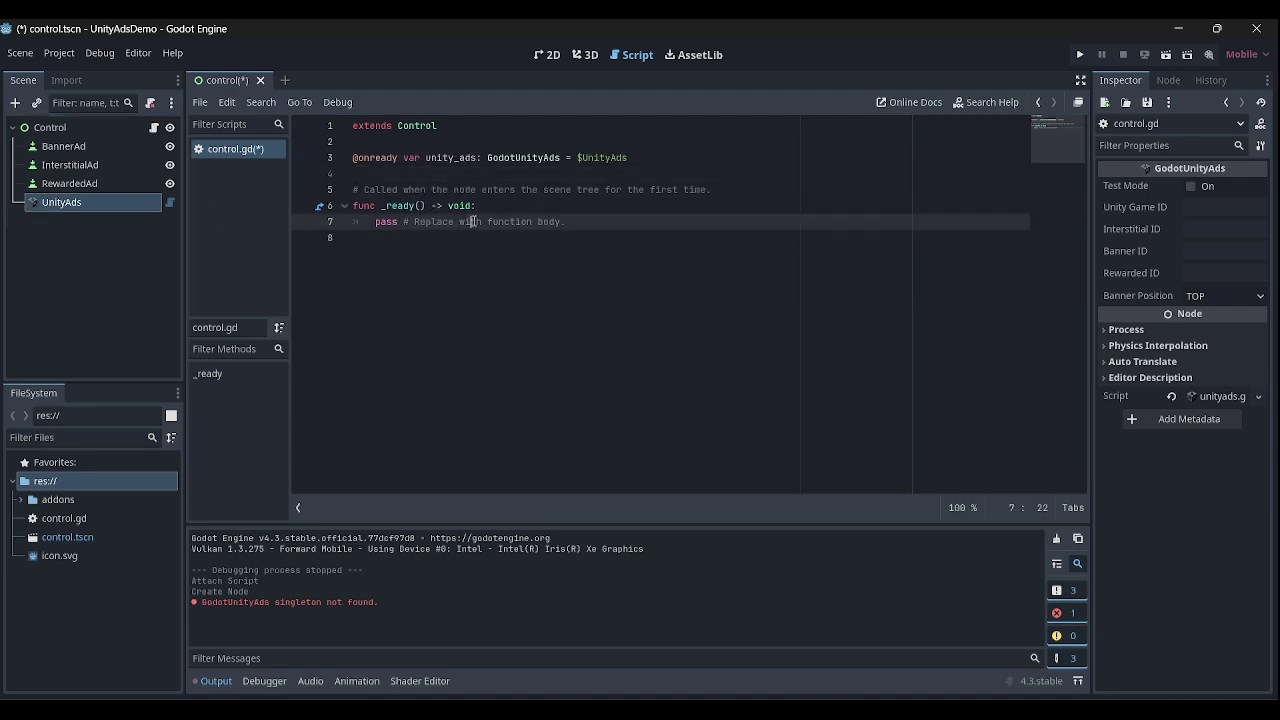
pyautogui.hotkey('ctrl', 'shift', 'k')
pyautogui.write('unity')
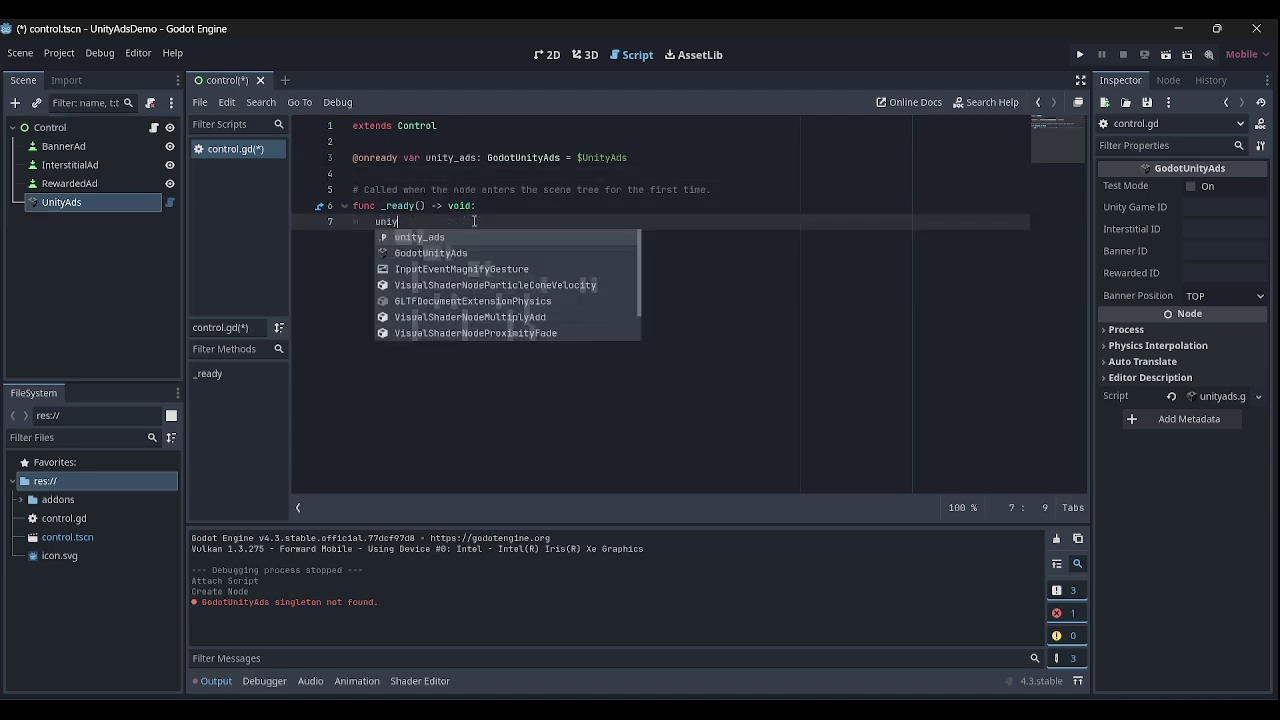
pyautogui.press('Return')
pyautogui.write('.initi')
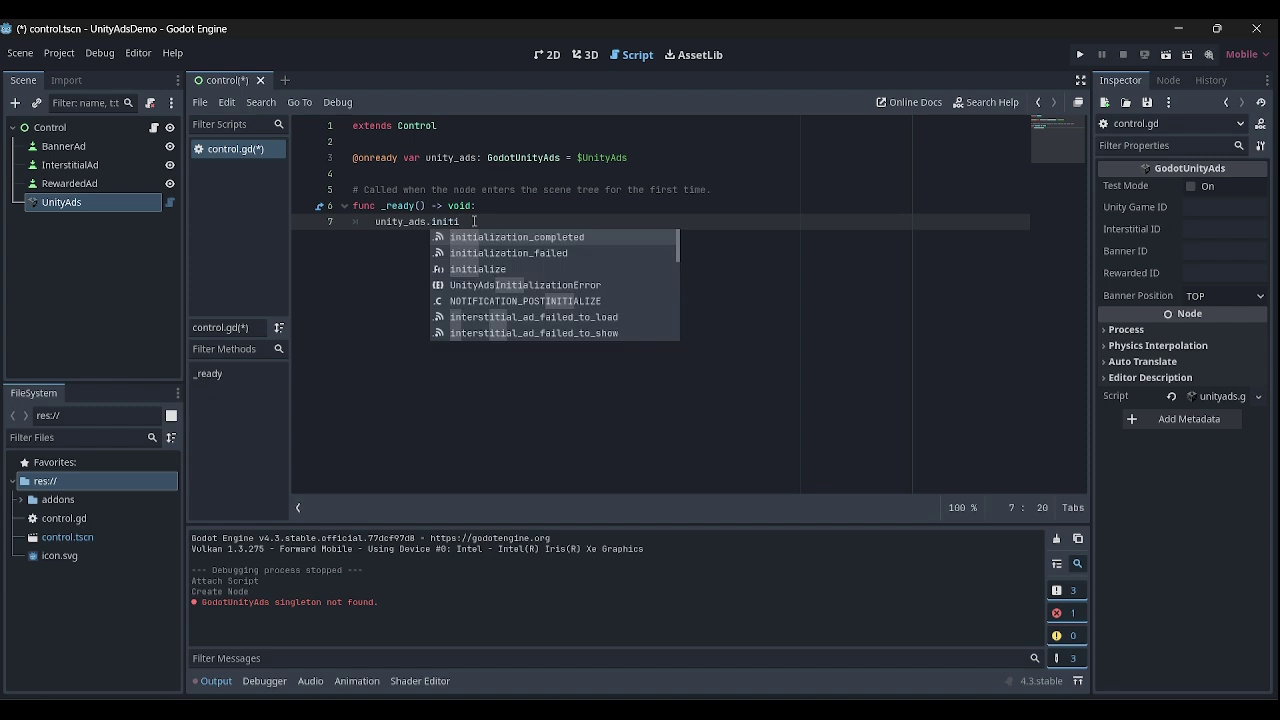
pyautogui.press('Down')
pyautogui.press('Down')
pyautogui.press('Return')
pyautogui.hotkey('ctrl', 's')
pyautogui.click(472, 221)
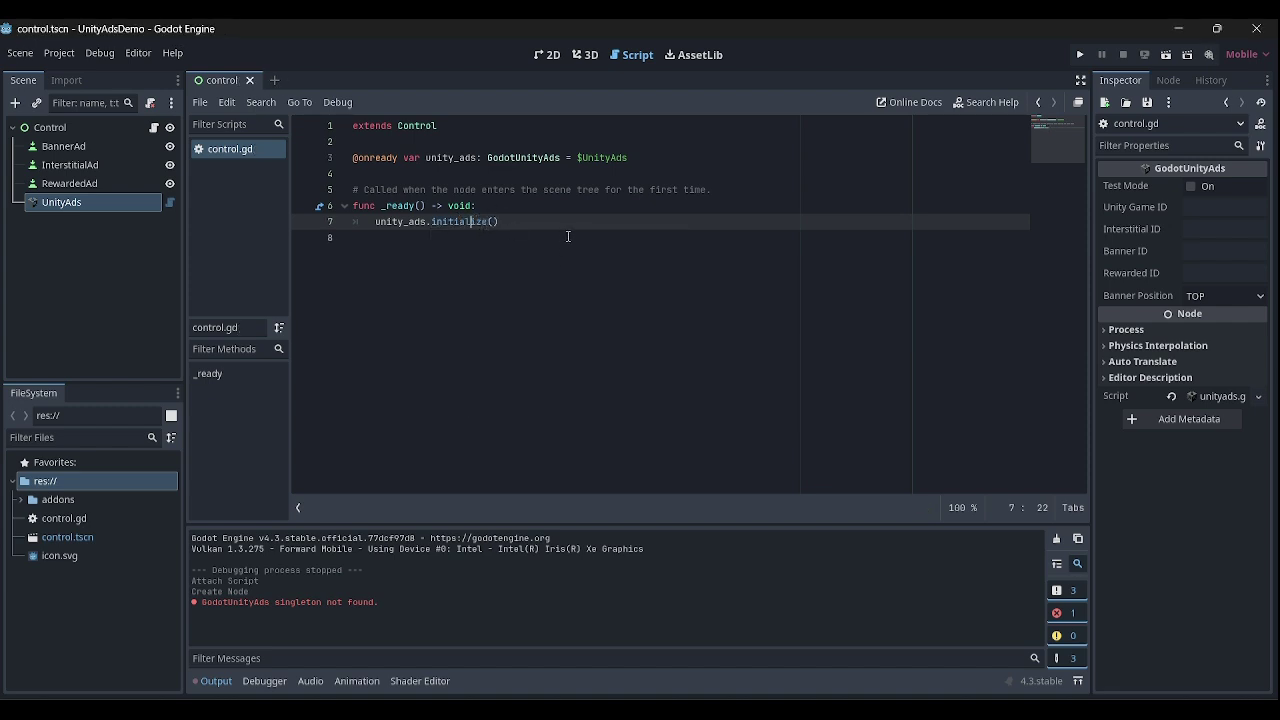
# Review the UnityAds node's signals in the Node tab, widening the panel to read them.
pyautogui.click(1168, 80)
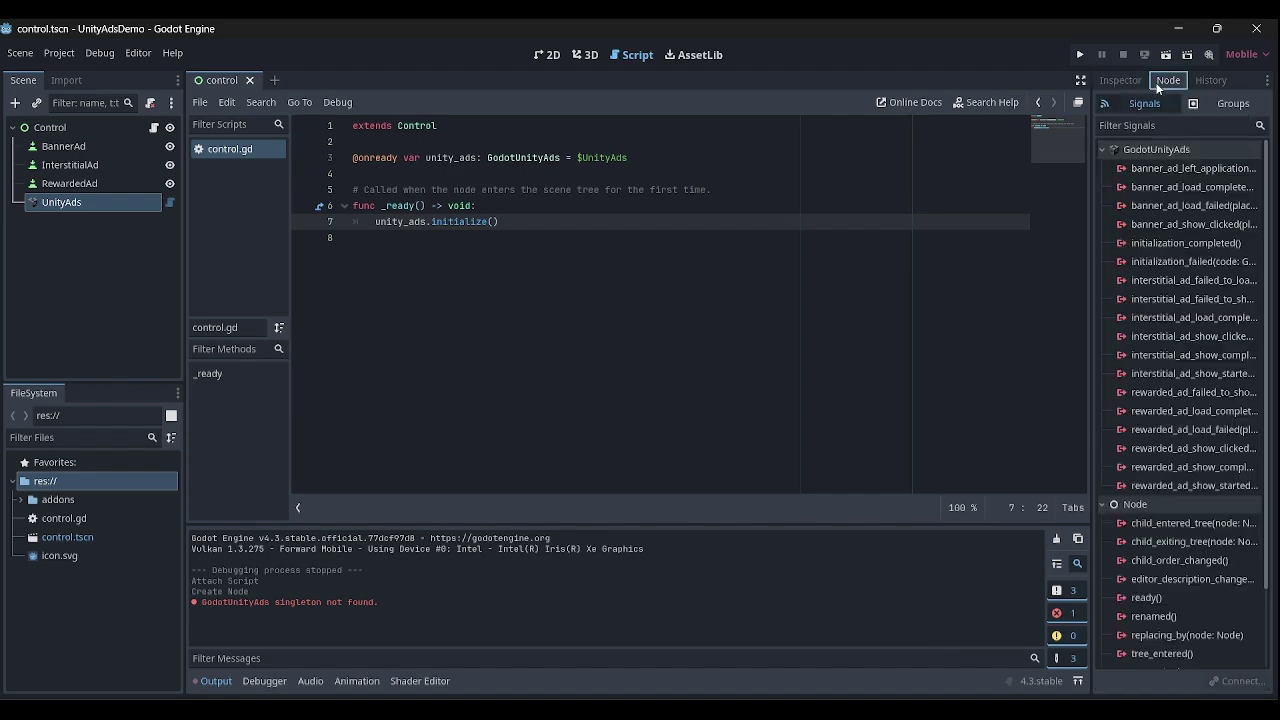
pyautogui.click(1098, 373)
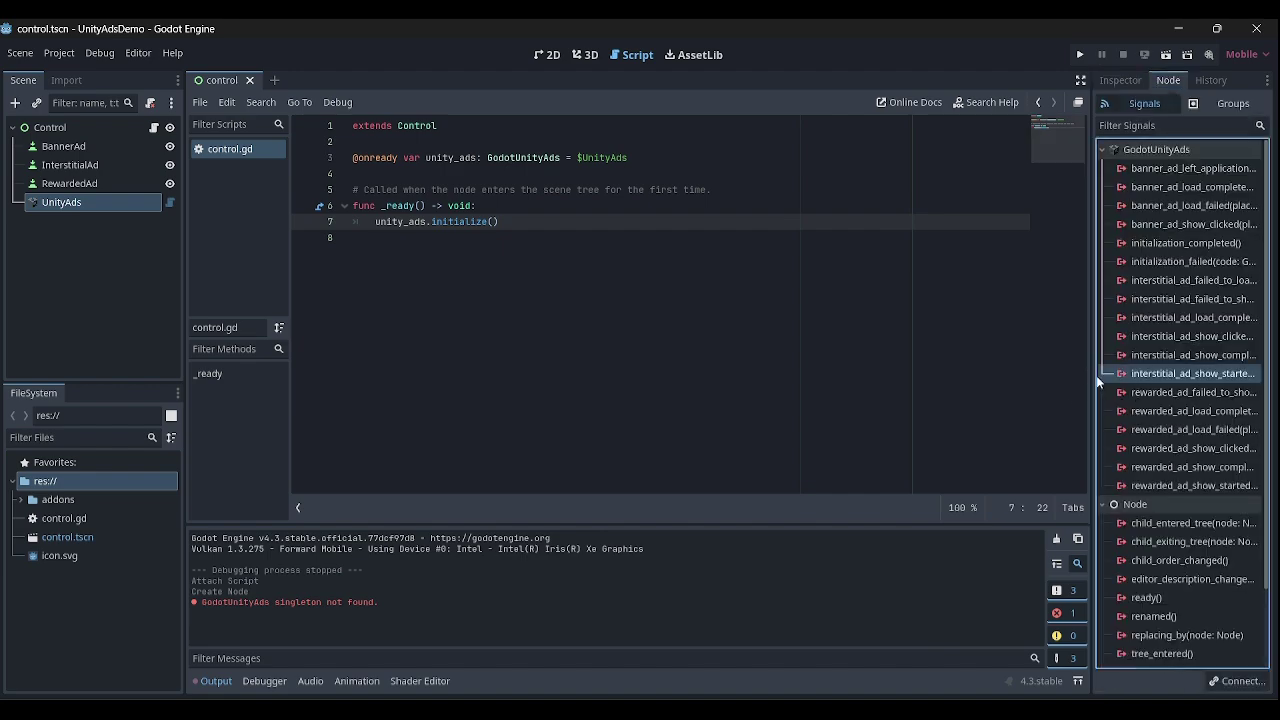
pyautogui.moveTo(1092, 364); pyautogui.dragTo(1009, 373)
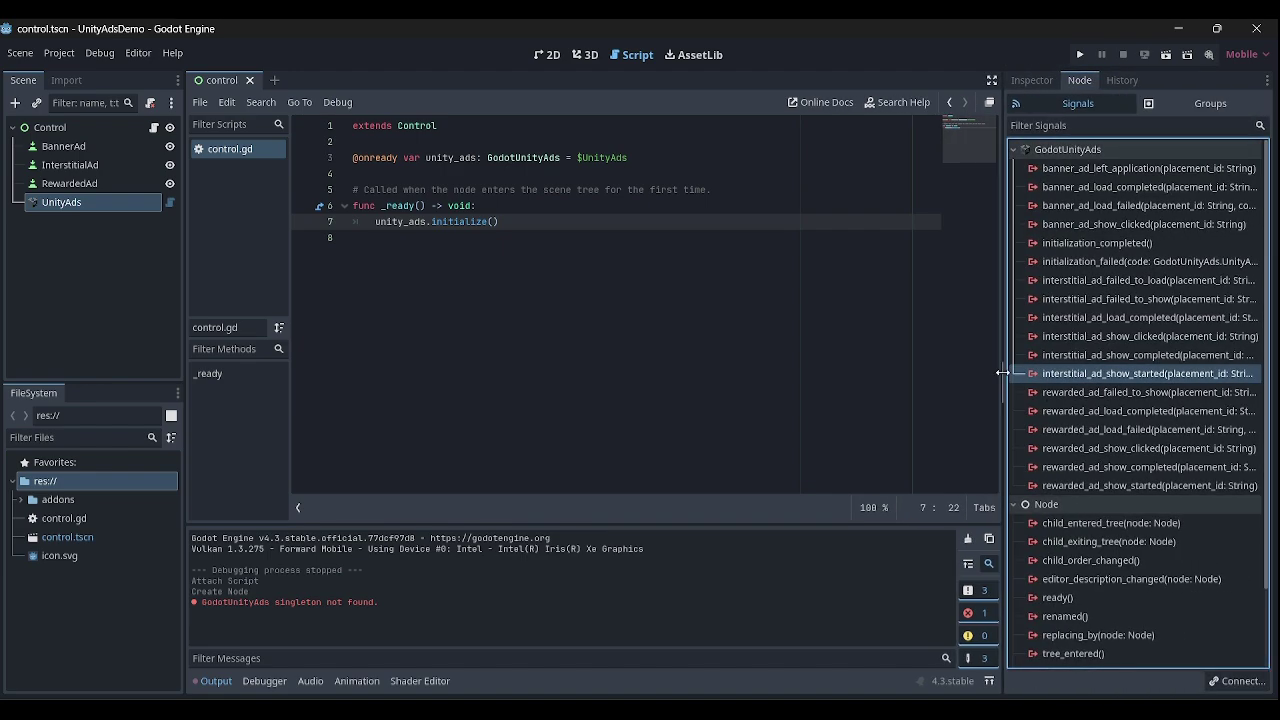
pyautogui.click(546, 54)
pyautogui.scroll(-1, 532, 256)
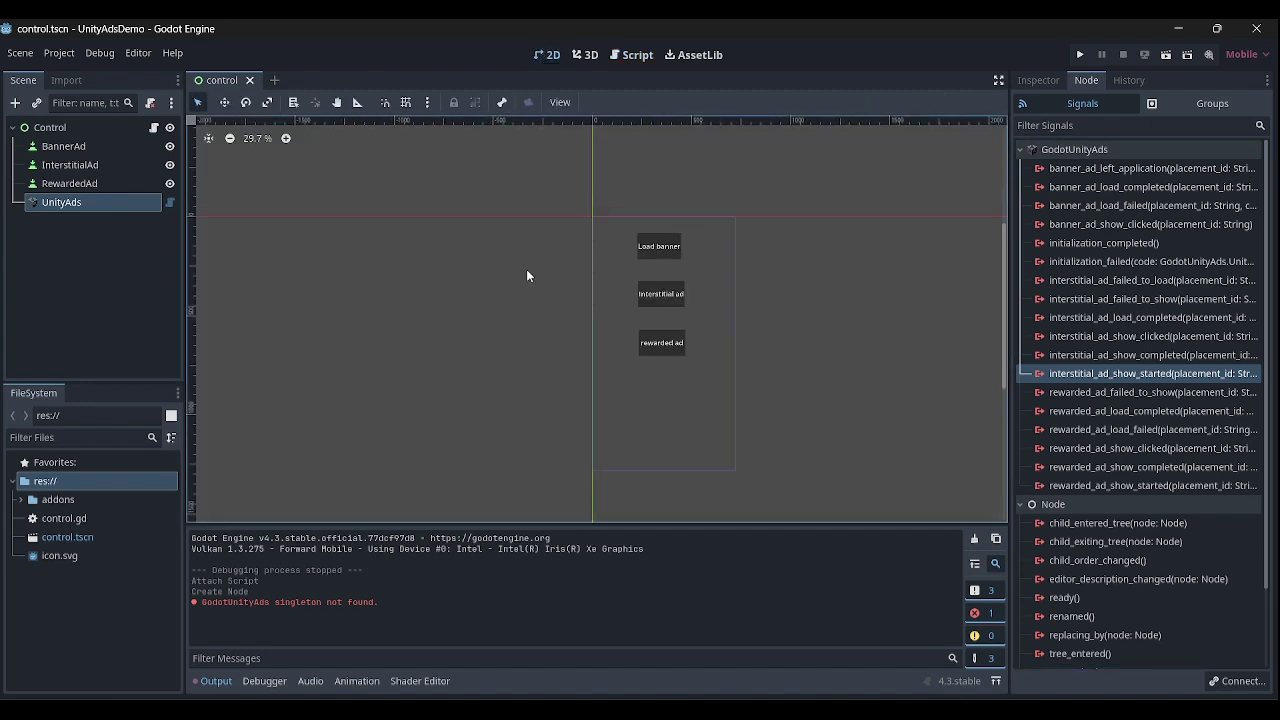
pyautogui.click(83, 237)
pyautogui.click(83, 201)
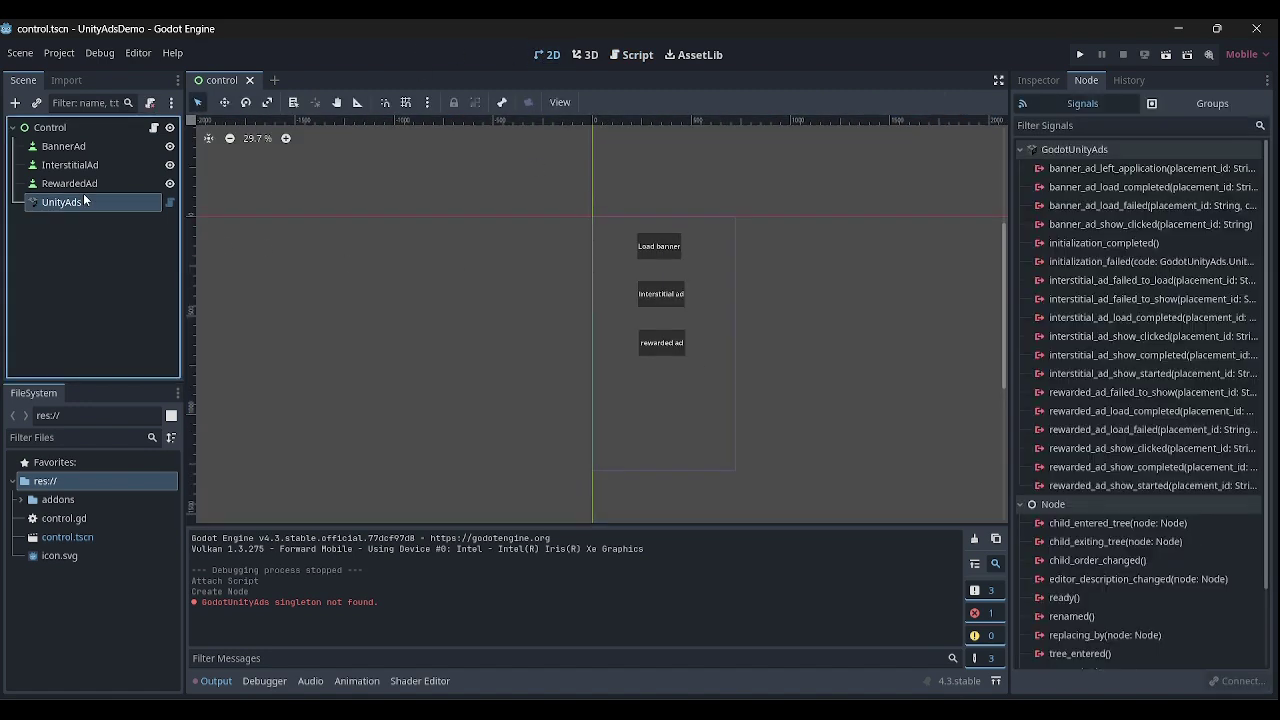
# Turn on Test Mode for UnityAds and keep Banner Position at TOP.
pyautogui.click(1039, 80)
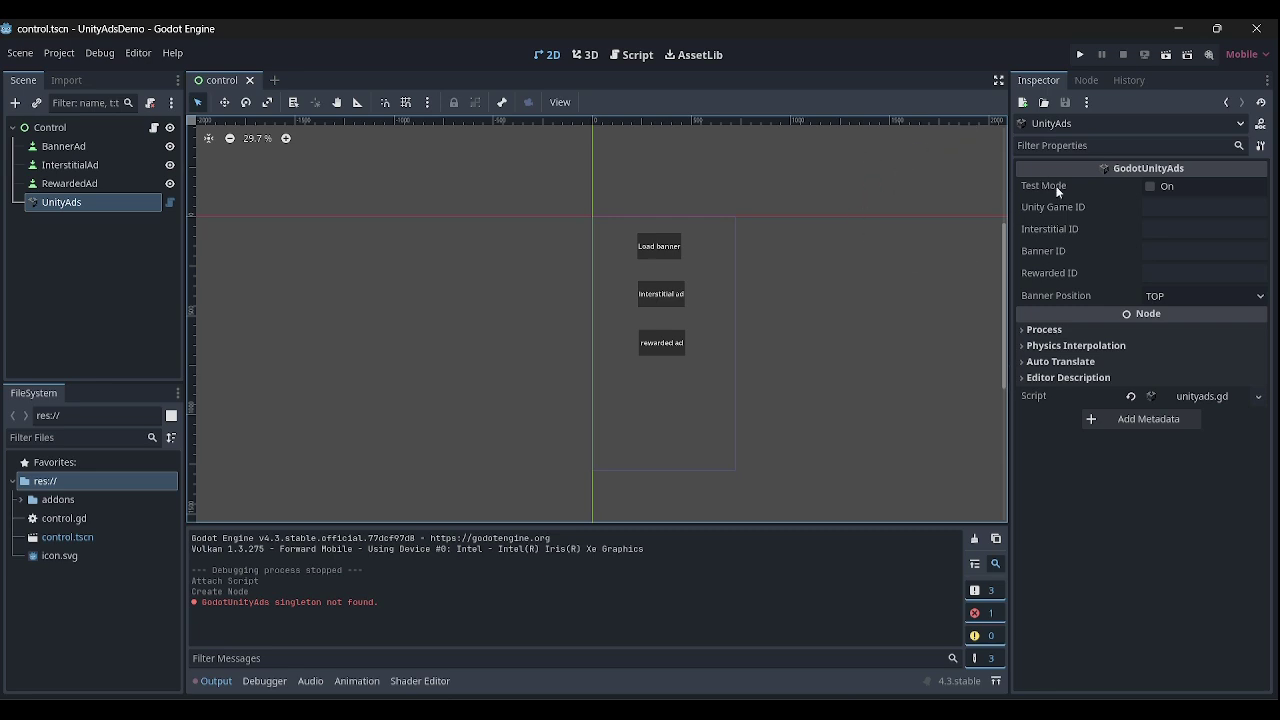
pyautogui.click(1151, 190)
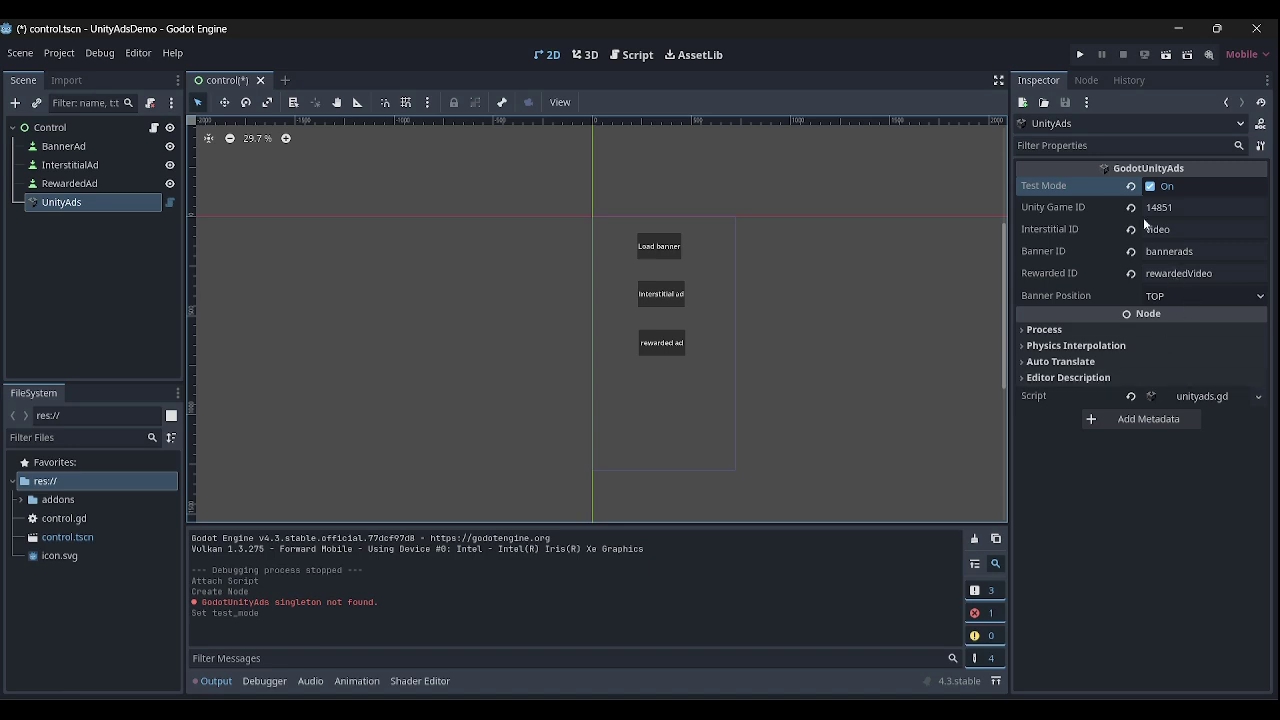
pyautogui.scroll(-1, 710, 342)
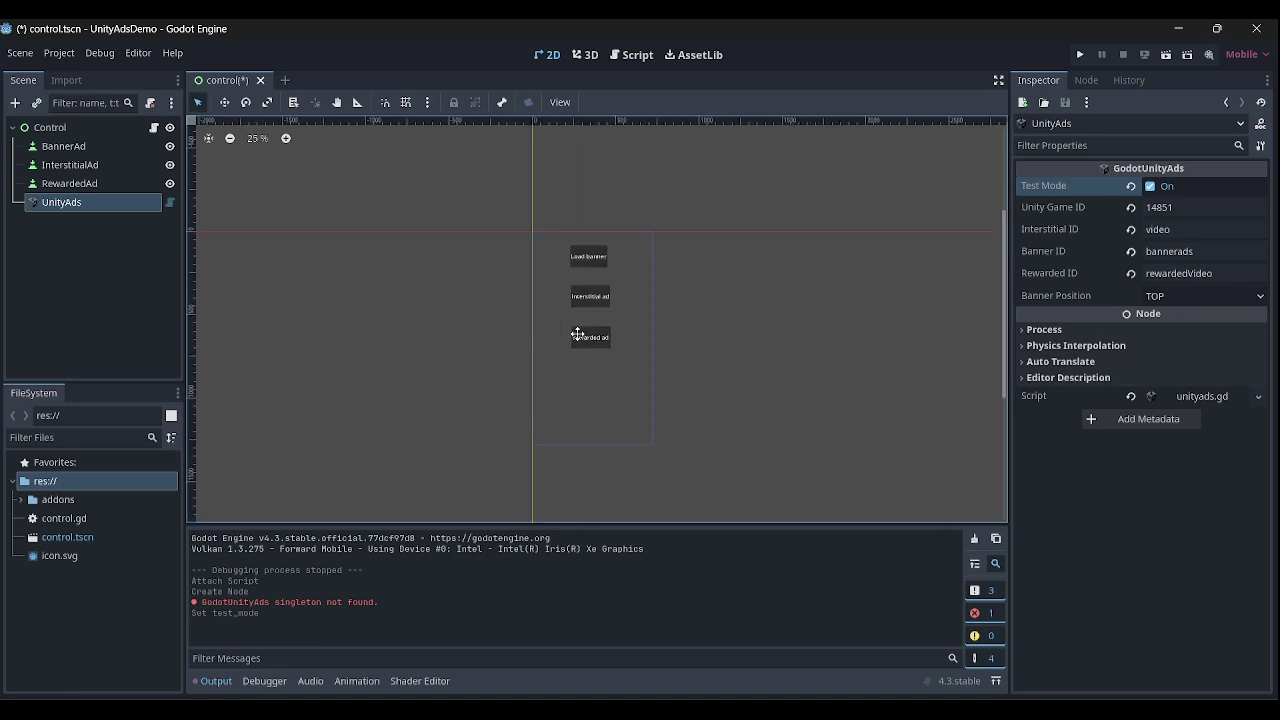
pyautogui.click(1149, 190)
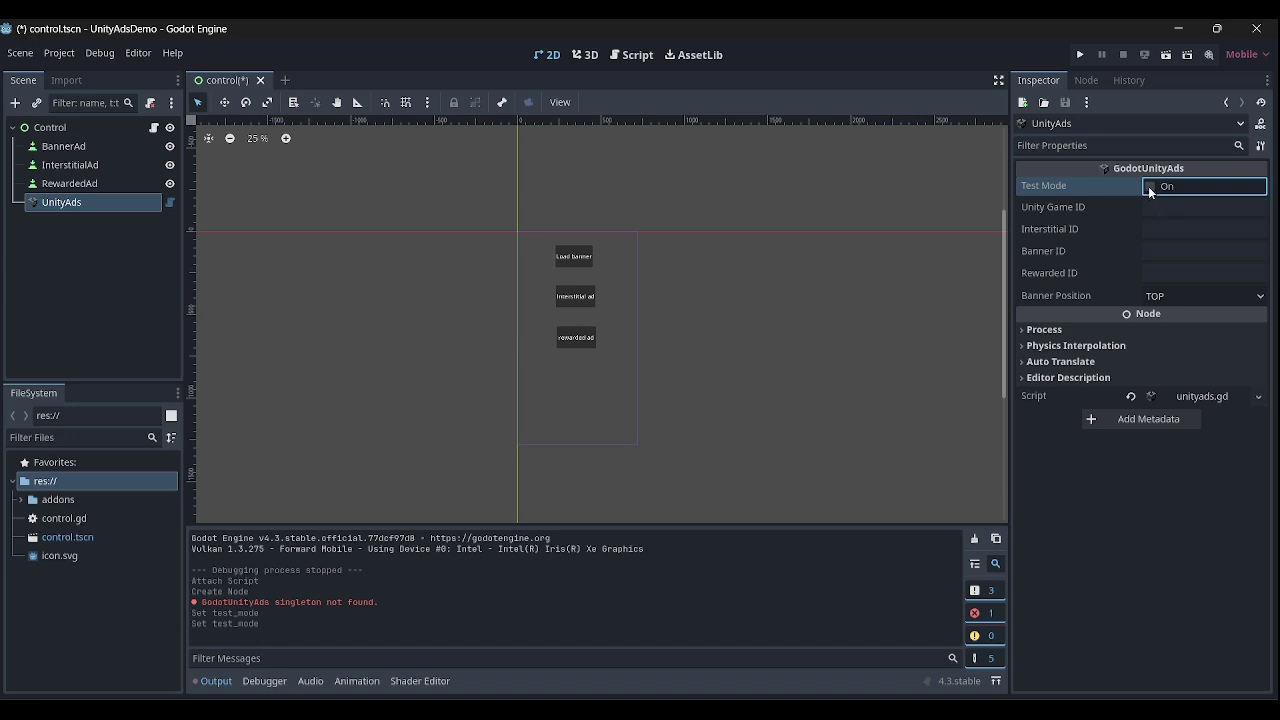
pyautogui.click(1150, 188)
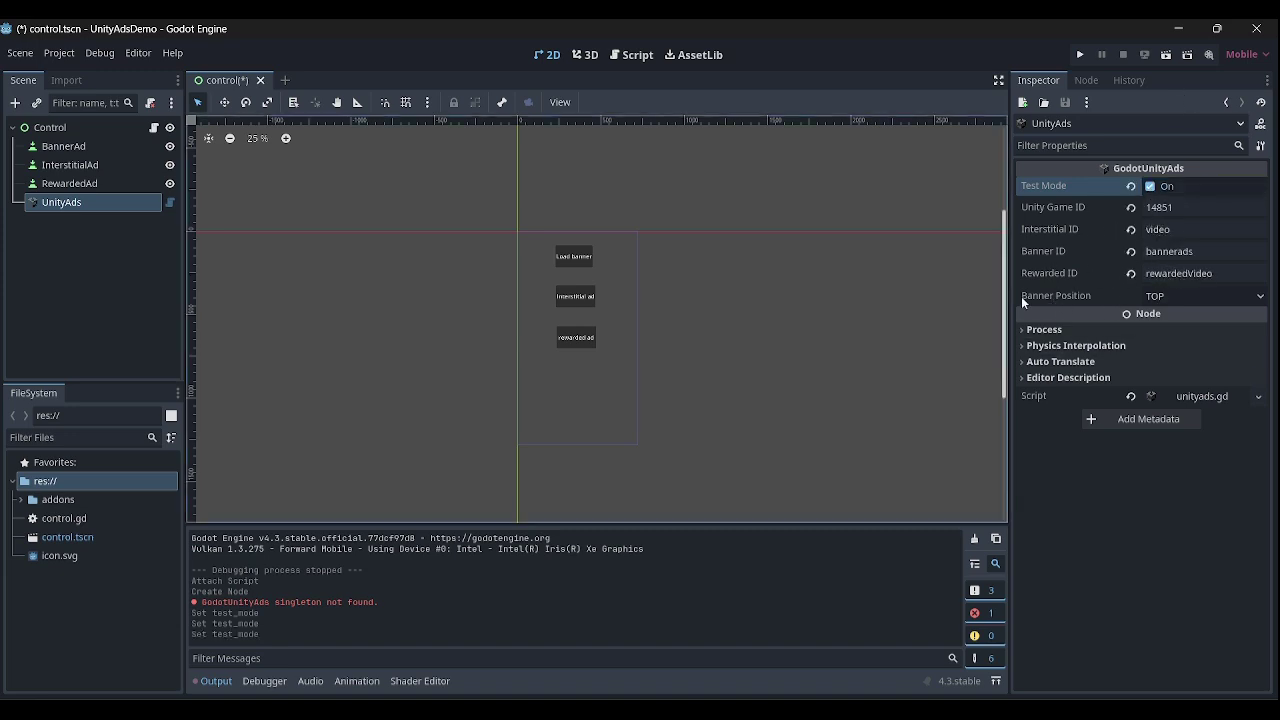
pyautogui.click(1176, 297)
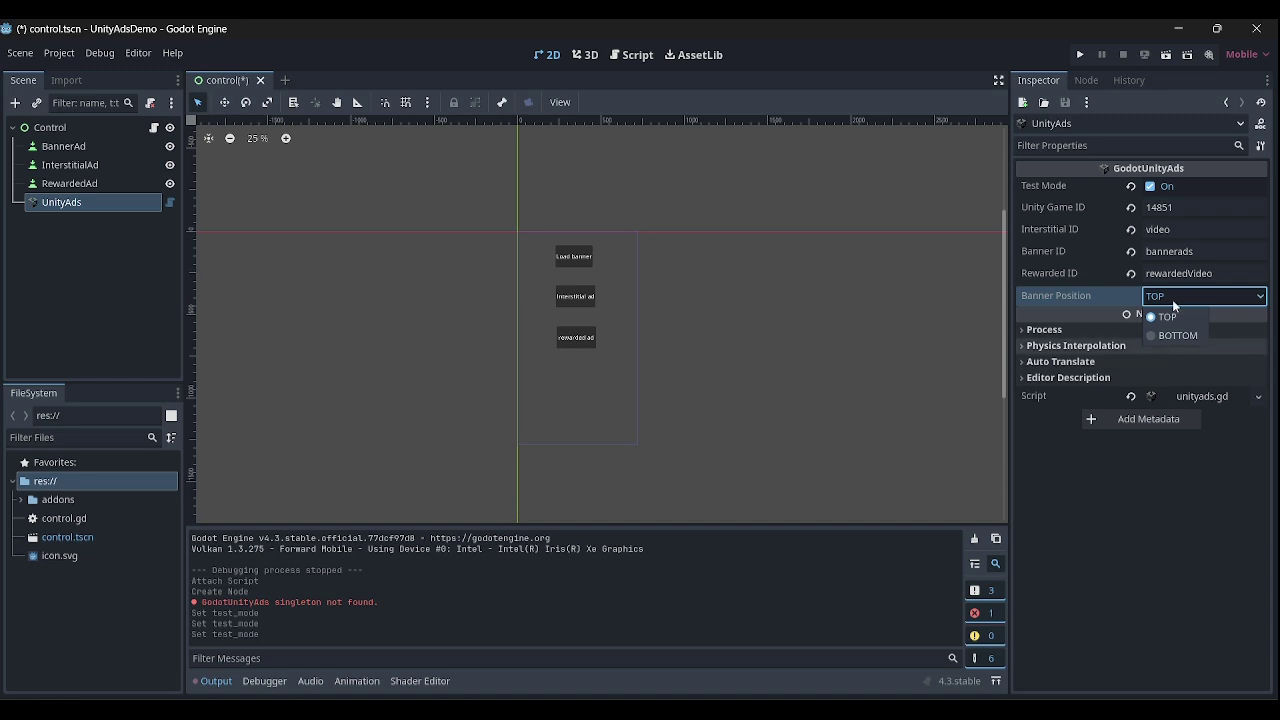
pyautogui.click(1174, 302)
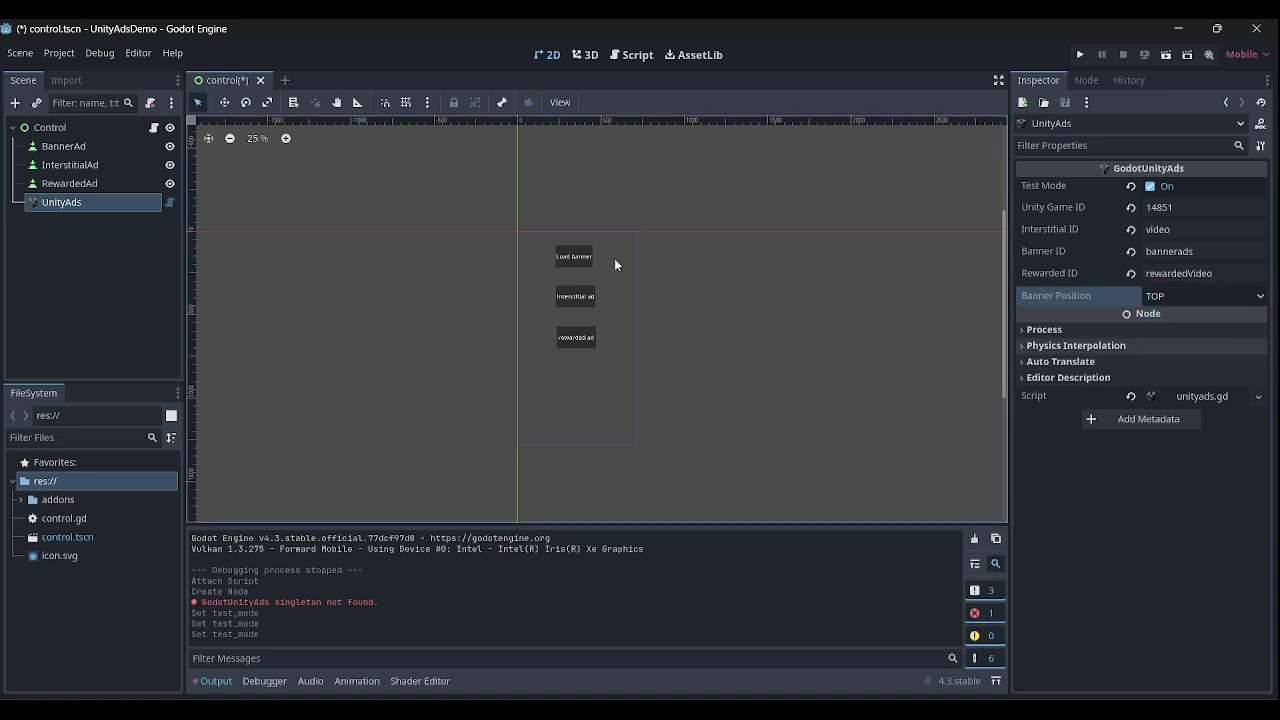
pyautogui.click(641, 185)
# Connect BannerAd's pressed signal to a new _on_banner_ad_pressed handler in control.gd.
pyautogui.hotkey('ctrl', 's')
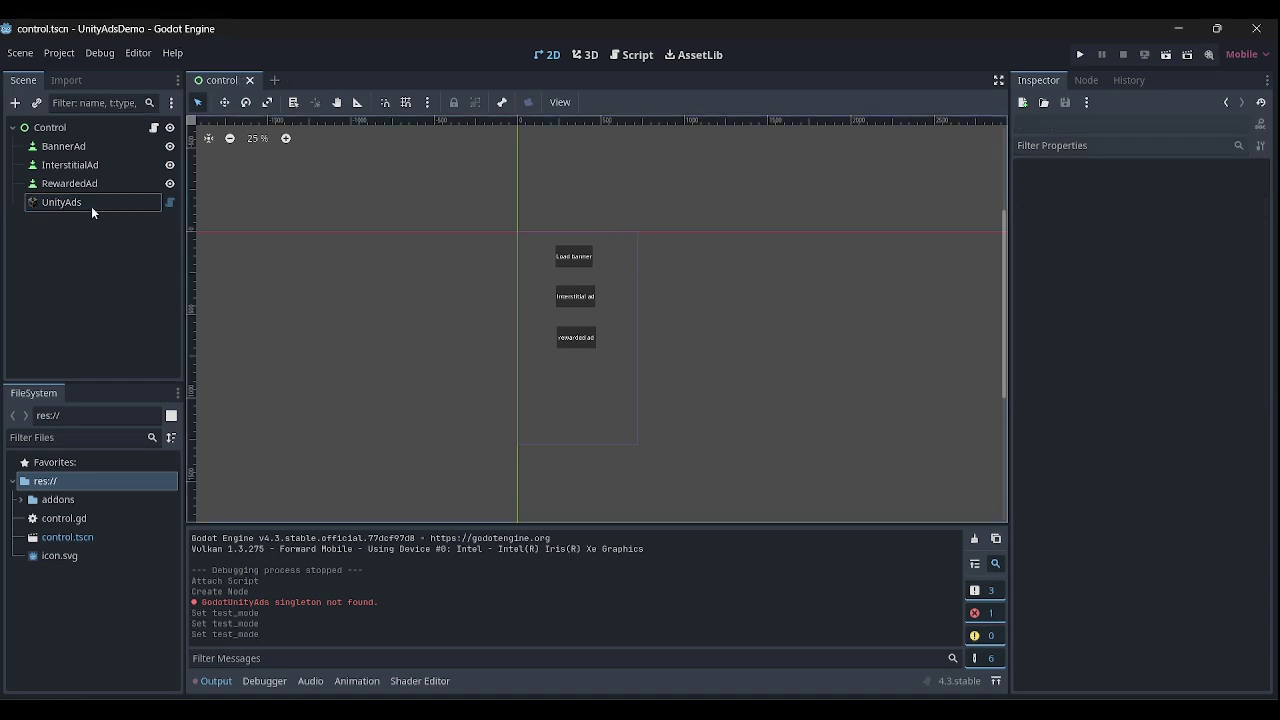
pyautogui.click(91, 204)
pyautogui.click(150, 127)
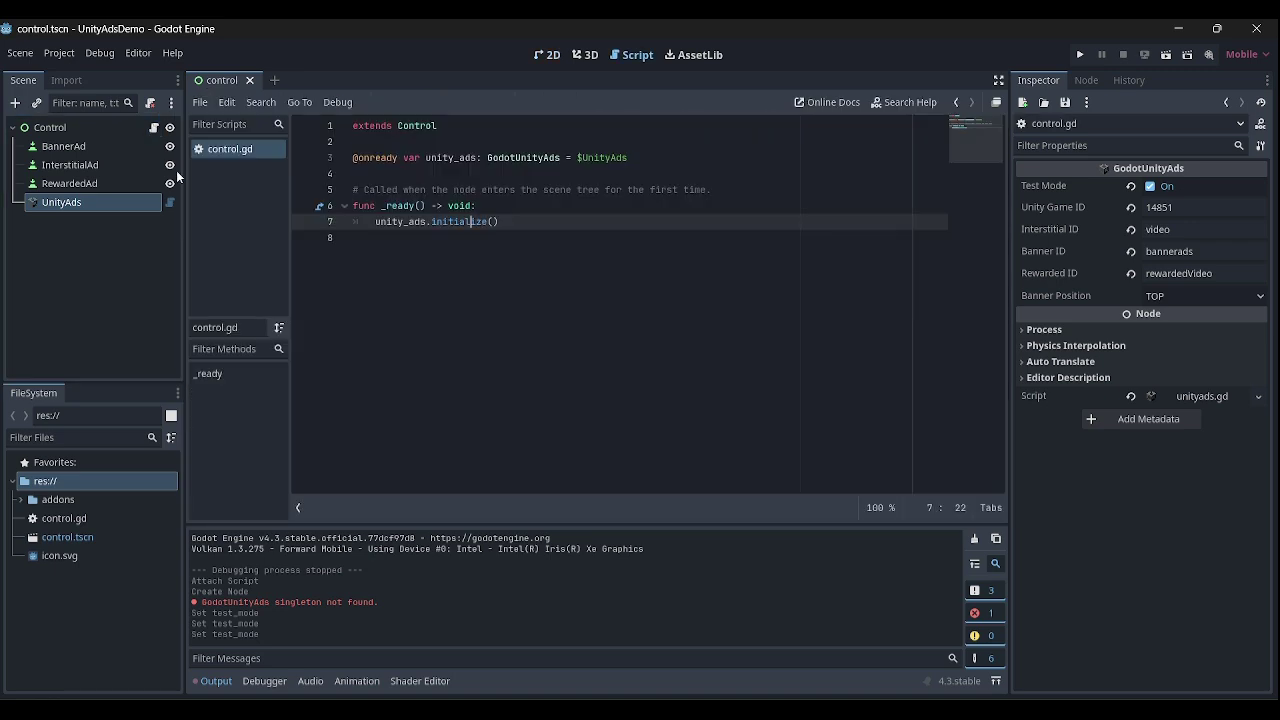
pyautogui.click(350, 272)
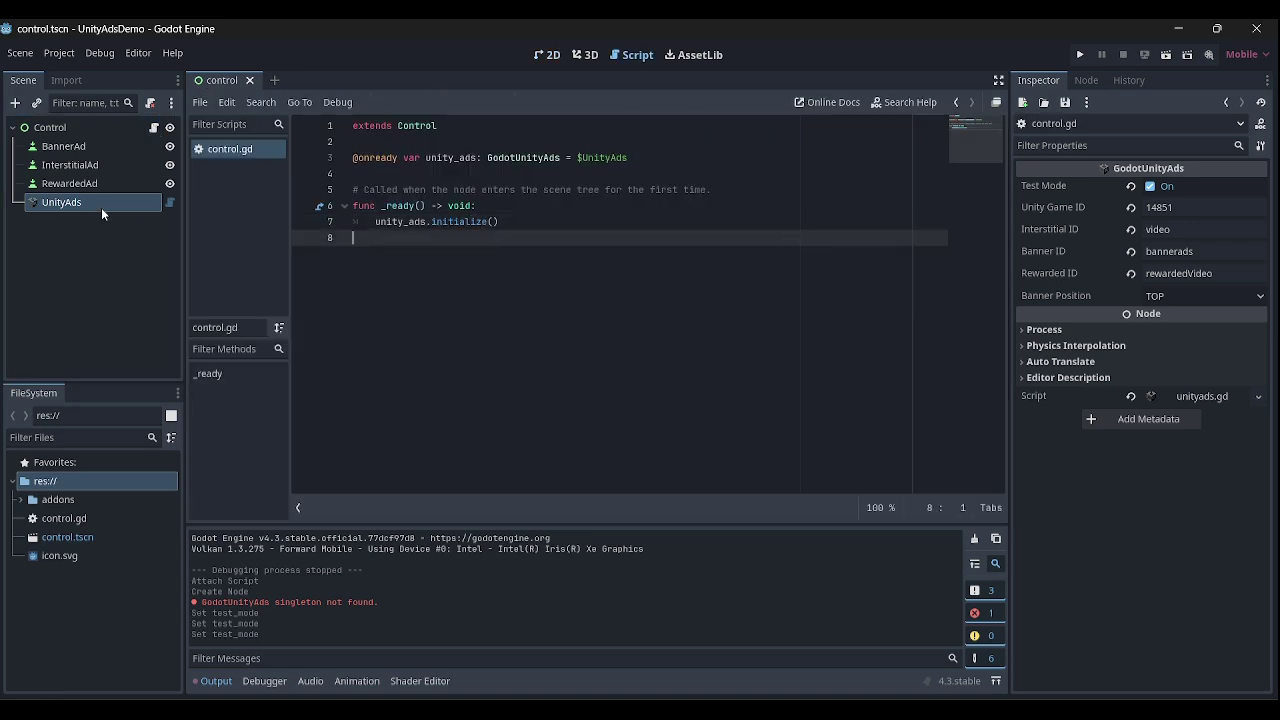
pyautogui.click(92, 151)
pyautogui.click(1085, 82)
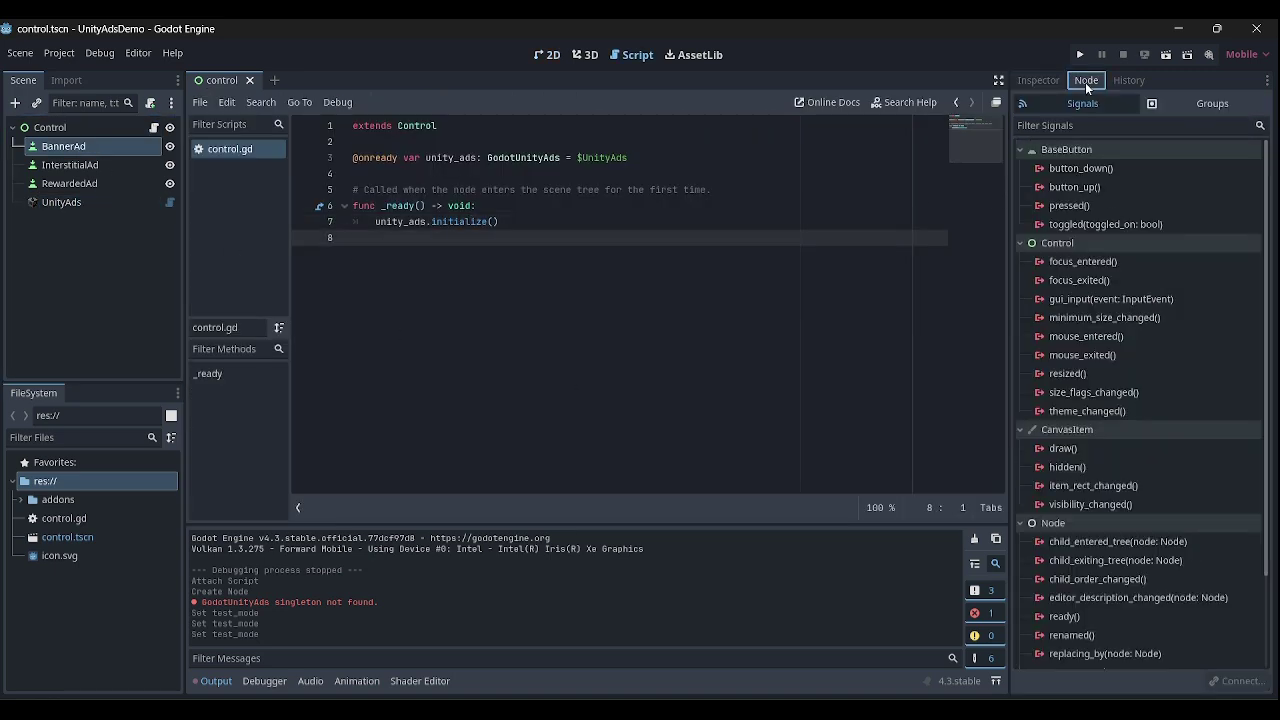
pyautogui.doubleClick(1070, 206)
pyautogui.click(574, 526)
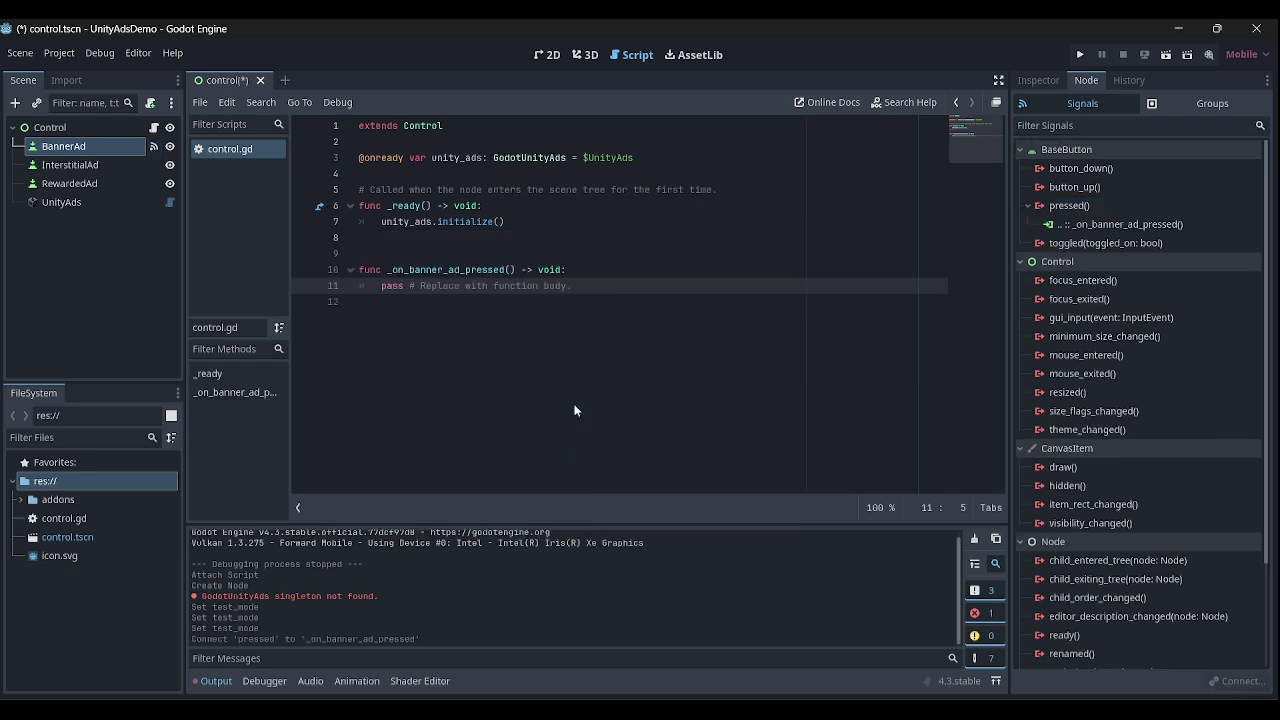
# Make the handler call unity_ads.load_banner_ad() instead of pass, and save.
pyautogui.hotkey('shift', 'End')
pyautogui.press('Delete')
pyautogui.write('uni')
pyautogui.press('Return')
pyautogui.write('.load')
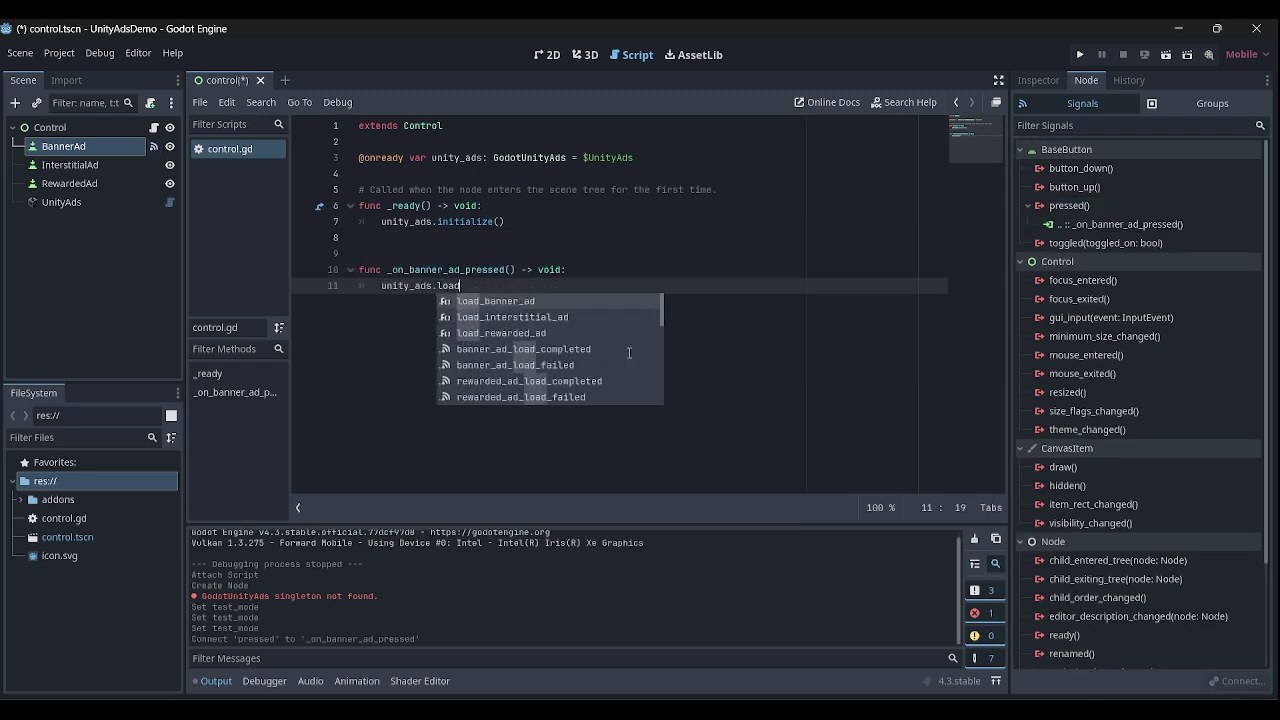
pyautogui.press('Return')
pyautogui.press('Return')
pyautogui.press('BackSpace')
pyautogui.hotkey('ctrl', 's')
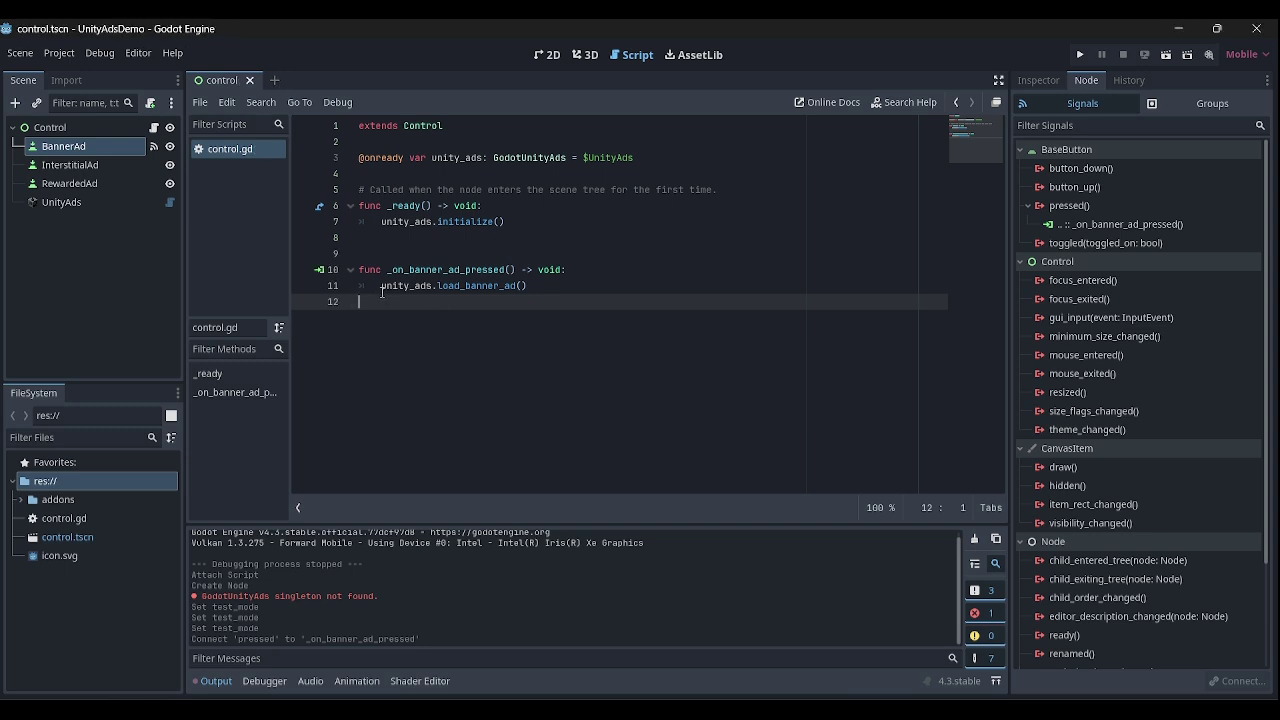
pyautogui.moveTo(382, 290); pyautogui.dragTo(575, 293)
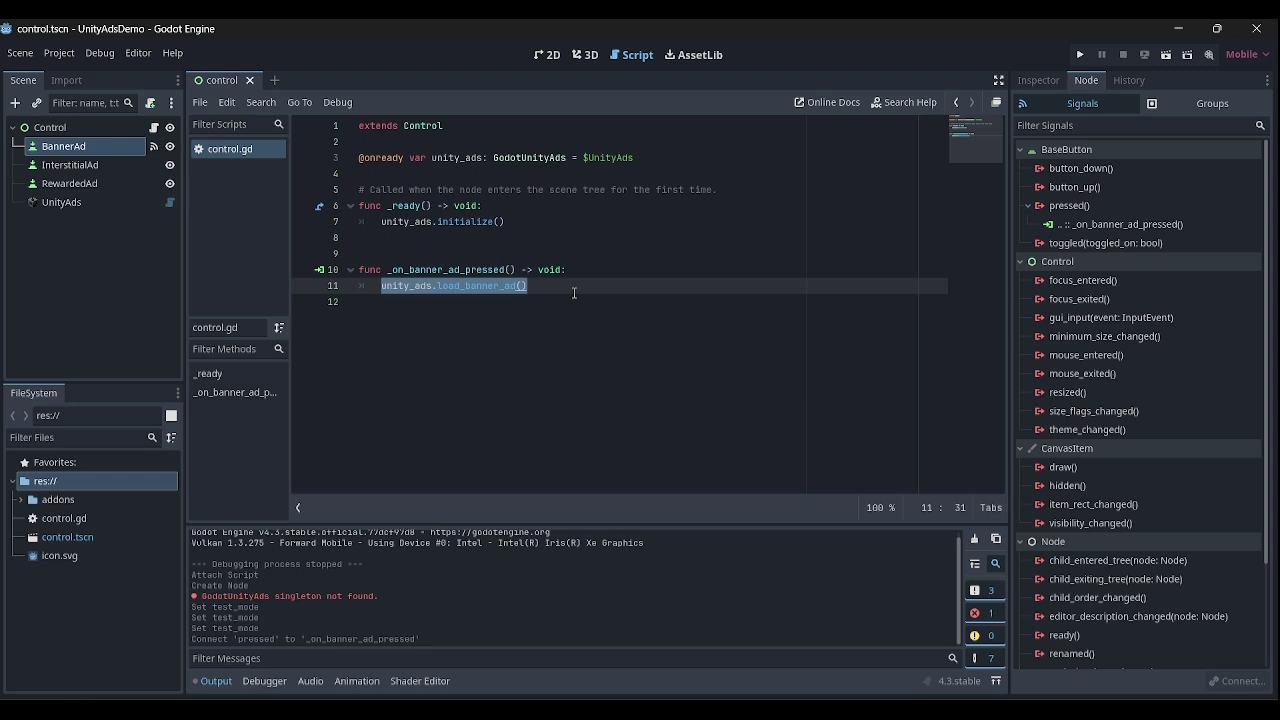
pyautogui.click(538, 325)
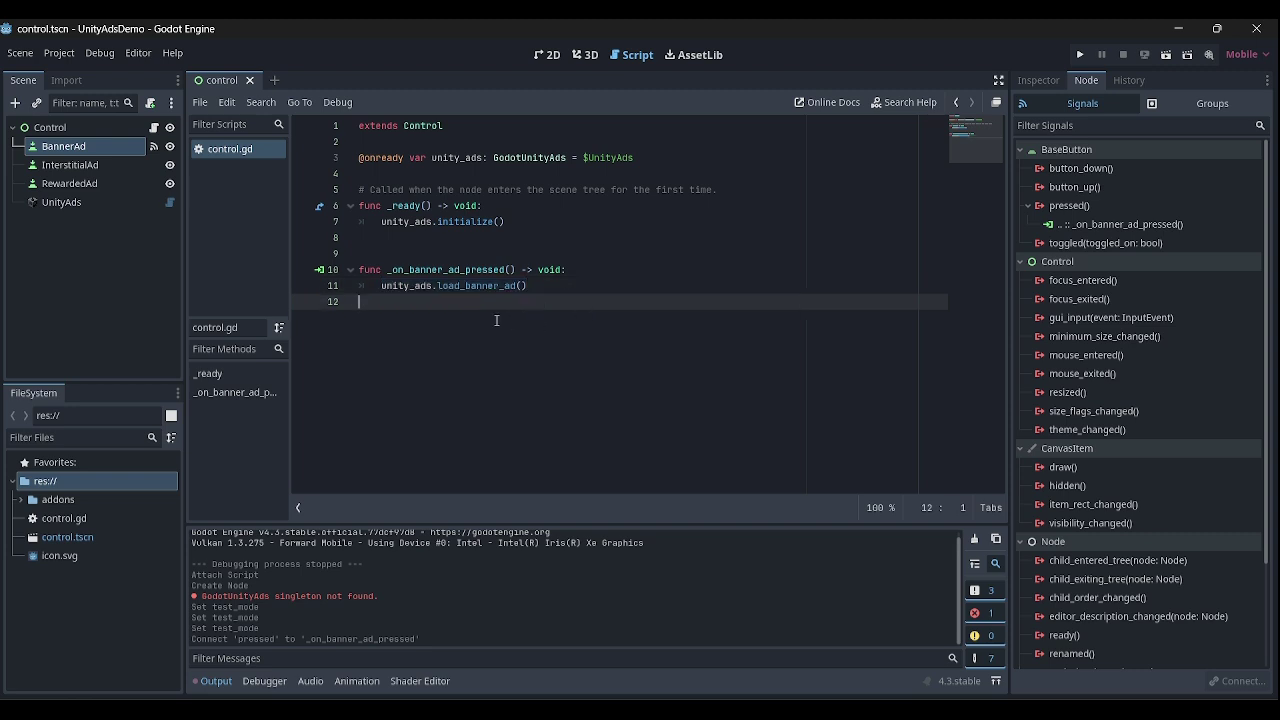
pyautogui.press('Return')
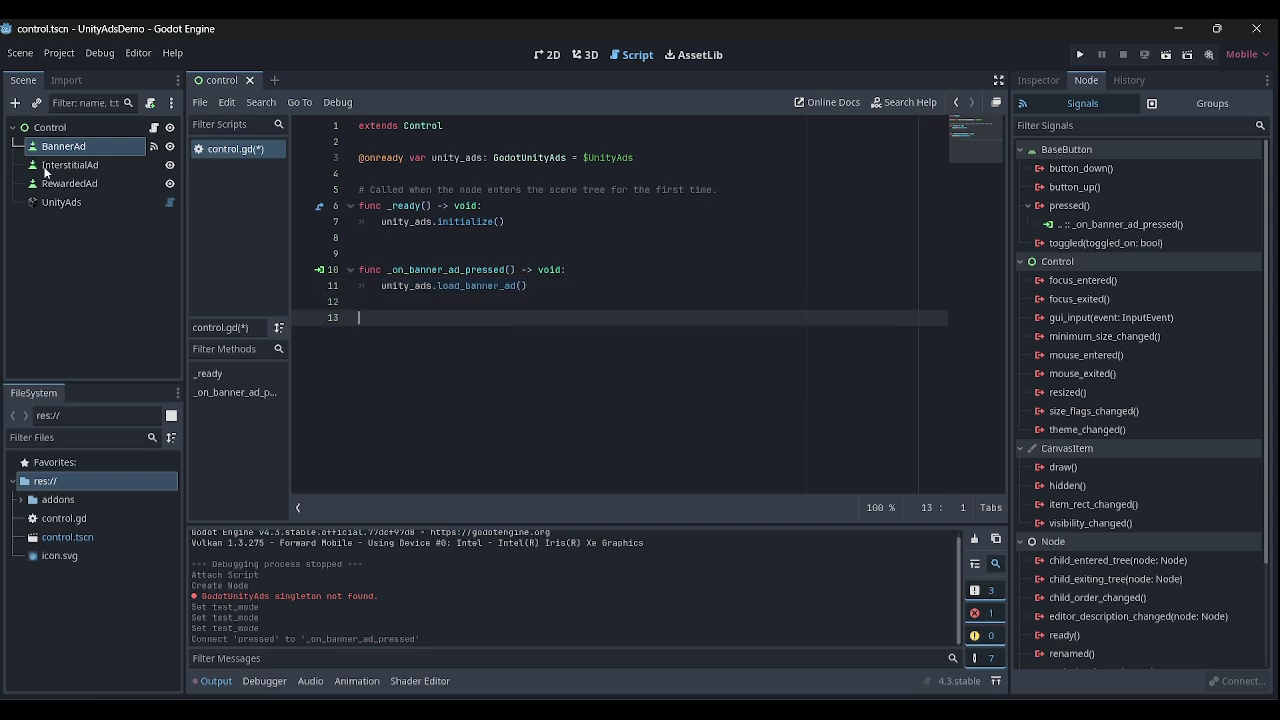
# Connect InterstitialAd's pressed signal to a new _on_interstitial_ad_pressed handler.
pyautogui.click(46, 166)
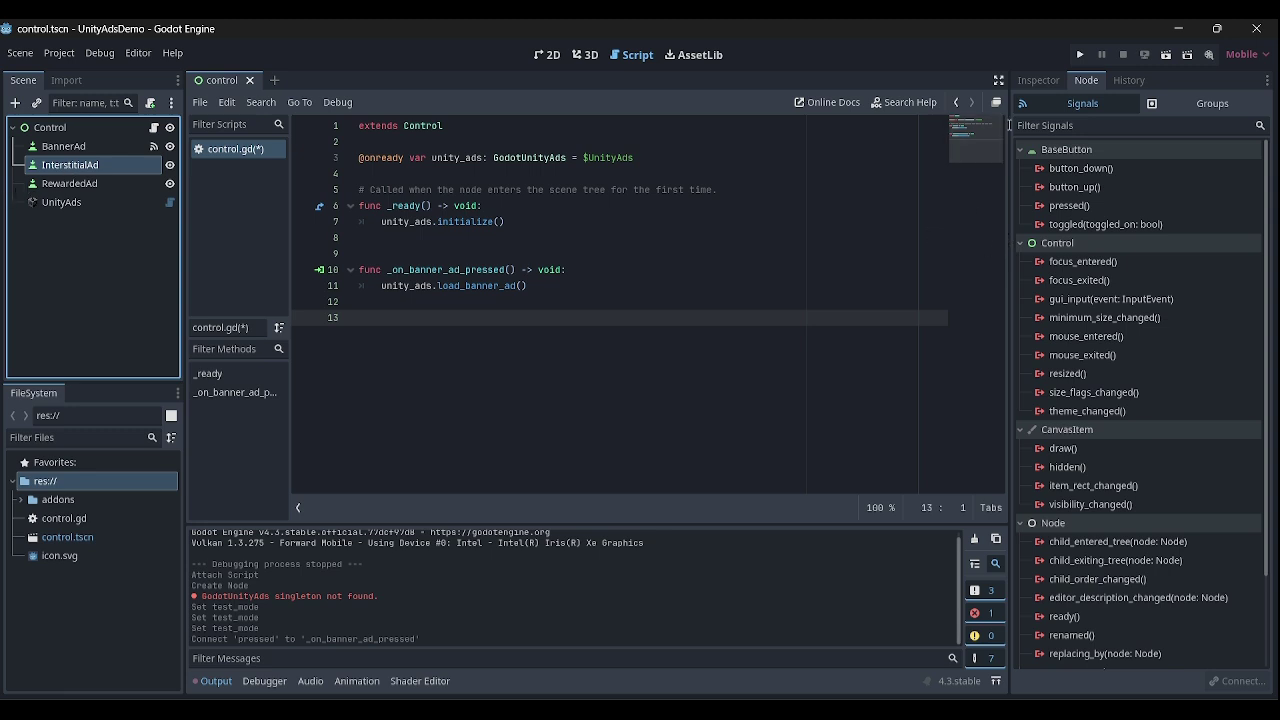
pyautogui.click(1043, 79)
pyautogui.click(1085, 86)
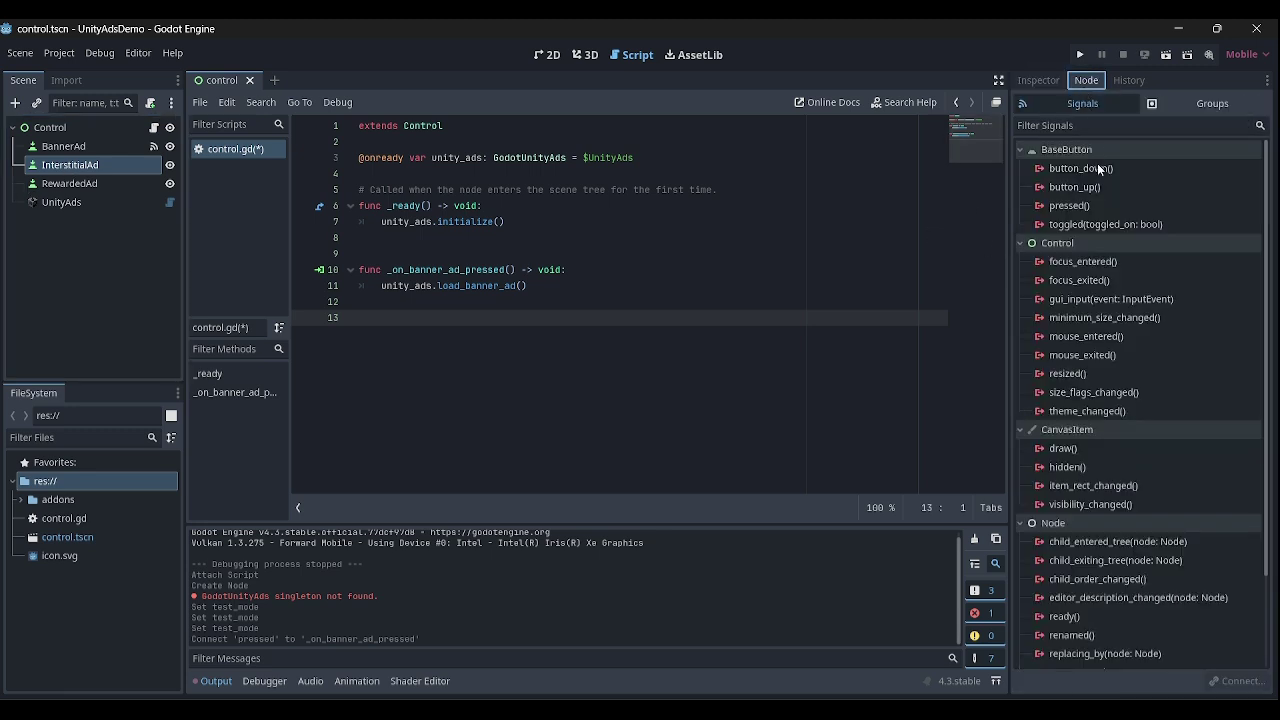
pyautogui.doubleClick(1100, 203)
pyautogui.click(606, 528)
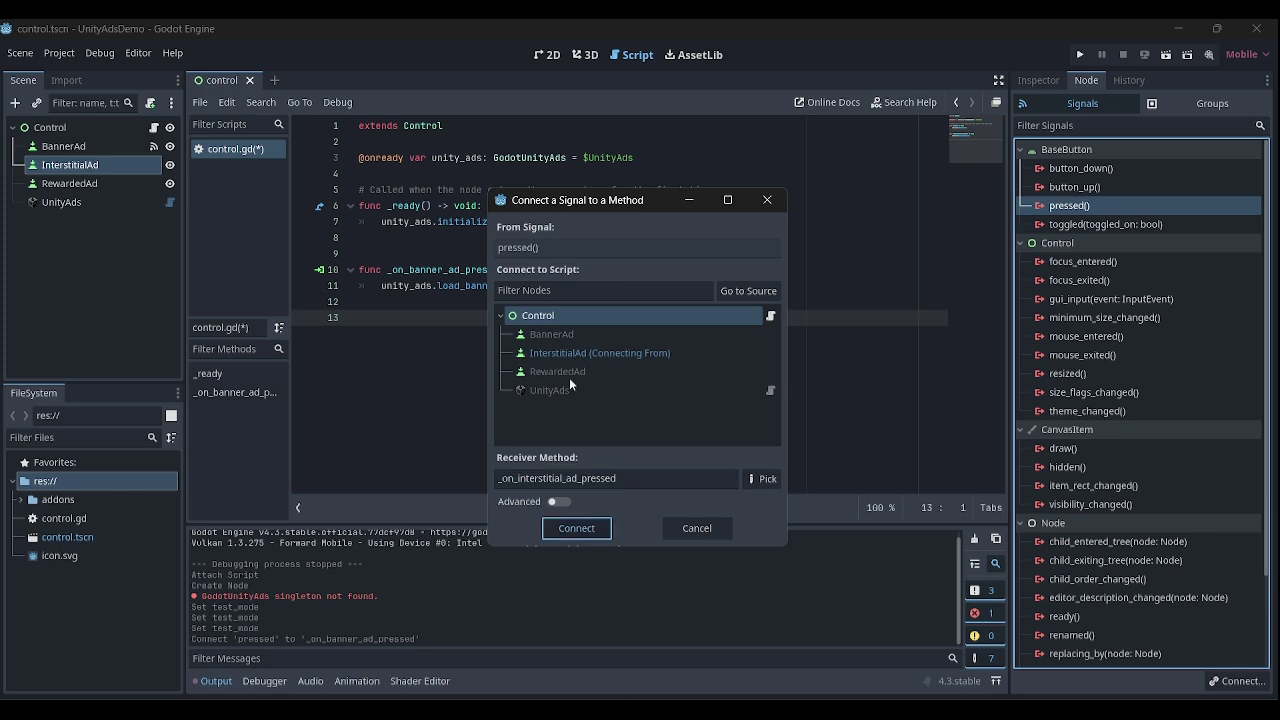
# Make the handler call unity_ads.load_interstitial_ad() and save the scene and script.
pyautogui.write('u')
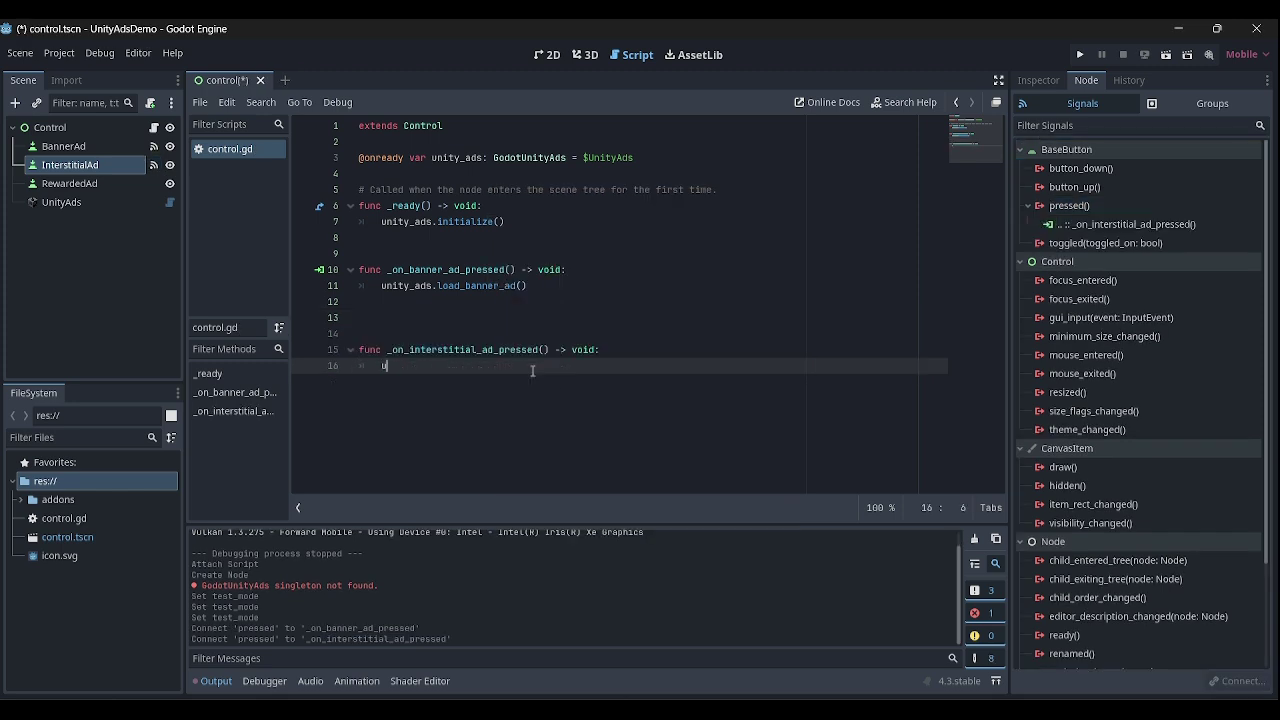
pyautogui.write('ni')
pyautogui.press('Return')
pyautogui.write('.')
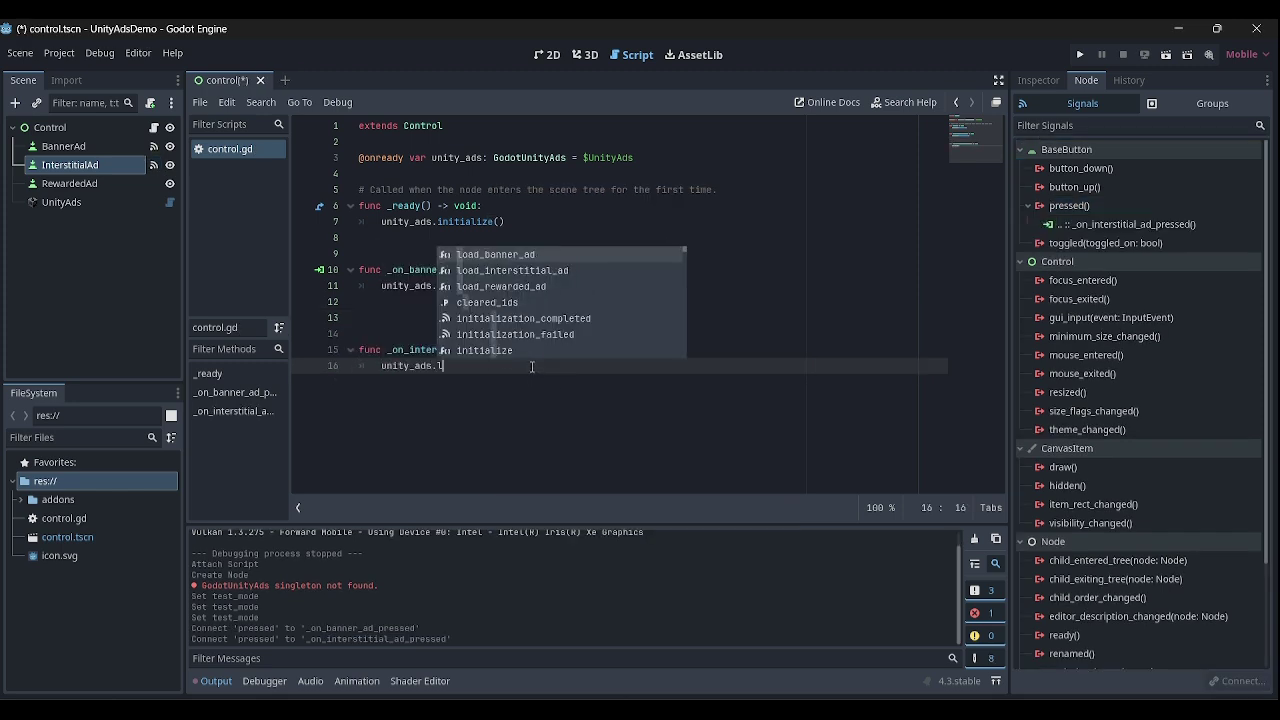
pyautogui.write('load')
pyautogui.press('Down')
pyautogui.press('Return')
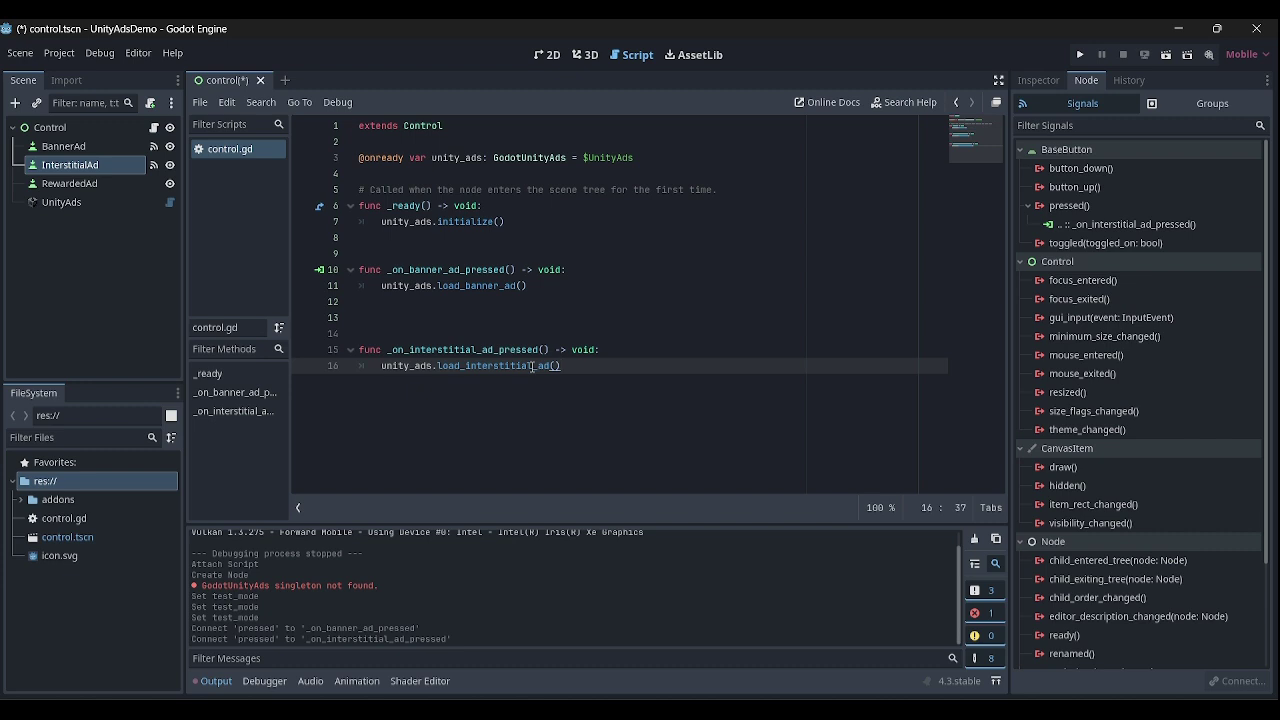
pyautogui.hotkey('ctrl', 's')
pyautogui.click(99, 202)
# Connect RewardedAd's pressed signal to a new _on_rewarded_ad_pressed handler.
pyautogui.click(100, 183)
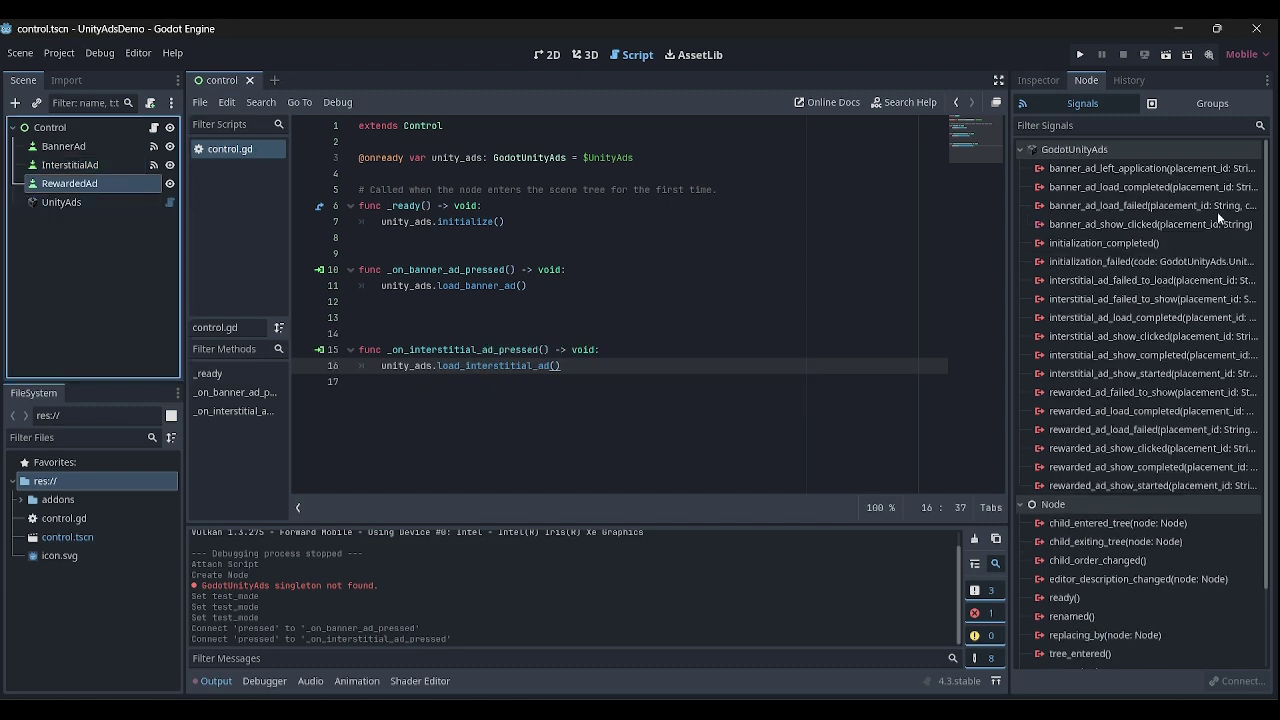
pyautogui.doubleClick(1122, 205)
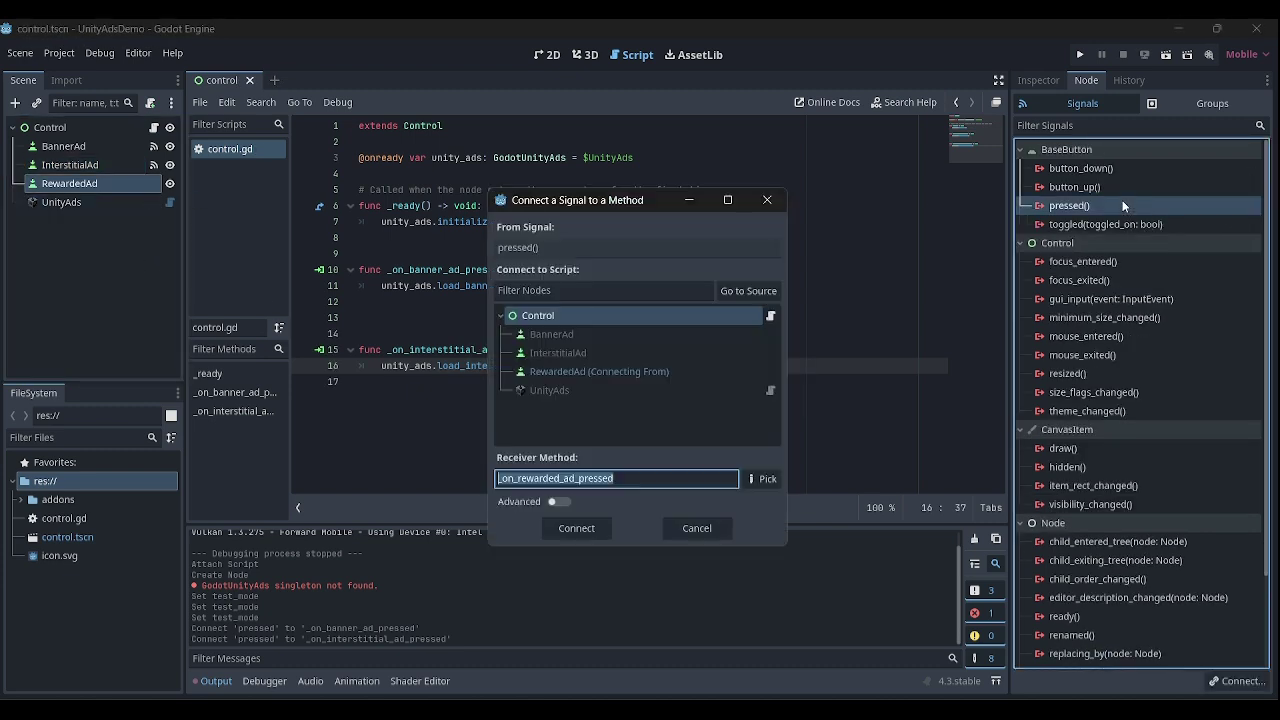
pyautogui.click(577, 528)
# Replace the handler's pass line with unity_ads.load_rewarded_ad() and save.
pyautogui.tripleClick(490, 427)
pyautogui.press('BackSpace')
pyautogui.press('Tab')
pyautogui.write('unity')
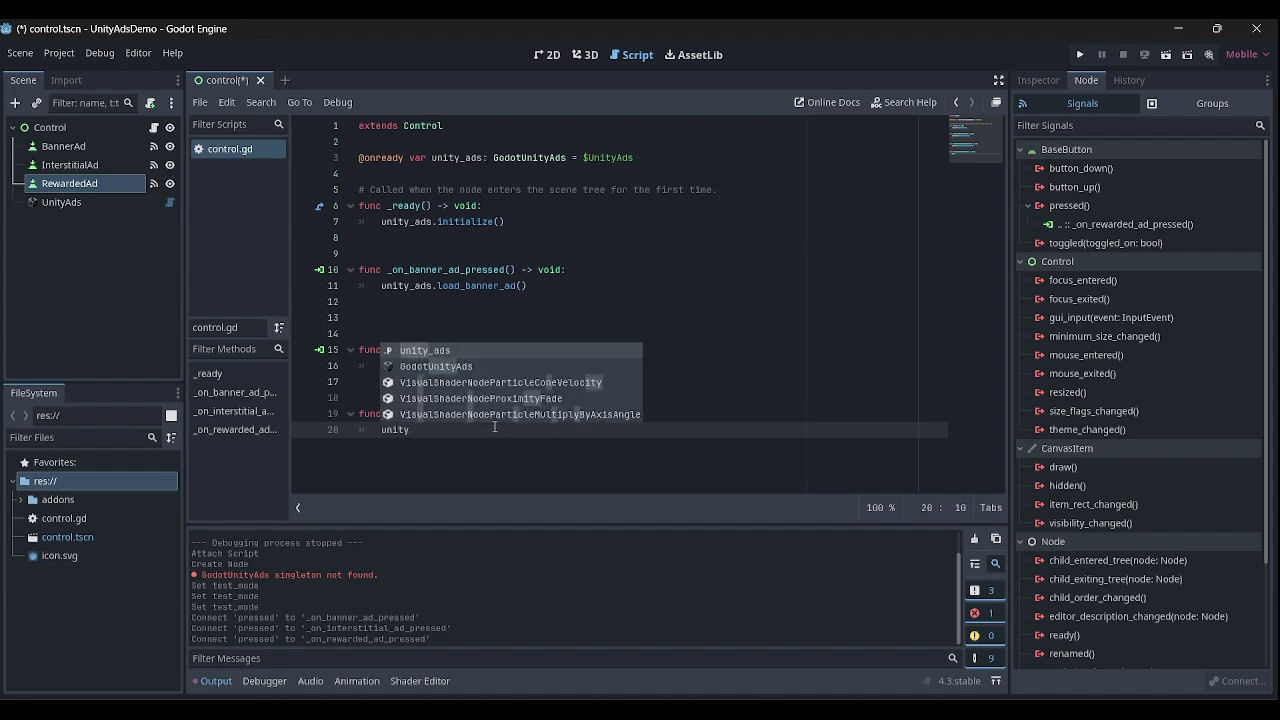
pyautogui.press('Return')
pyautogui.write('.')
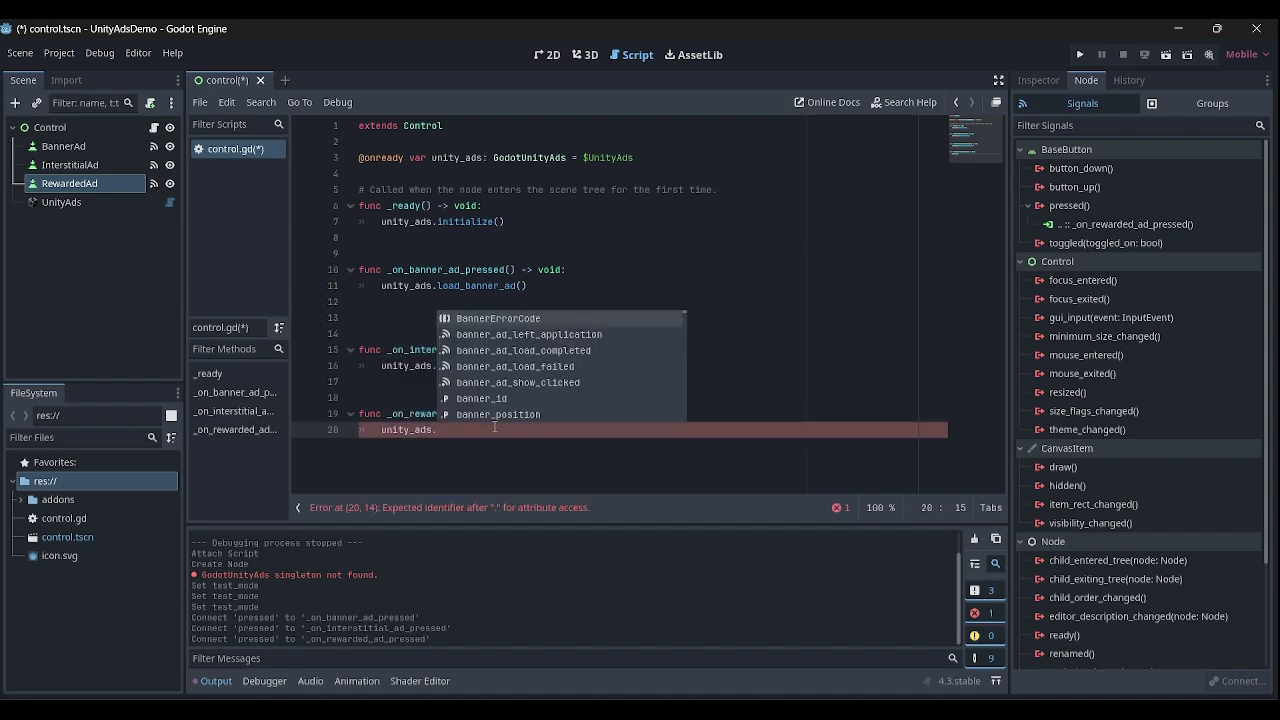
pyautogui.write('load')
pyautogui.press('Down')
pyautogui.press('Down')
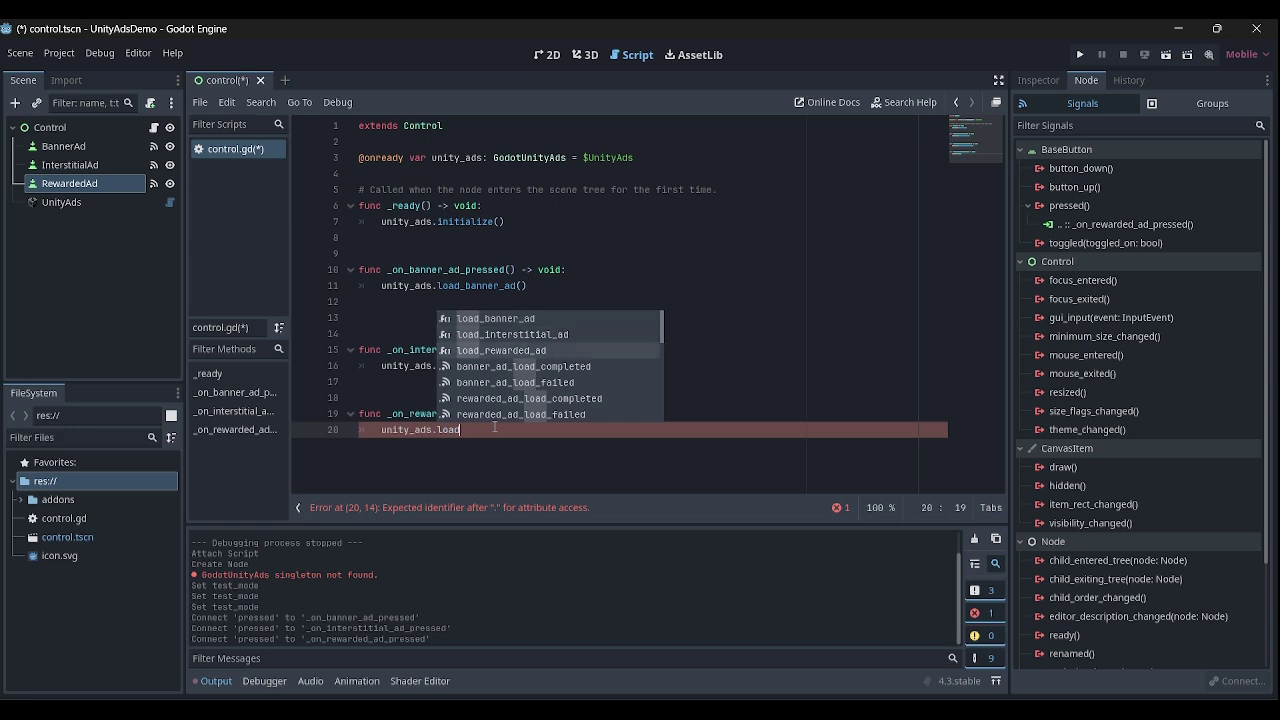
pyautogui.press('Return')
pyautogui.hotkey('ctrl', 's')
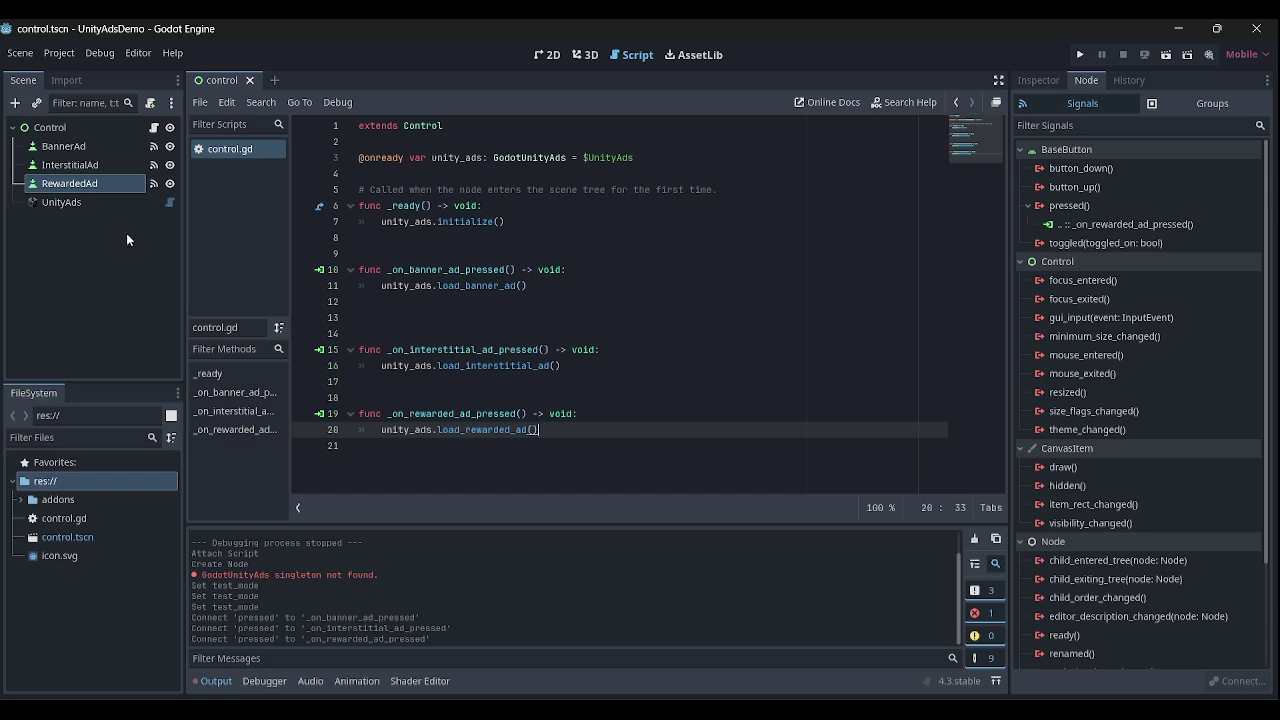
# Connect UnityAds' interstitial_ad_load_completed signal to a new handler.
pyautogui.click(121, 182)
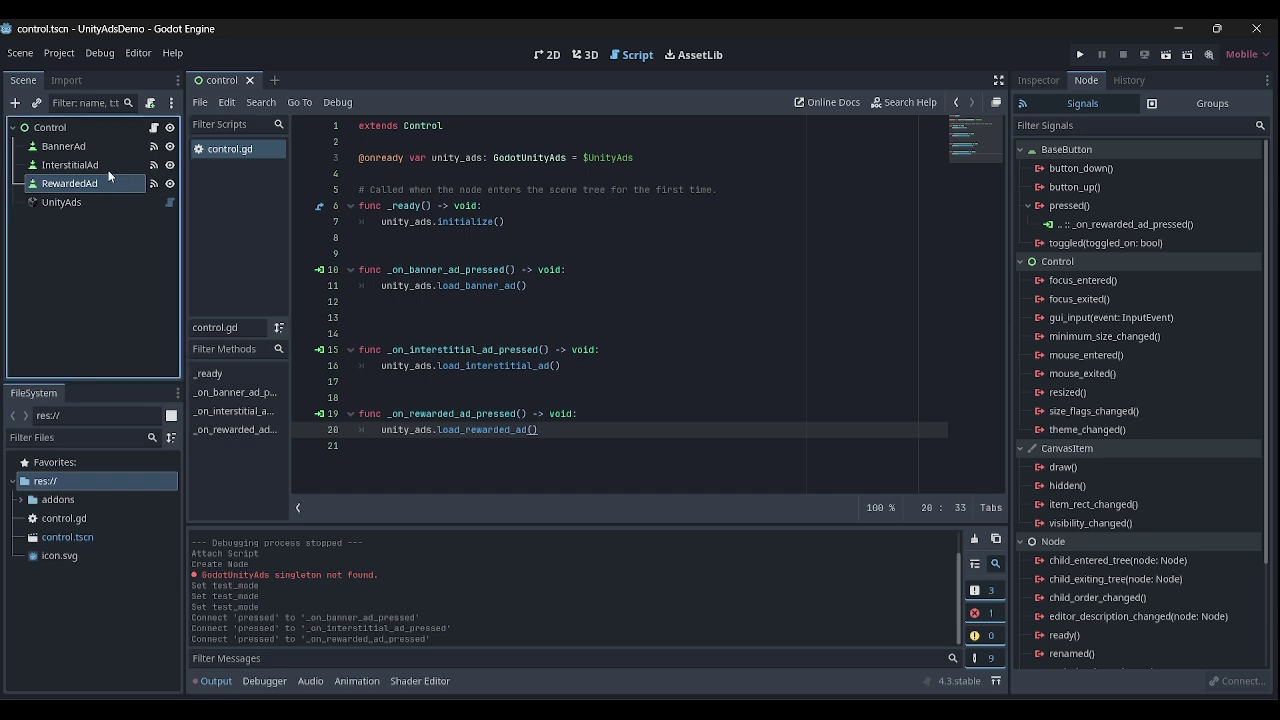
pyautogui.click(100, 165)
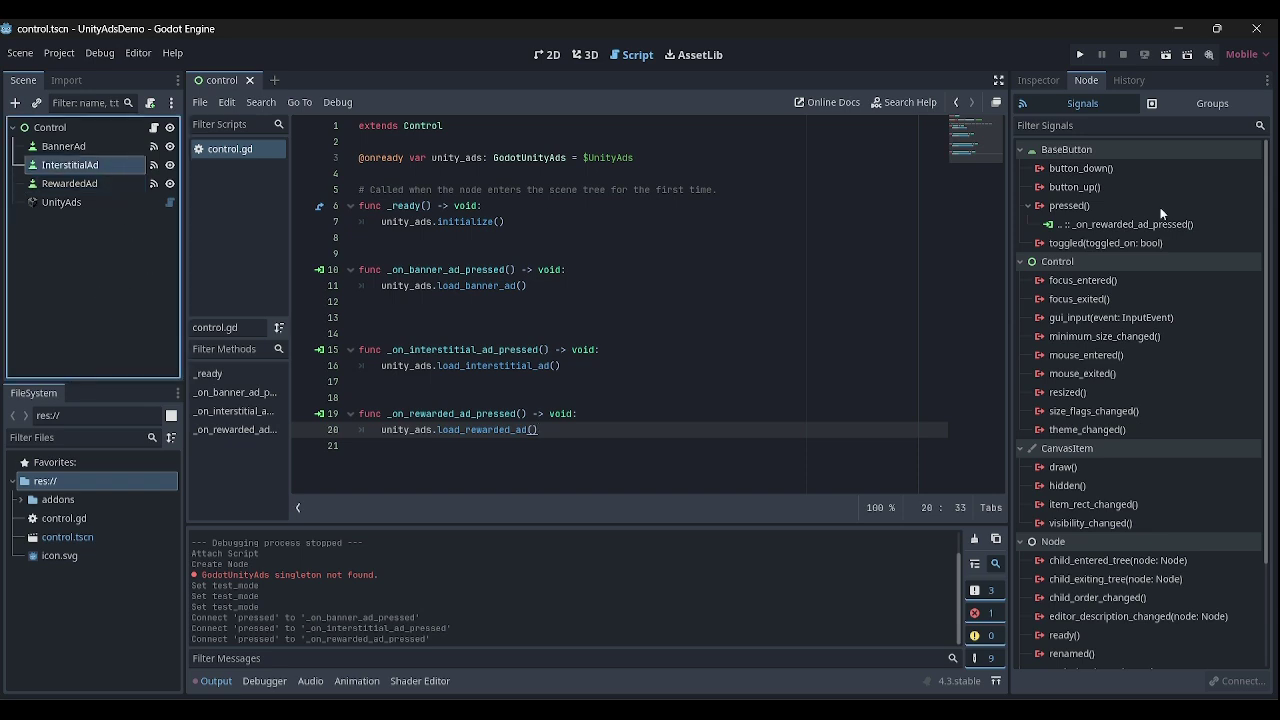
pyautogui.click(1054, 85)
pyautogui.click(1085, 80)
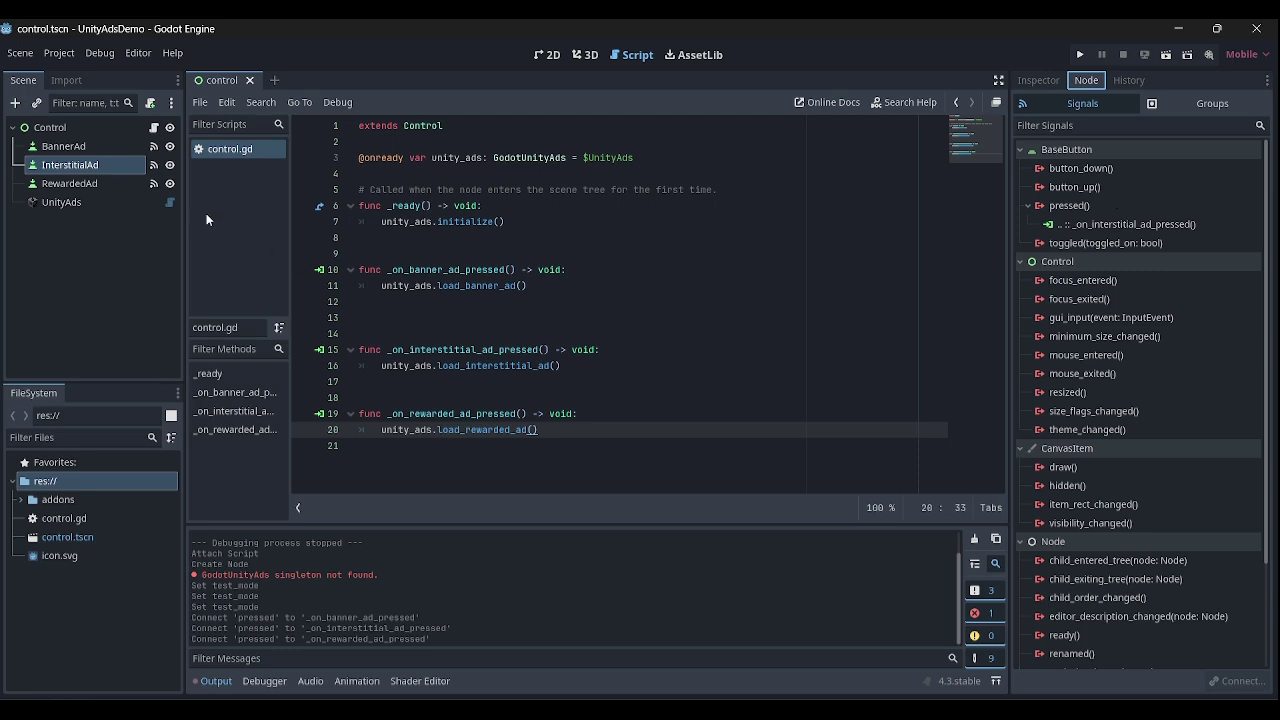
pyautogui.click(88, 202)
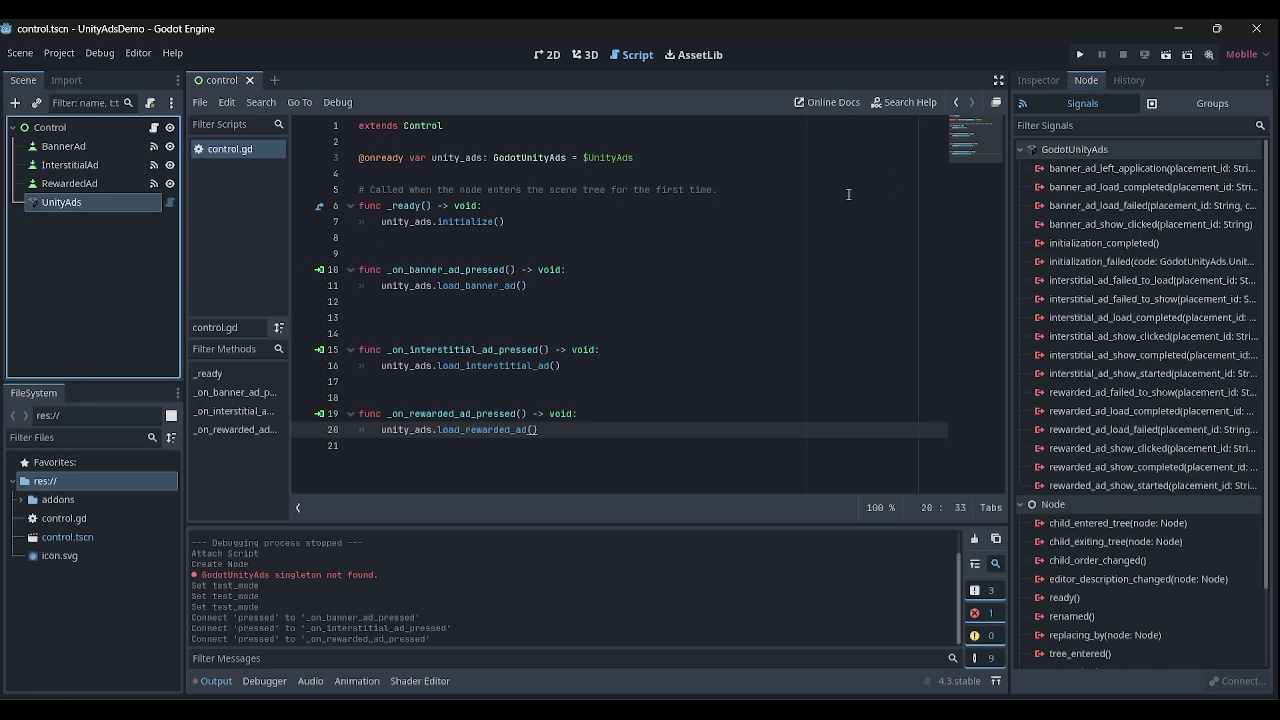
pyautogui.doubleClick(1103, 317)
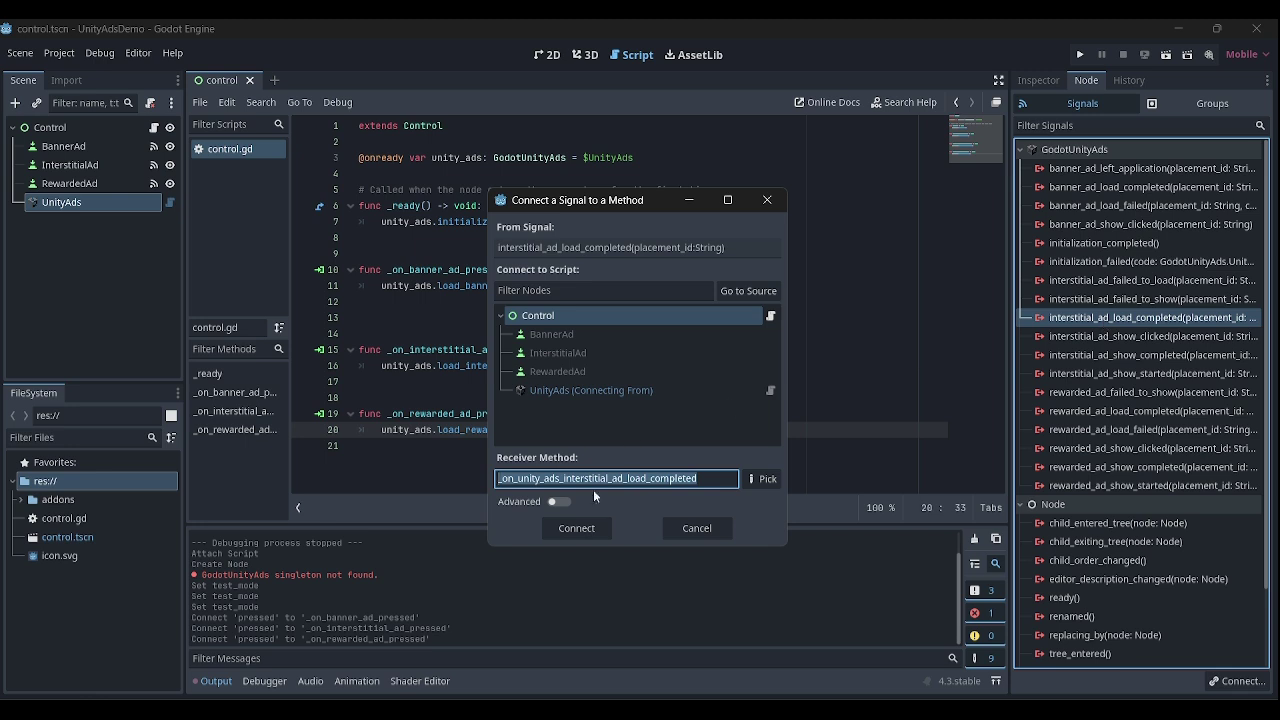
pyautogui.click(588, 530)
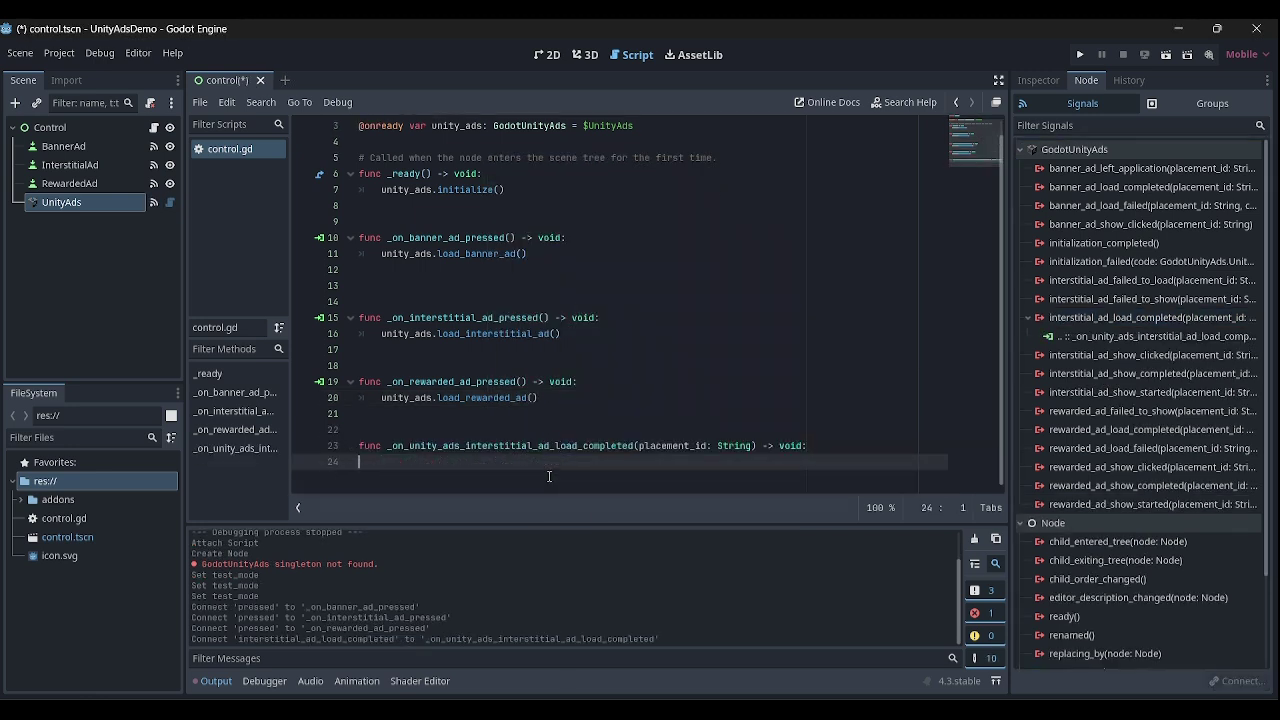
# Have the handler call unity_ads.show_interstitial_ad() and save.
pyautogui.write('unit')
pyautogui.press('Return')
pyautogui.write('show')
pyautogui.press('Return')
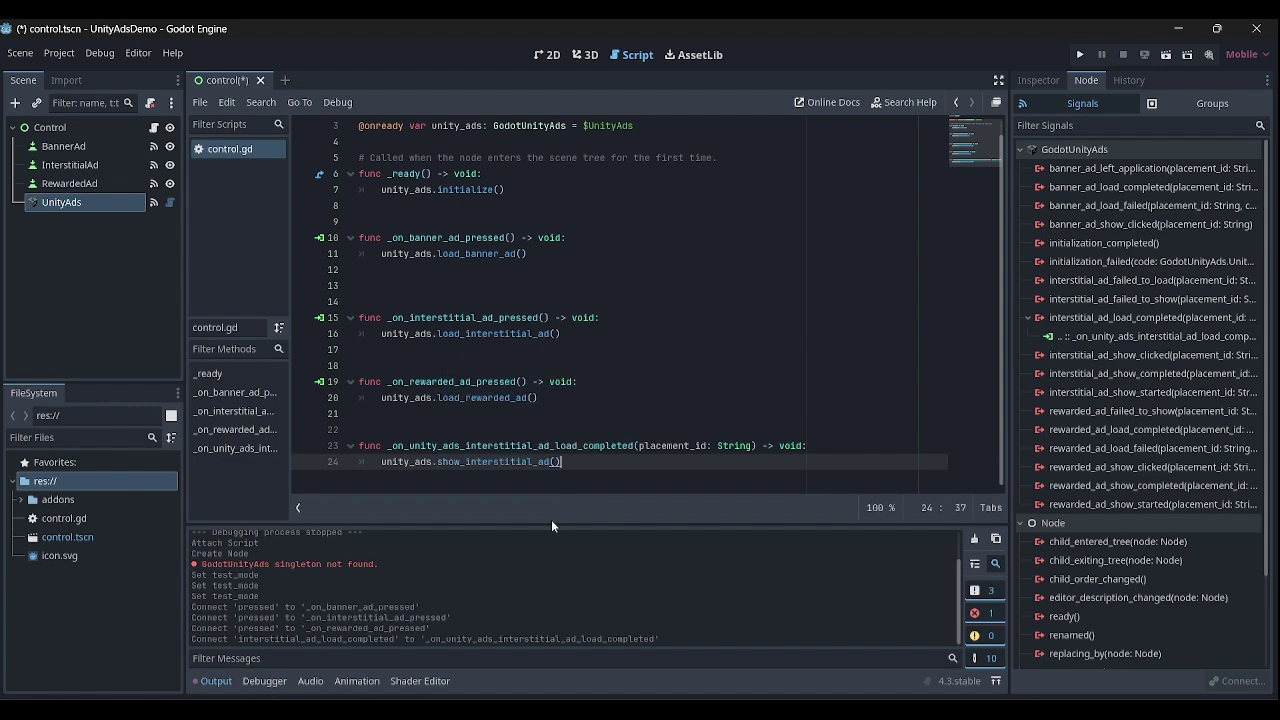
pyautogui.press('Return')
pyautogui.hotkey('ctrl', 's')
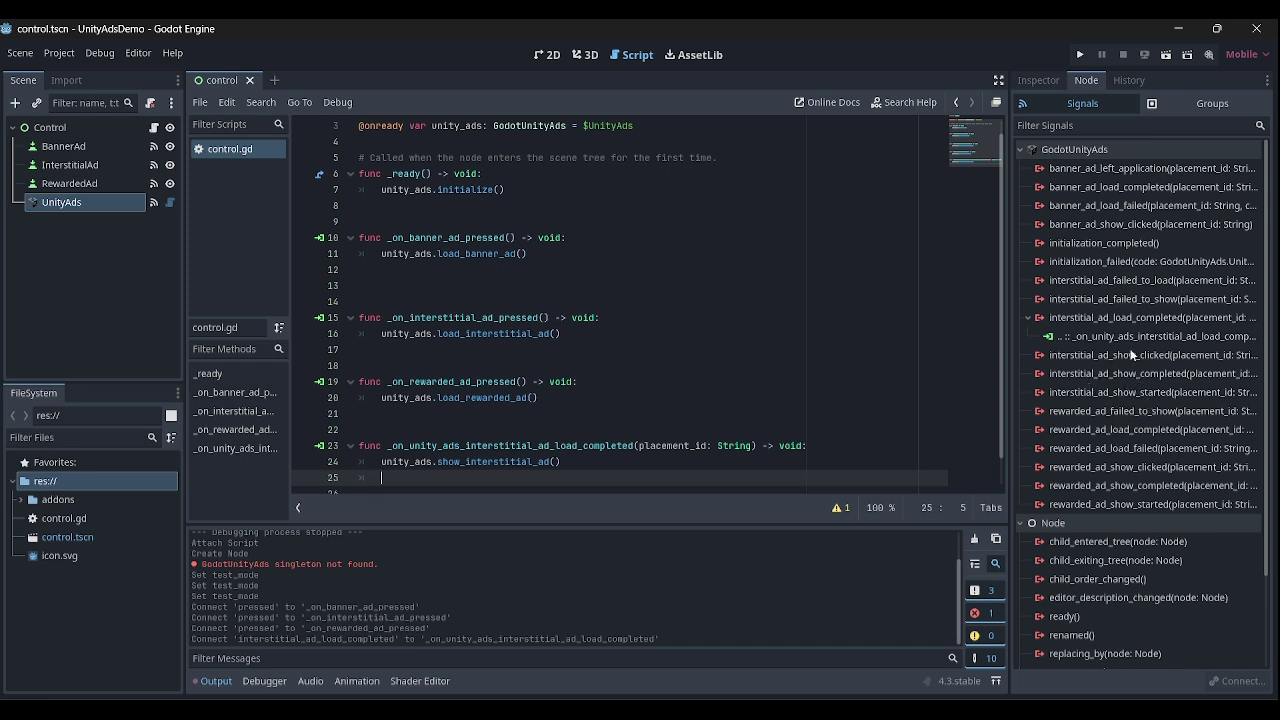
# Widen the right dock so full UnityAds signal names like interstitial_ad_failed_to_show are readable.
pyautogui.click(1089, 304)
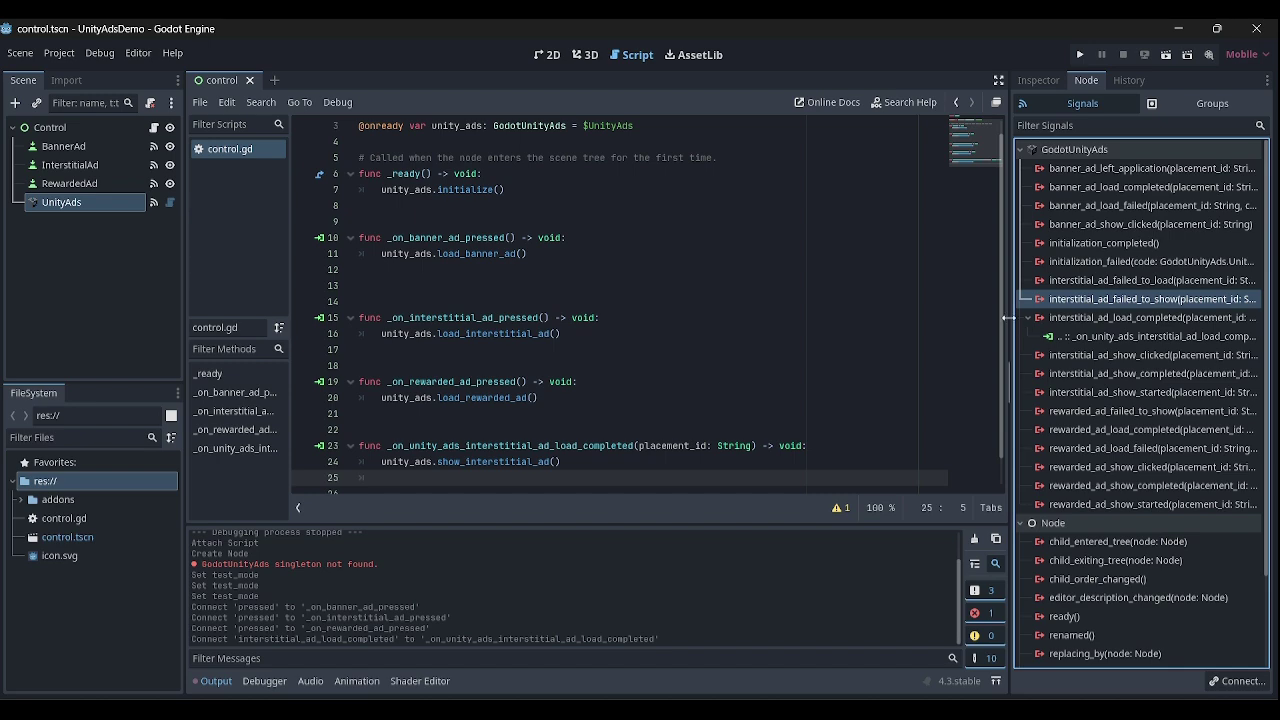
pyautogui.moveTo(1008, 318)
pyautogui.mouseDown()
pyautogui.moveTo(904, 318)
pyautogui.moveTo(986, 330)
pyautogui.moveTo(1124, 320)
pyautogui.mouseUp()
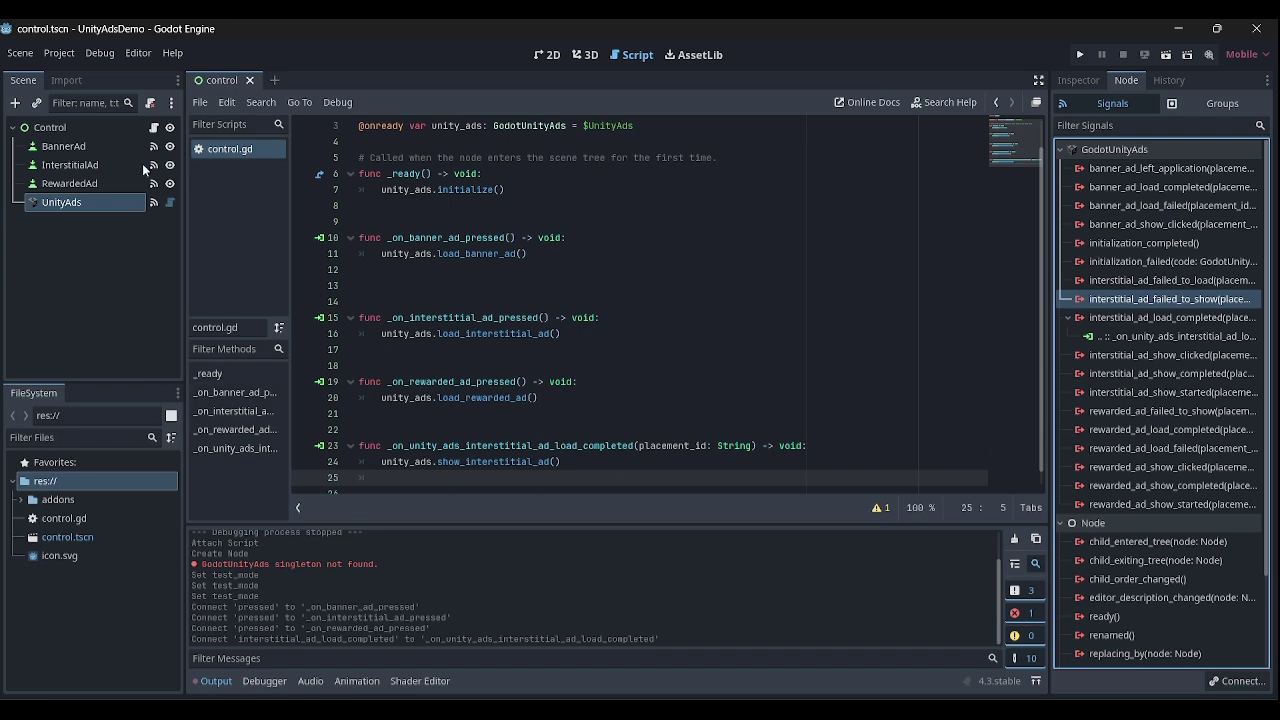
# Connect rewarded_ad_load_completed to a new handler calling unity_ads.show_rewarded_ad(), and save.
pyautogui.doubleClick(1148, 436)
pyautogui.click(593, 525)
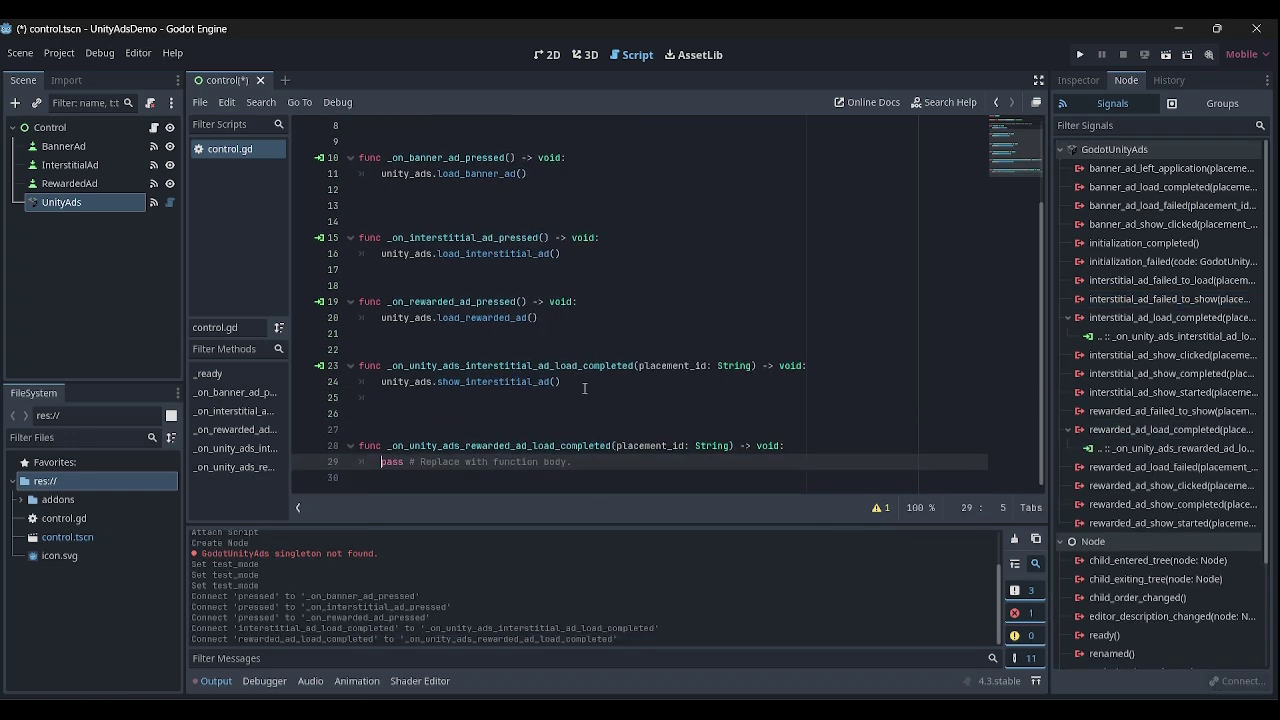
pyautogui.hotkey('shift', 'End')
pyautogui.press('Delete')
pyautogui.write('unity')
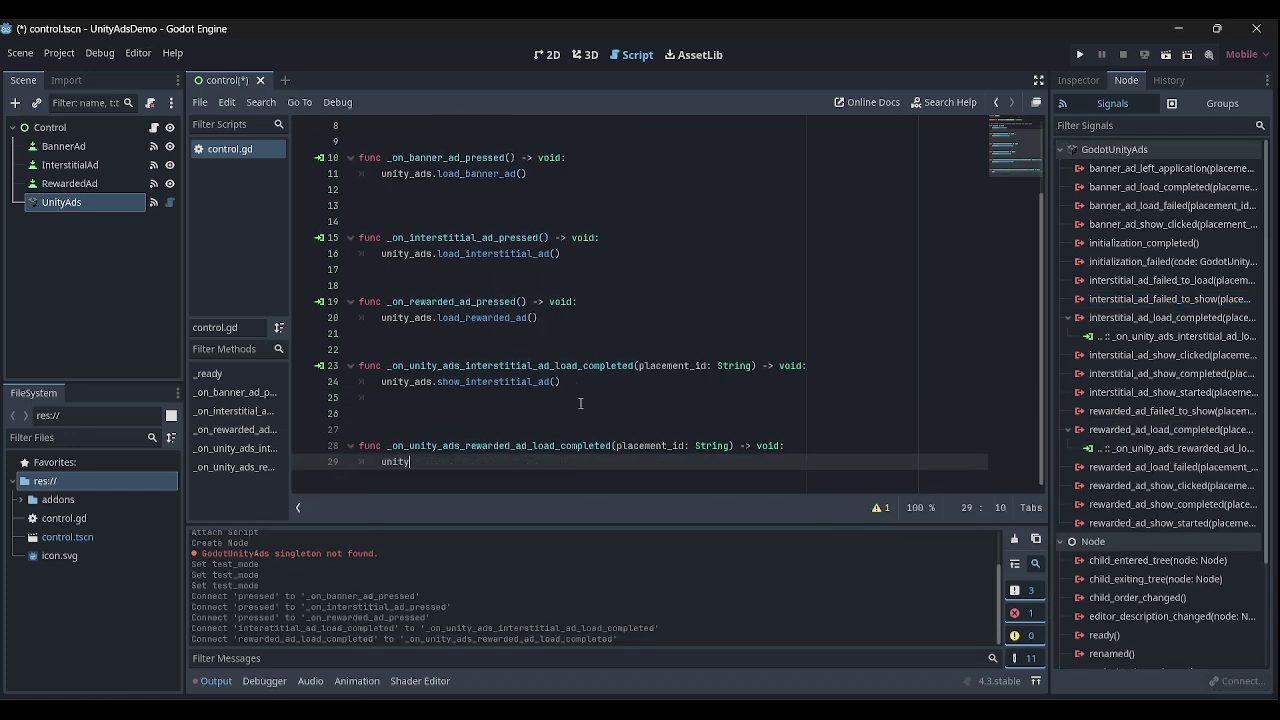
pyautogui.press('Return')
pyautogui.write('.')
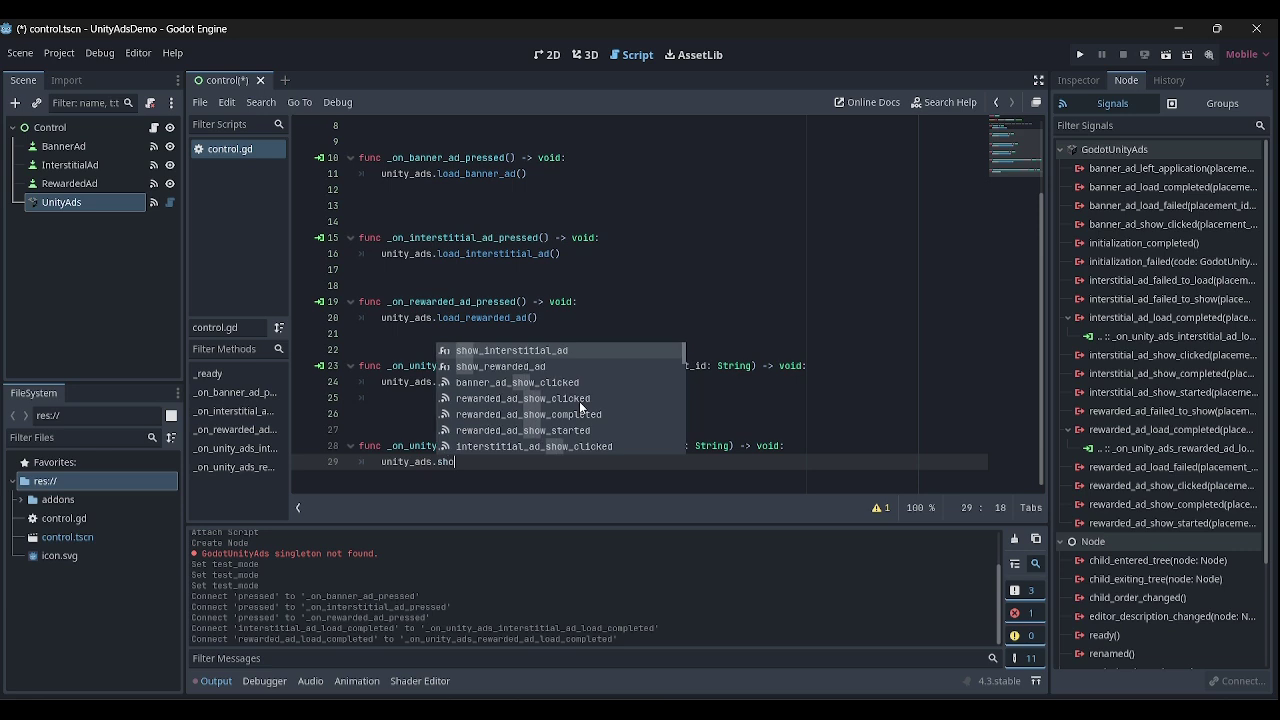
pyautogui.write('sho')
pyautogui.press('Return')
pyautogui.hotkey('ctrl', 's')
pyautogui.scroll(3, 580, 401)
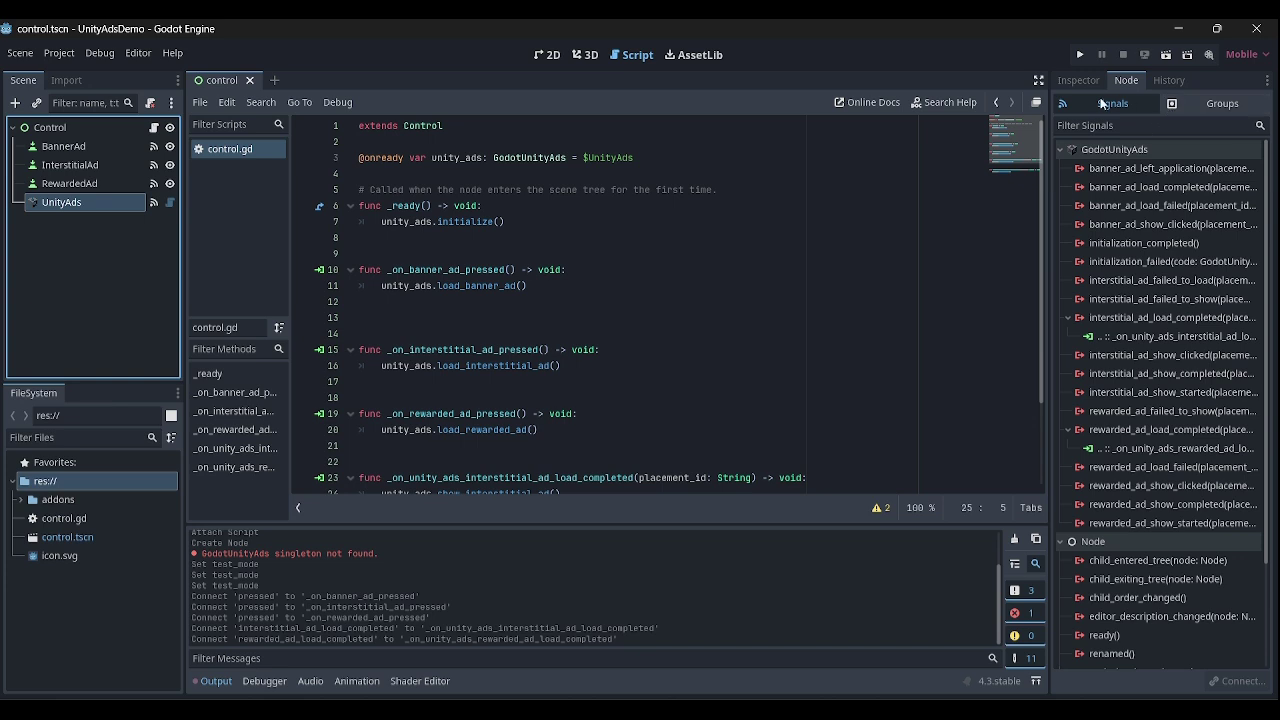
# Review UnityAds' Unity Game ID (14851) and Interstitial ID in the Inspector, then save.
pyautogui.click(1078, 80)
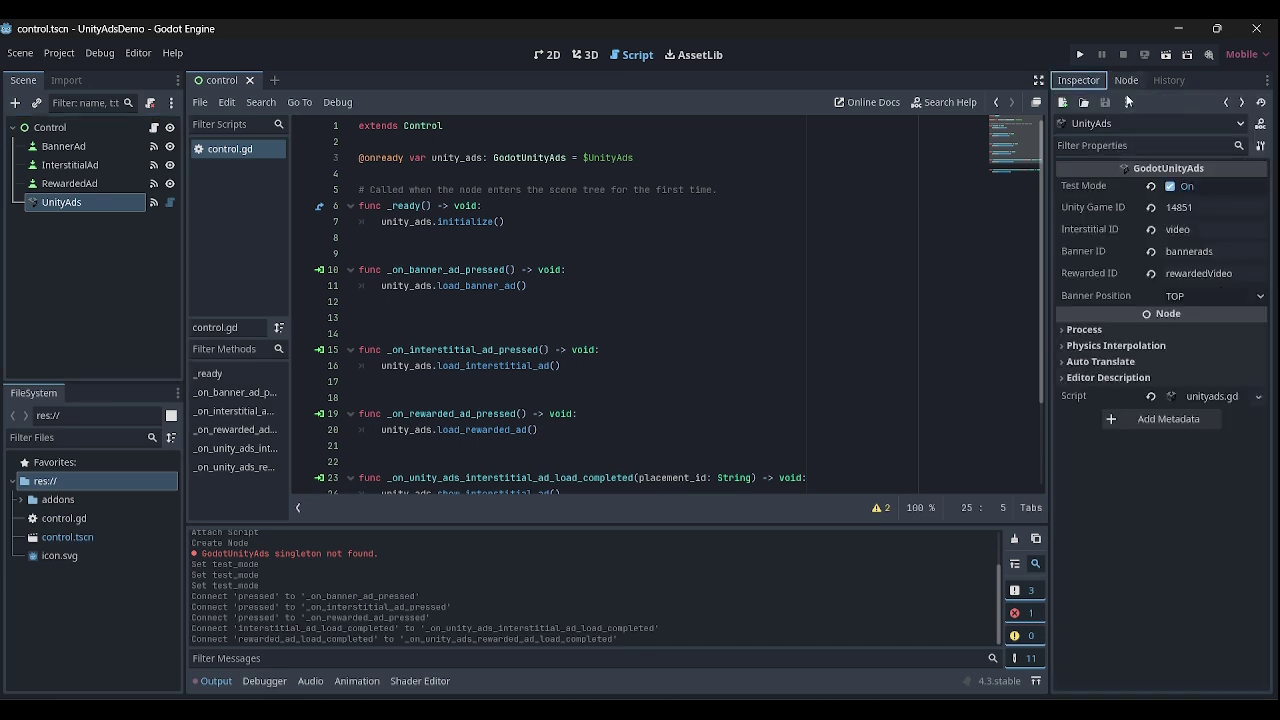
pyautogui.click(1184, 208)
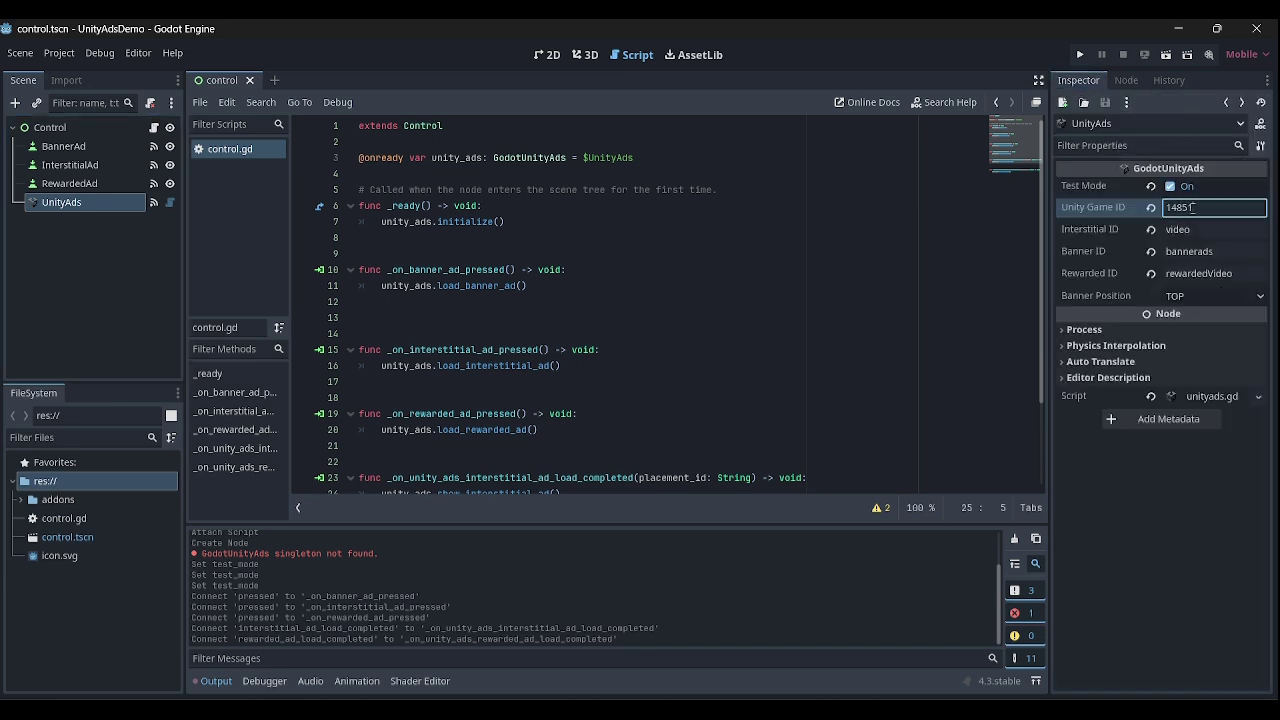
pyautogui.click(1188, 228)
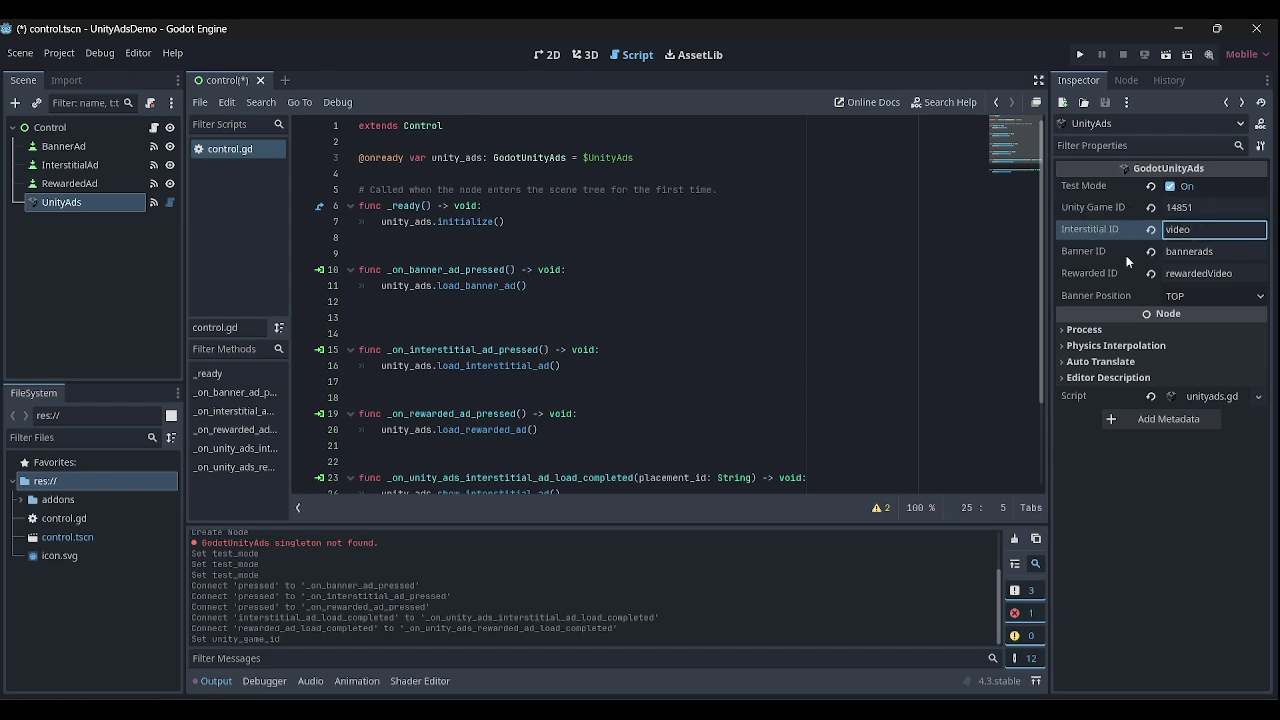
pyautogui.click(706, 336)
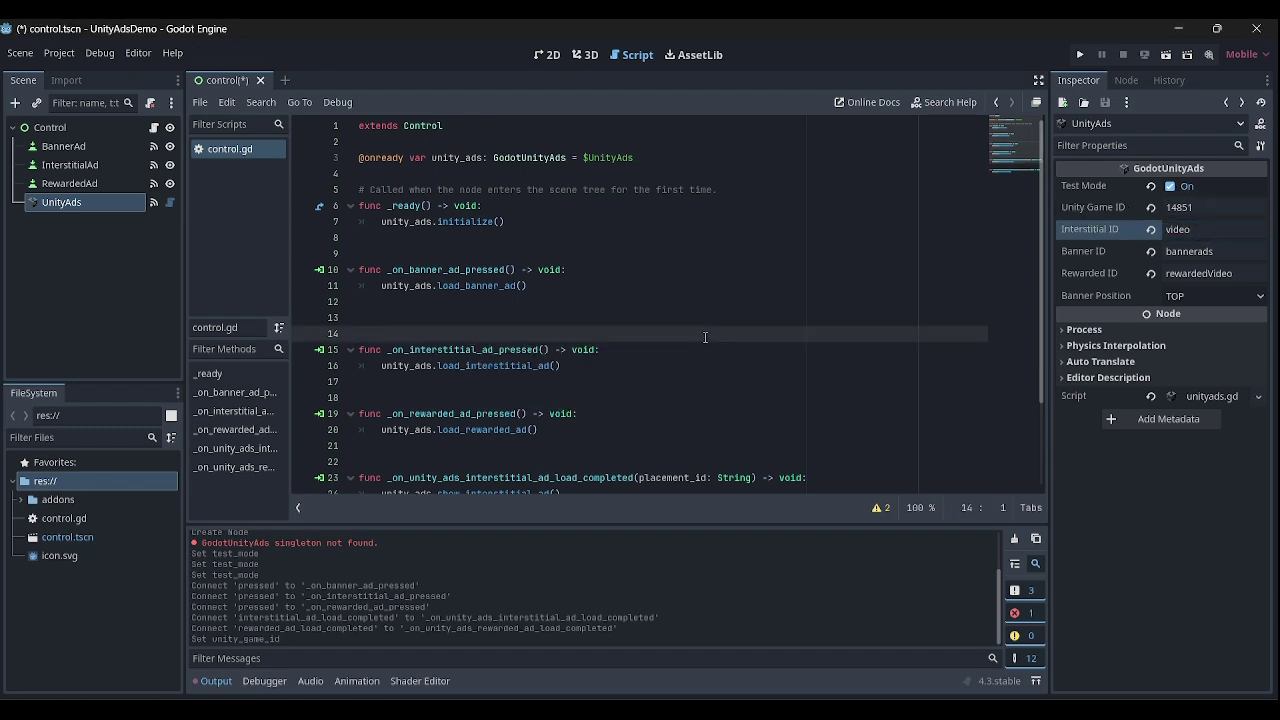
pyautogui.hotkey('ctrl', 's')
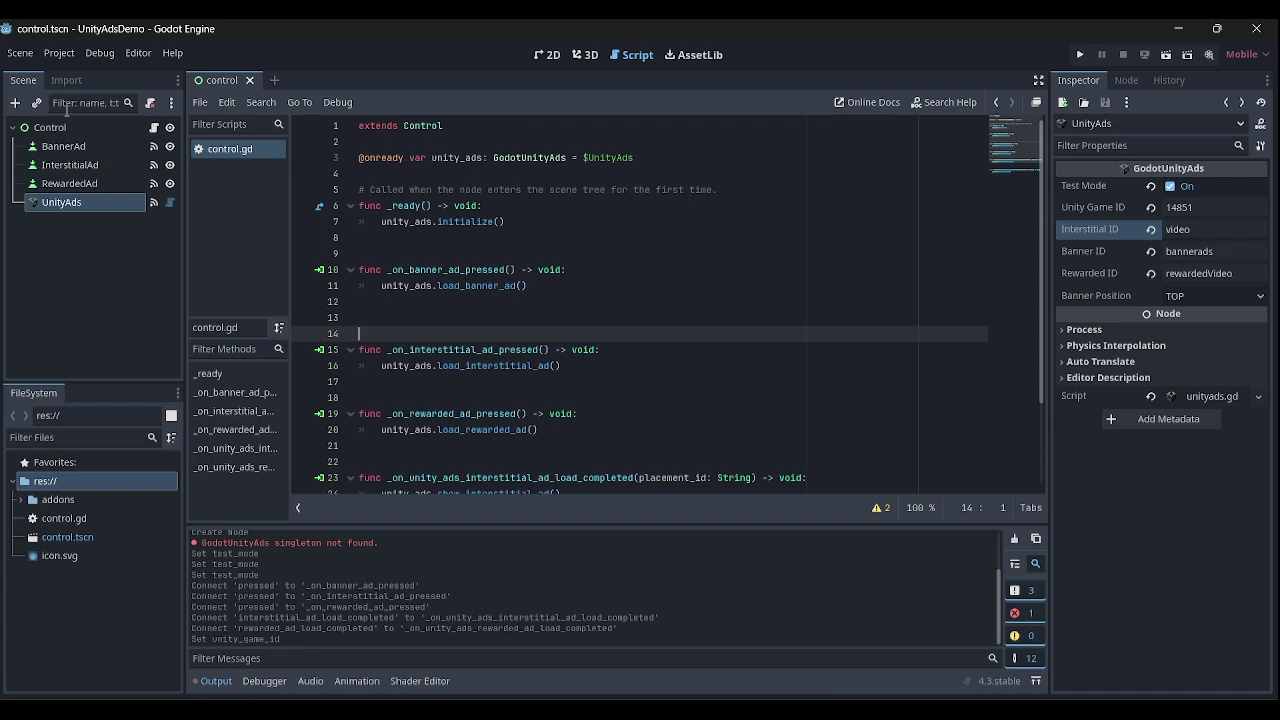
# Add an Android export preset named 'Unity Ad test' and apply the texture import fix.
pyautogui.click(55, 54)
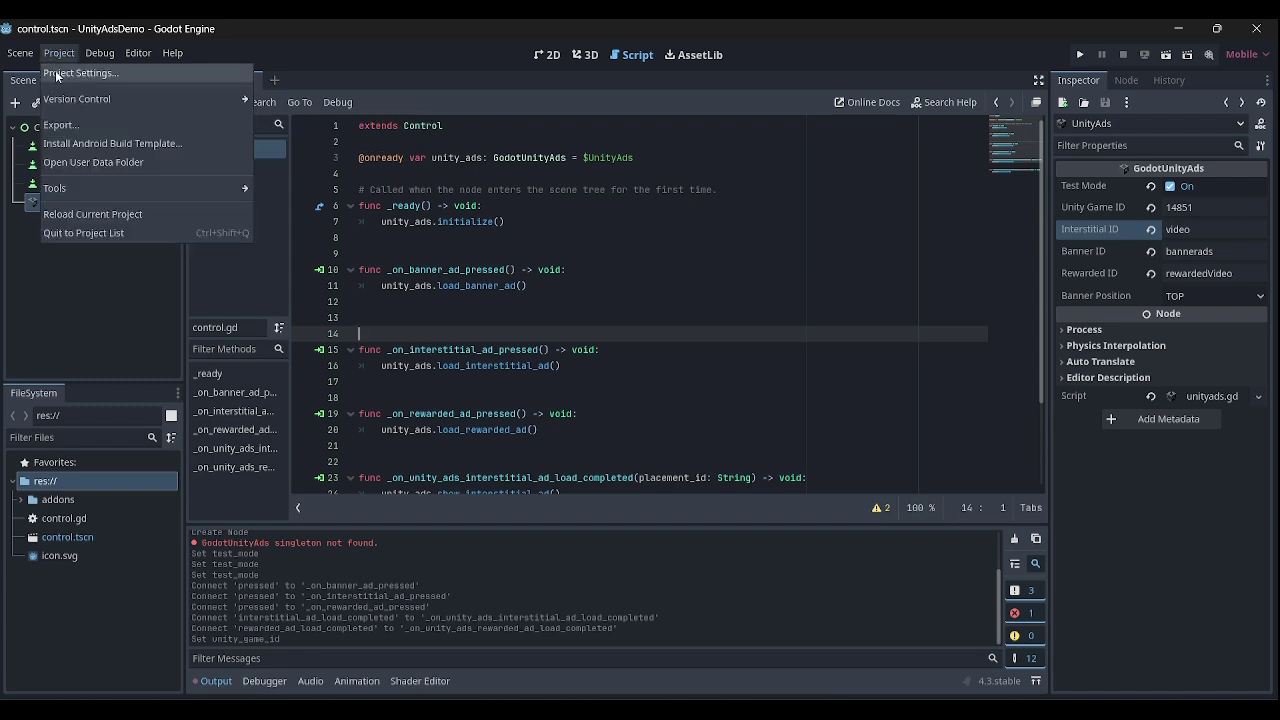
pyautogui.click(75, 123)
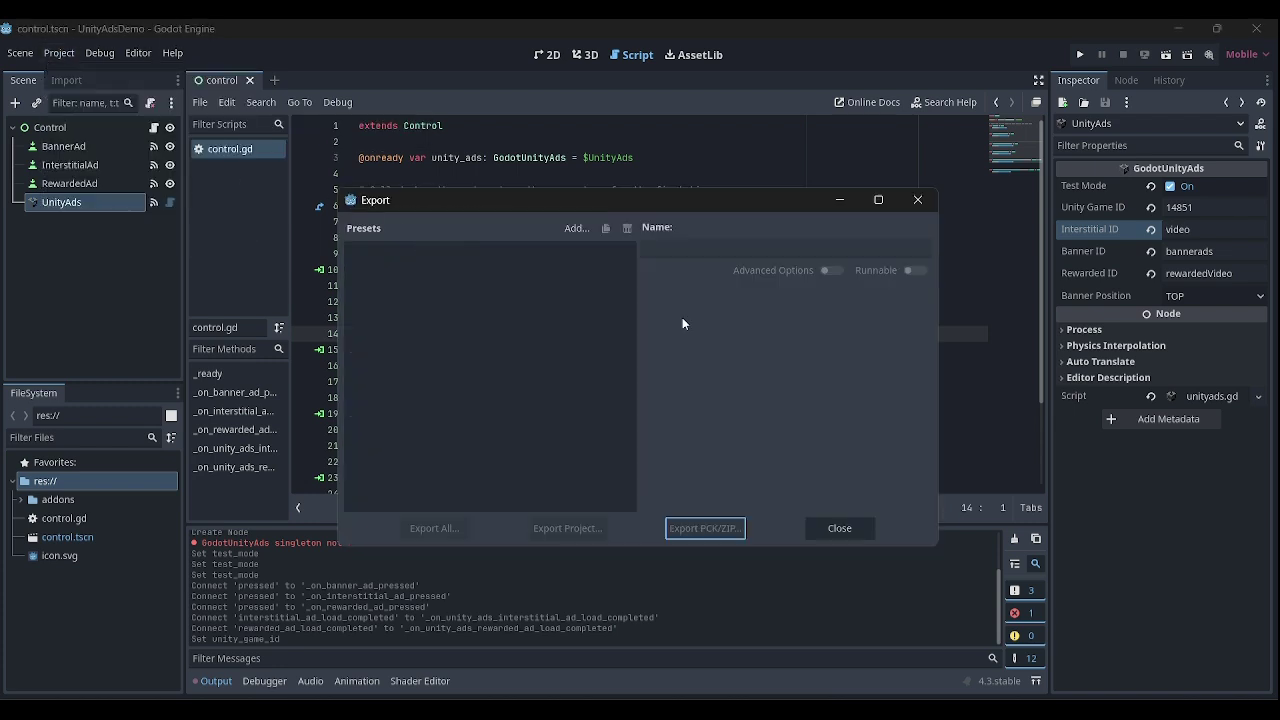
pyautogui.click(576, 228)
pyautogui.click(610, 252)
pyautogui.doubleClick(755, 251)
pyautogui.write('Unity ')
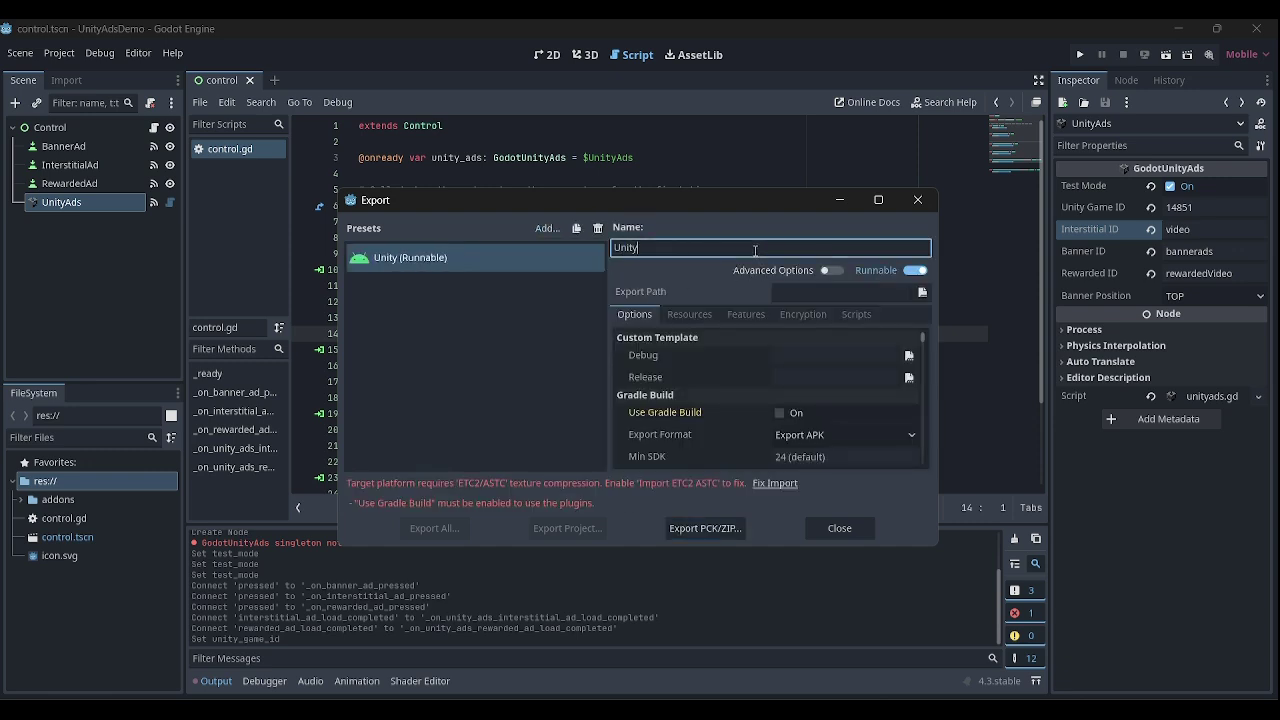
pyautogui.write('Ad test')
pyautogui.click(775, 483)
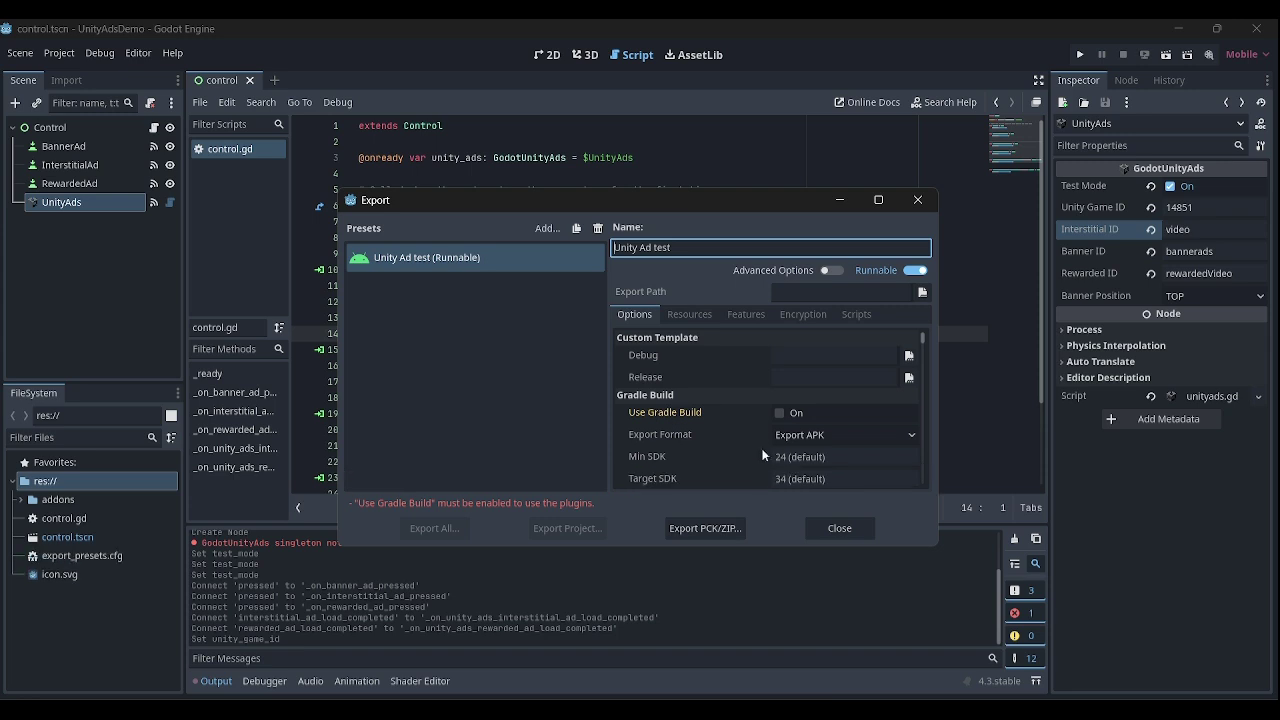
# Enable Use Gradle Build and the Internet permission for the preset.
pyautogui.scroll(-2, 751, 419)
pyautogui.scroll(2, 780, 396)
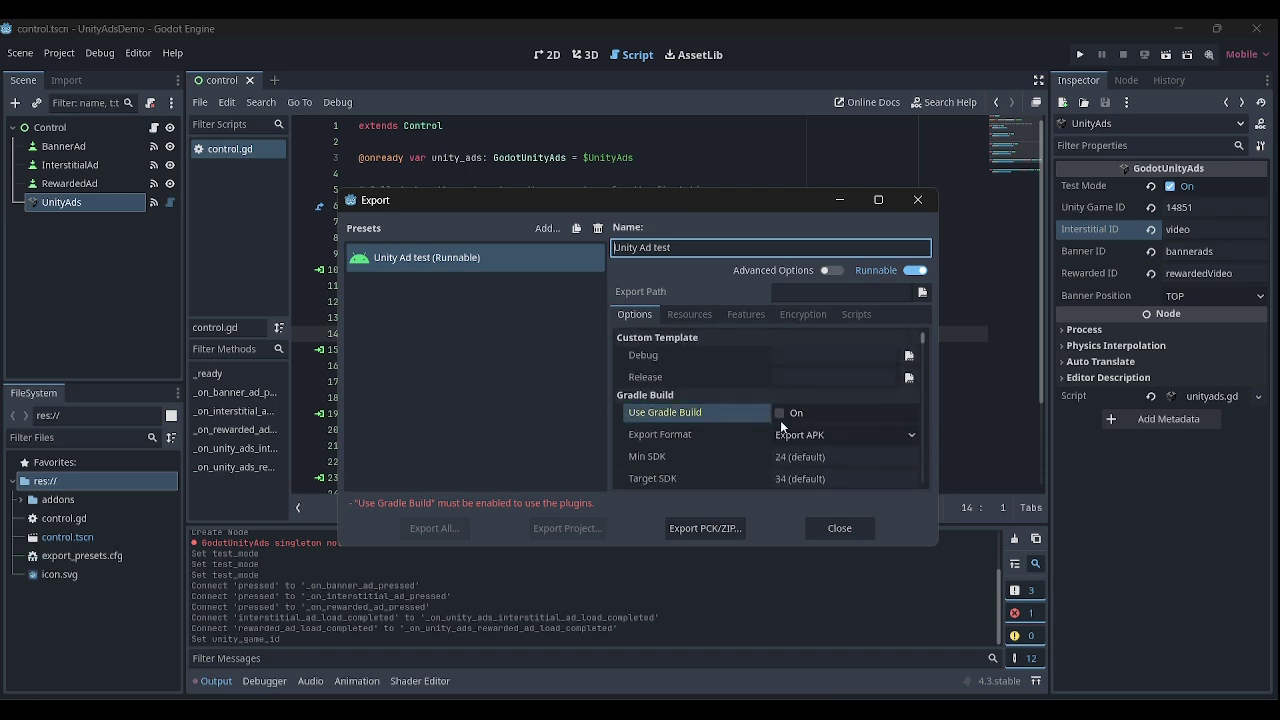
pyautogui.click(779, 413)
pyautogui.scroll(-2, 781, 425)
pyautogui.scroll(-2, 782, 430)
pyautogui.scroll(-2, 775, 437)
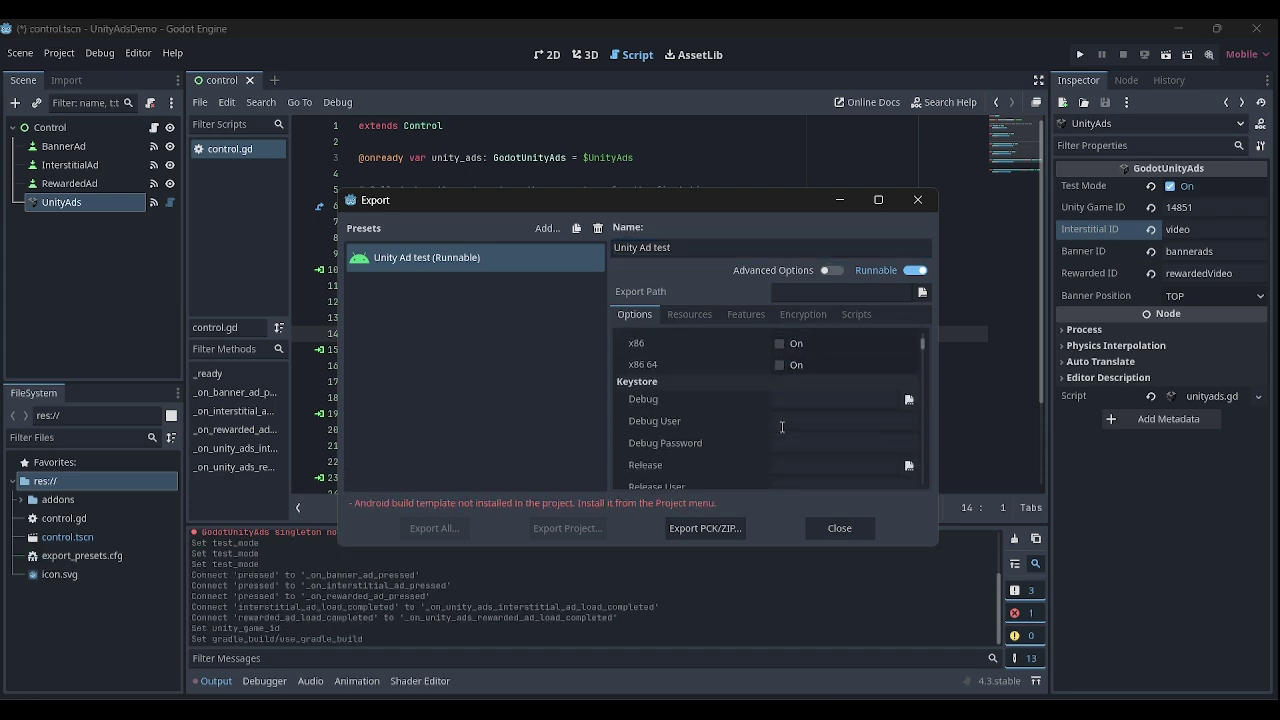
pyautogui.scroll(-2, 765, 441)
pyautogui.scroll(-2, 775, 455)
pyautogui.scroll(-3, 779, 460)
pyautogui.scroll(-3, 779, 450)
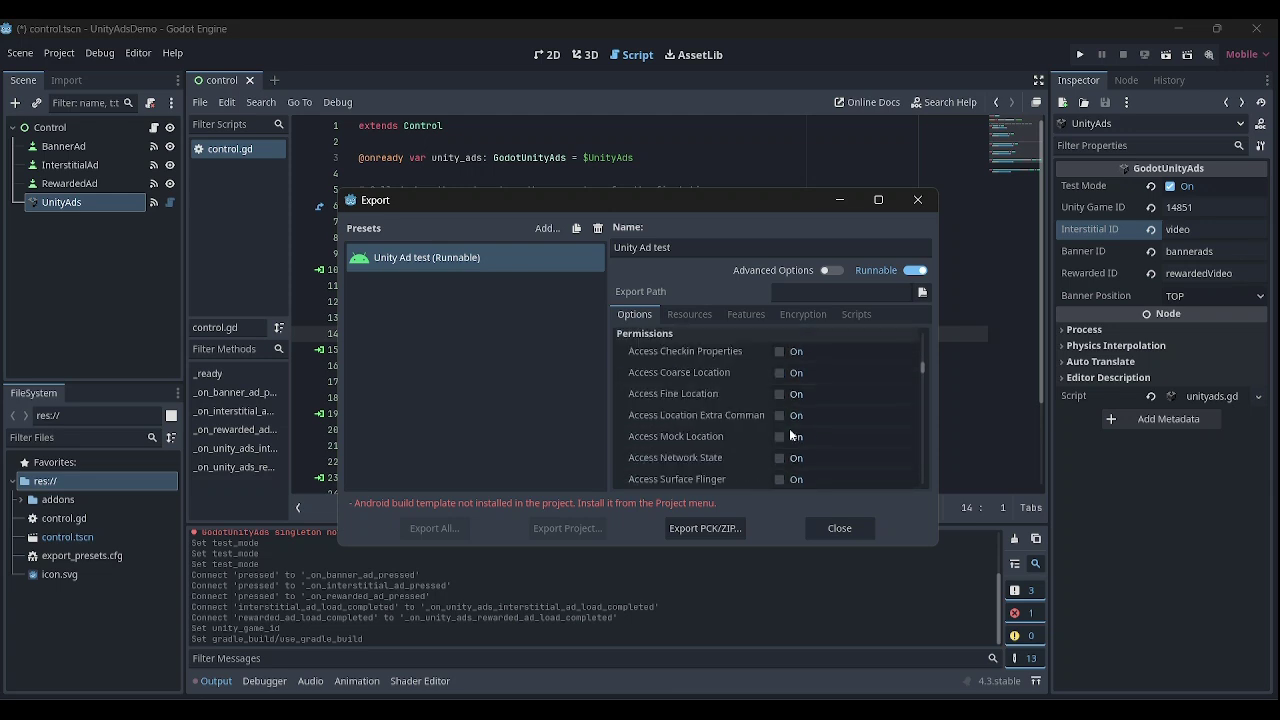
pyautogui.scroll(-3, 779, 440)
pyautogui.scroll(-3, 779, 433)
pyautogui.scroll(-2, 777, 430)
pyautogui.scroll(-4, 775, 426)
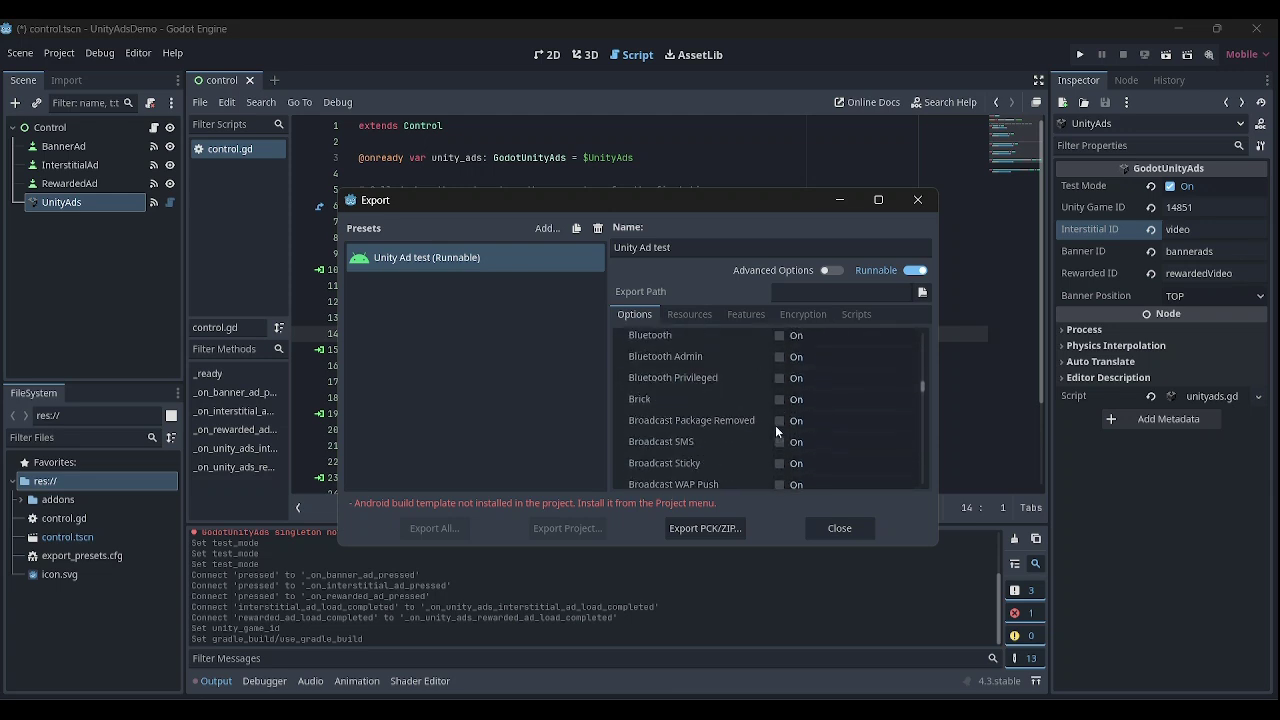
pyautogui.scroll(-2, 775, 425)
pyautogui.scroll(-1, 775, 425)
pyautogui.scroll(-2, 776, 430)
pyautogui.scroll(-2, 776, 430)
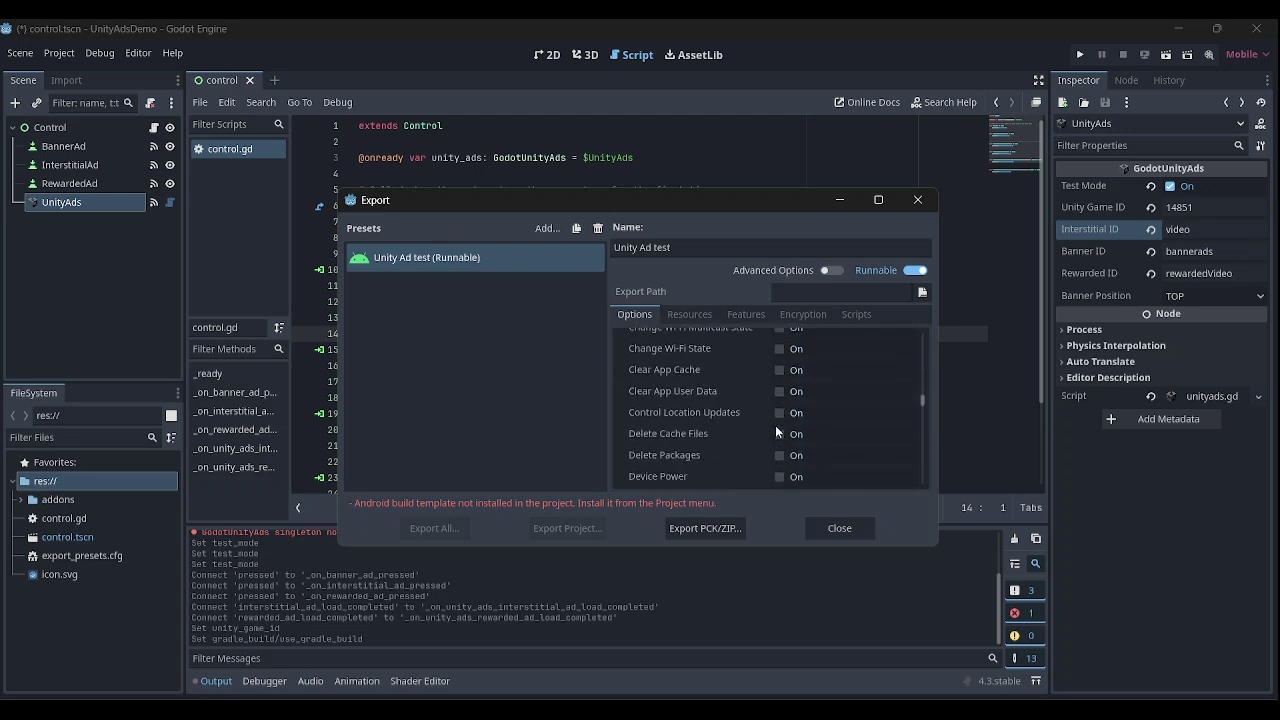
pyautogui.scroll(-2, 776, 430)
pyautogui.scroll(-2, 809, 457)
pyautogui.scroll(-2, 810, 459)
pyautogui.scroll(-2, 819, 459)
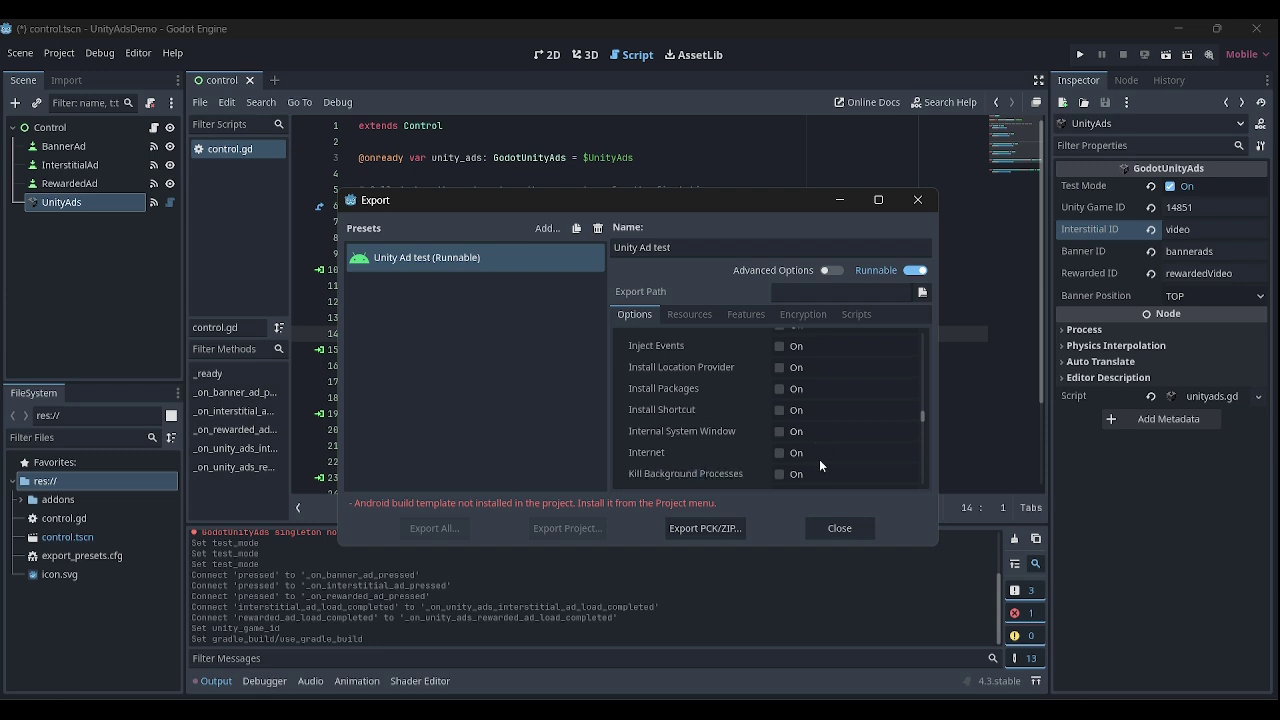
pyautogui.scroll(-2, 819, 459)
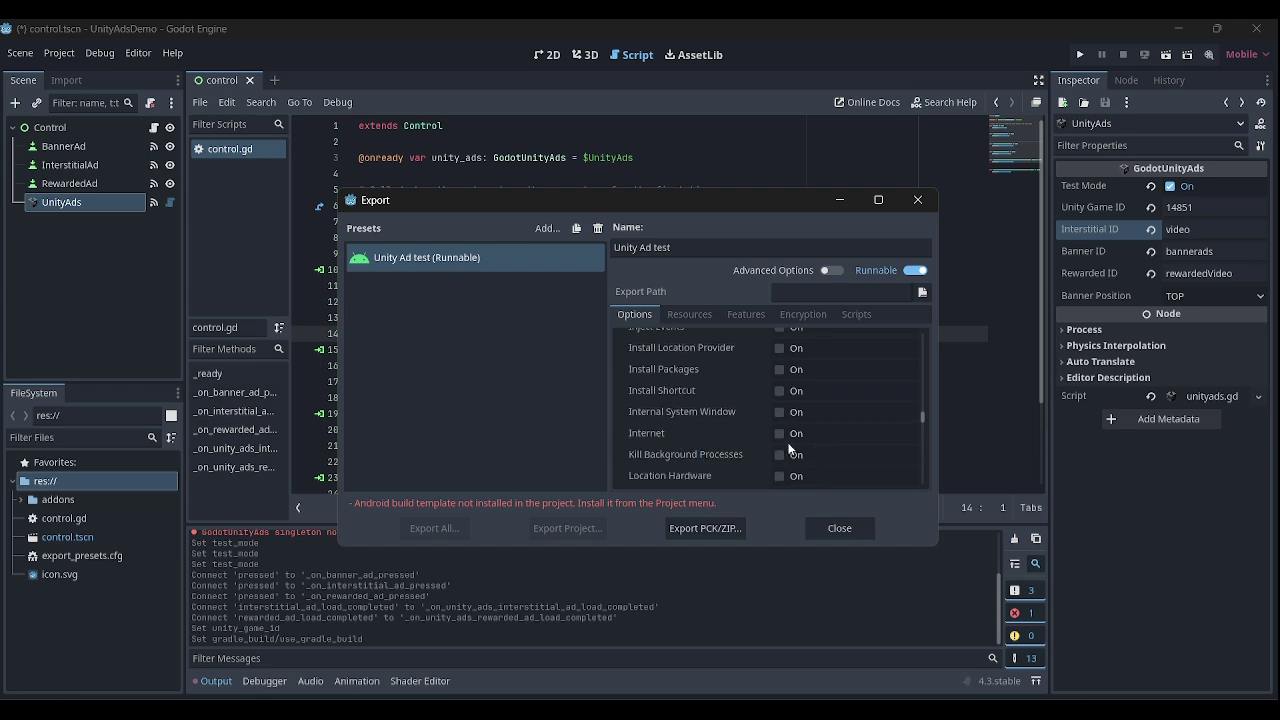
pyautogui.click(781, 434)
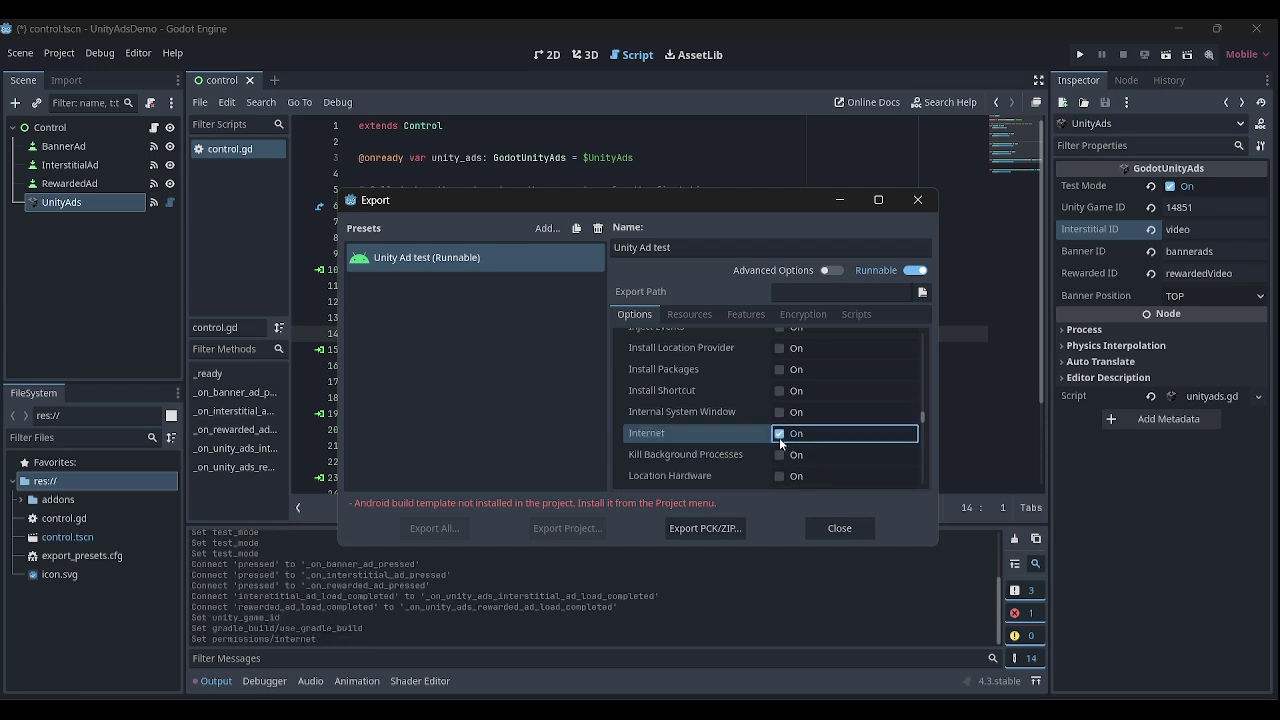
# Install the Android build template into the project and save the scene.
pyautogui.click(851, 529)
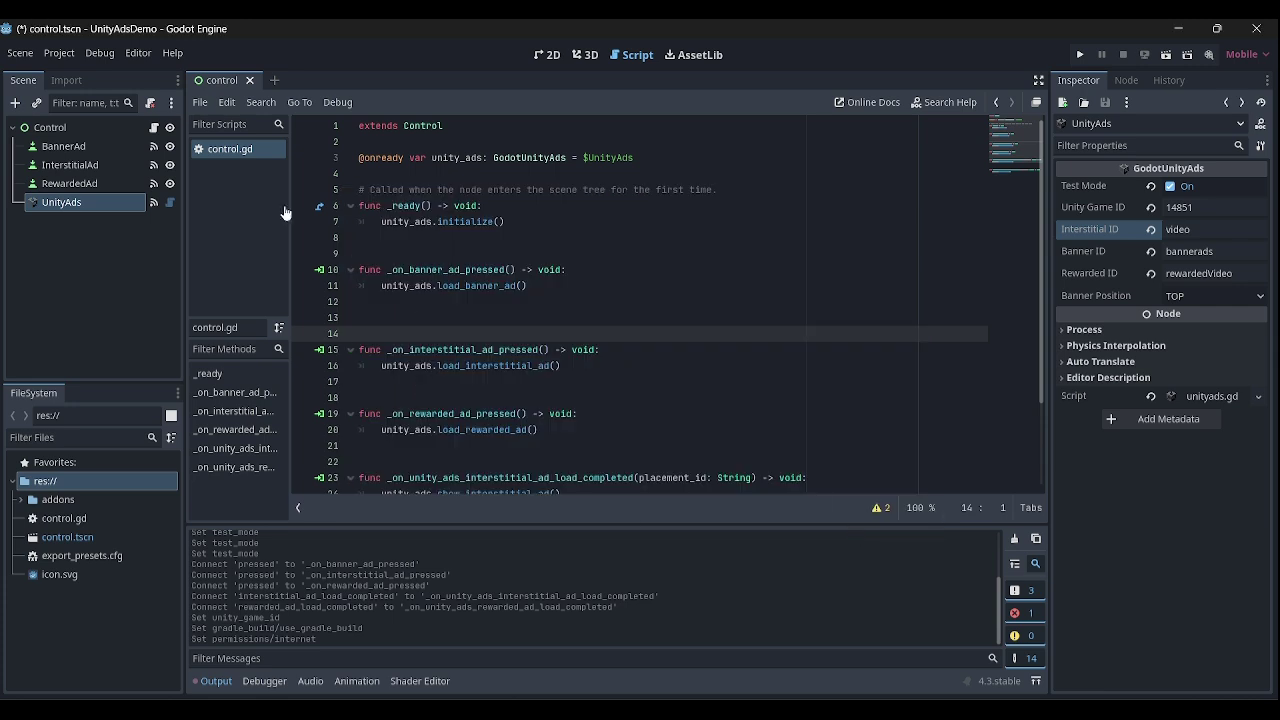
pyautogui.click(63, 52)
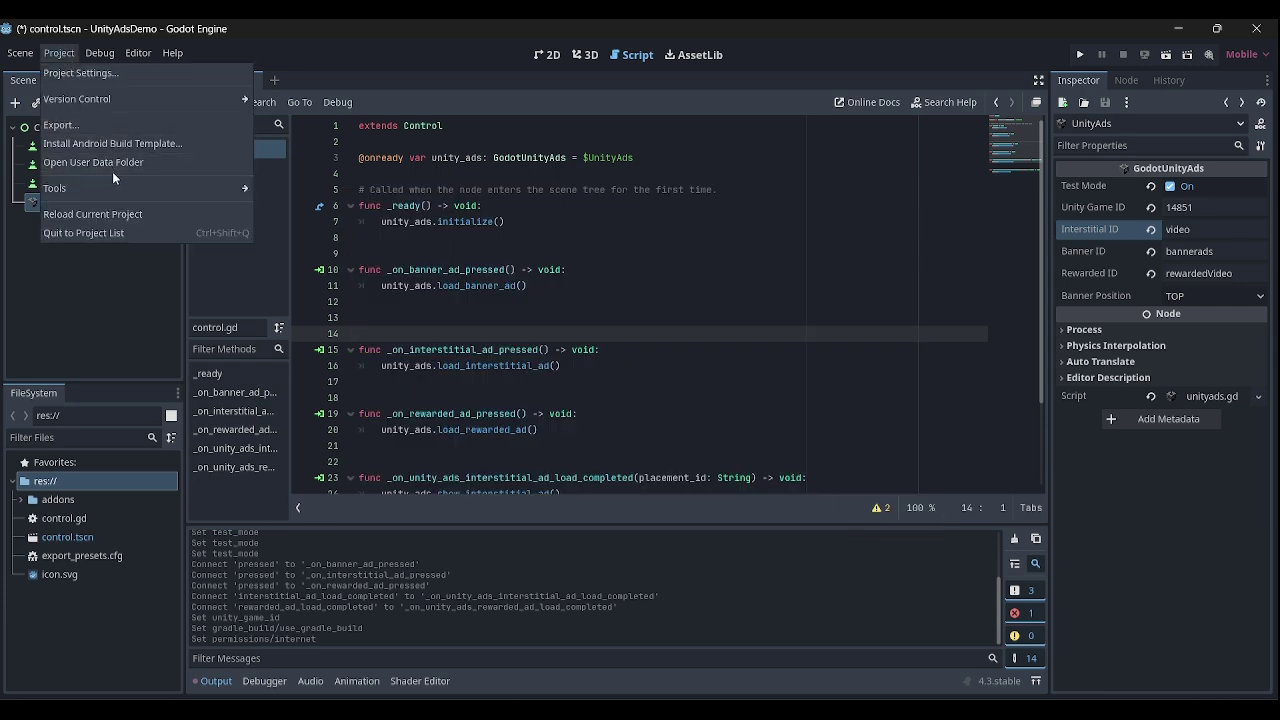
pyautogui.click(107, 145)
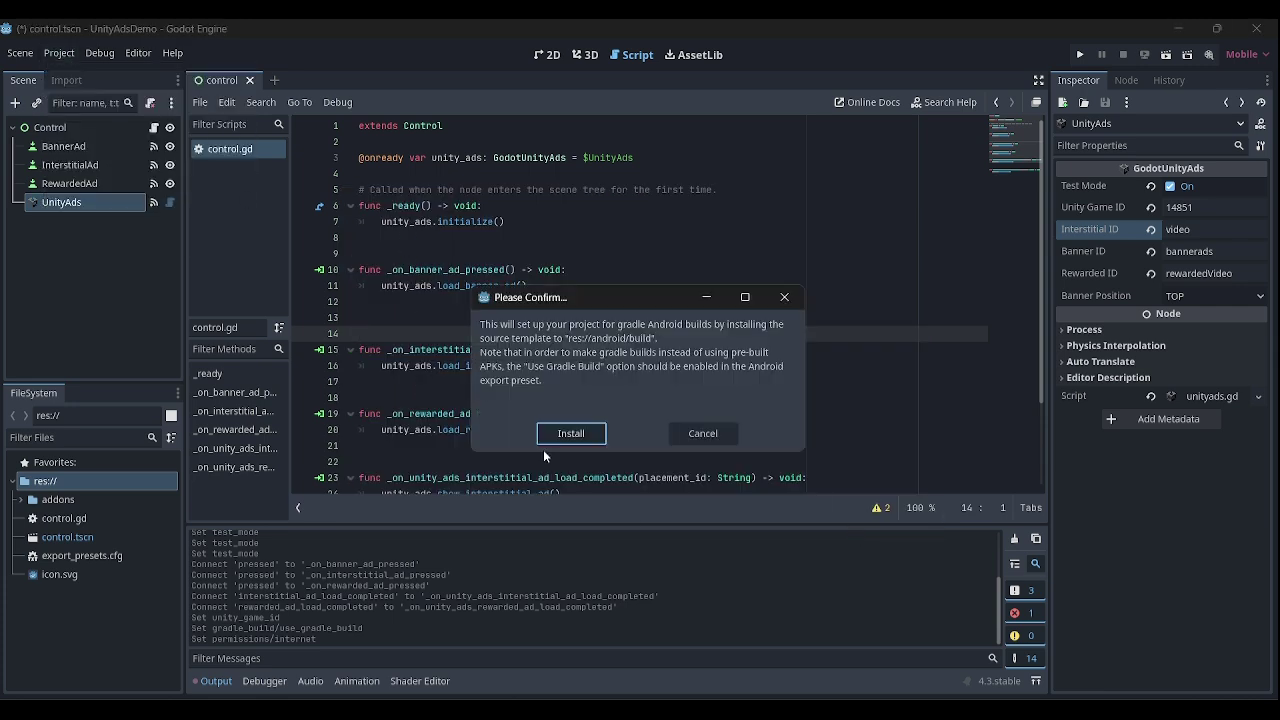
pyautogui.click(567, 440)
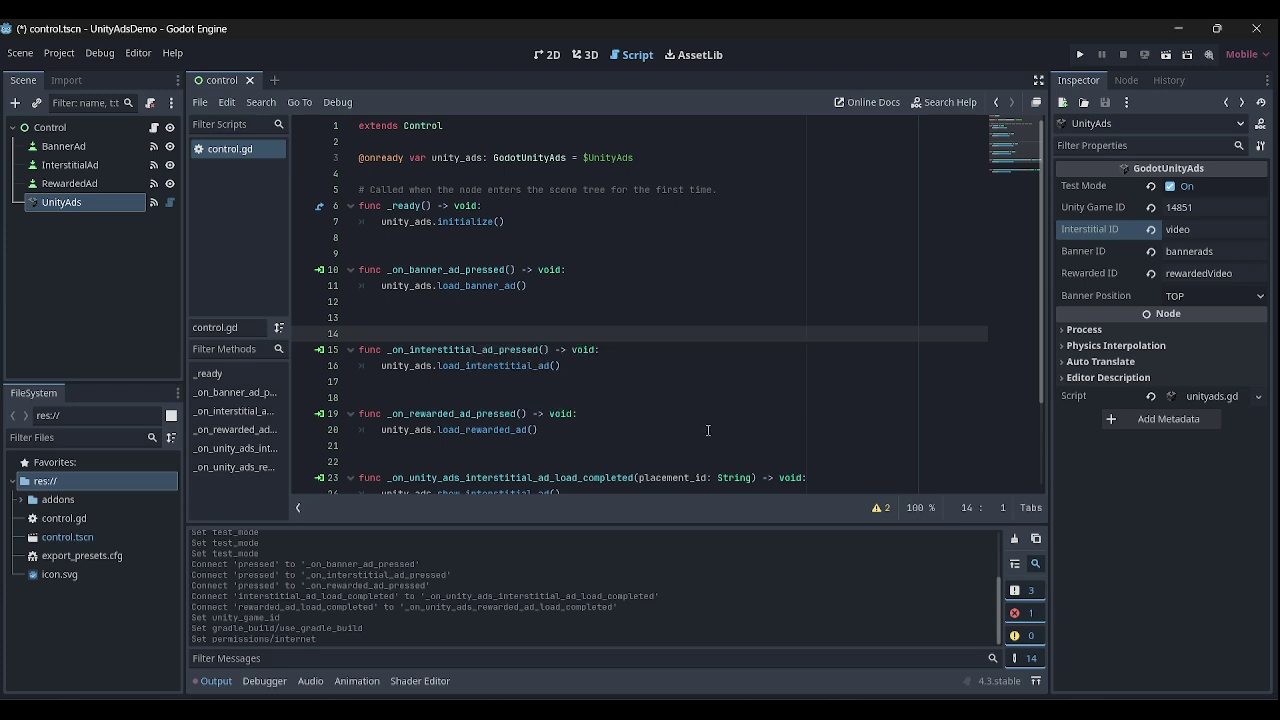
pyautogui.hotkey('ctrl', 's')
pyautogui.click(543, 447)
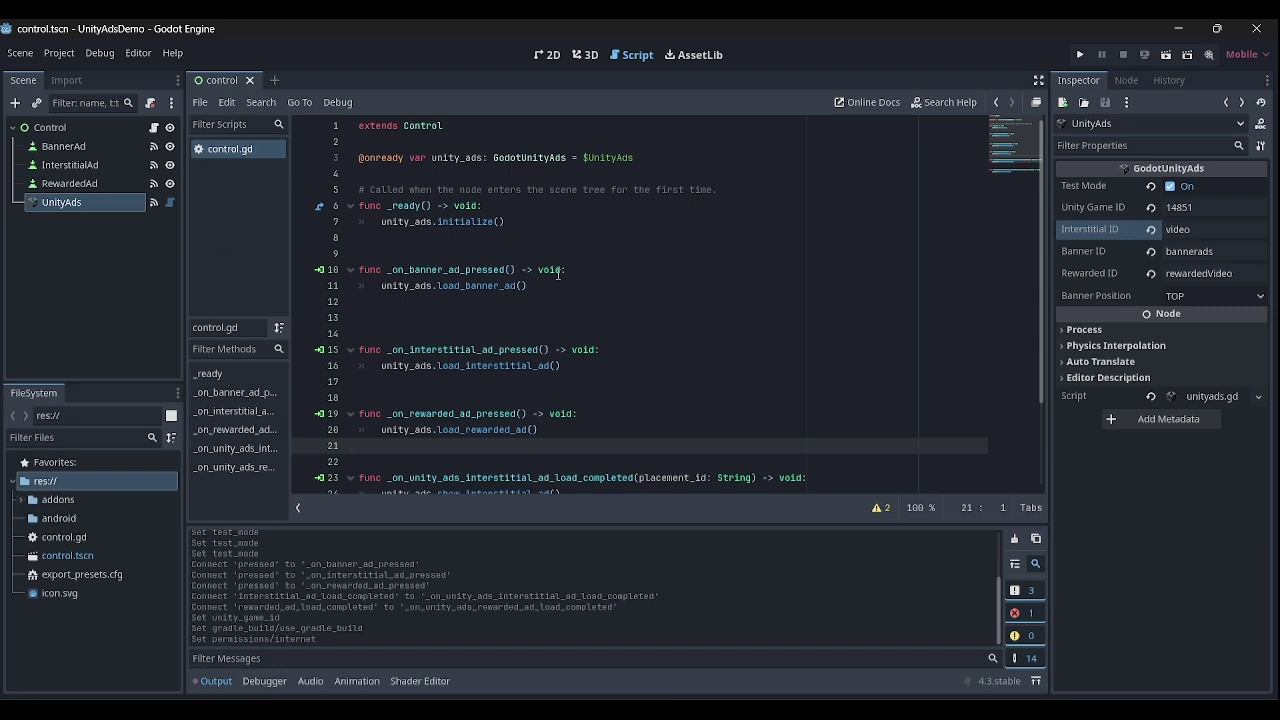
# Remote-deploy the ads demo to the Realme RMX3771 Android phone.
pyautogui.click(750, 252)
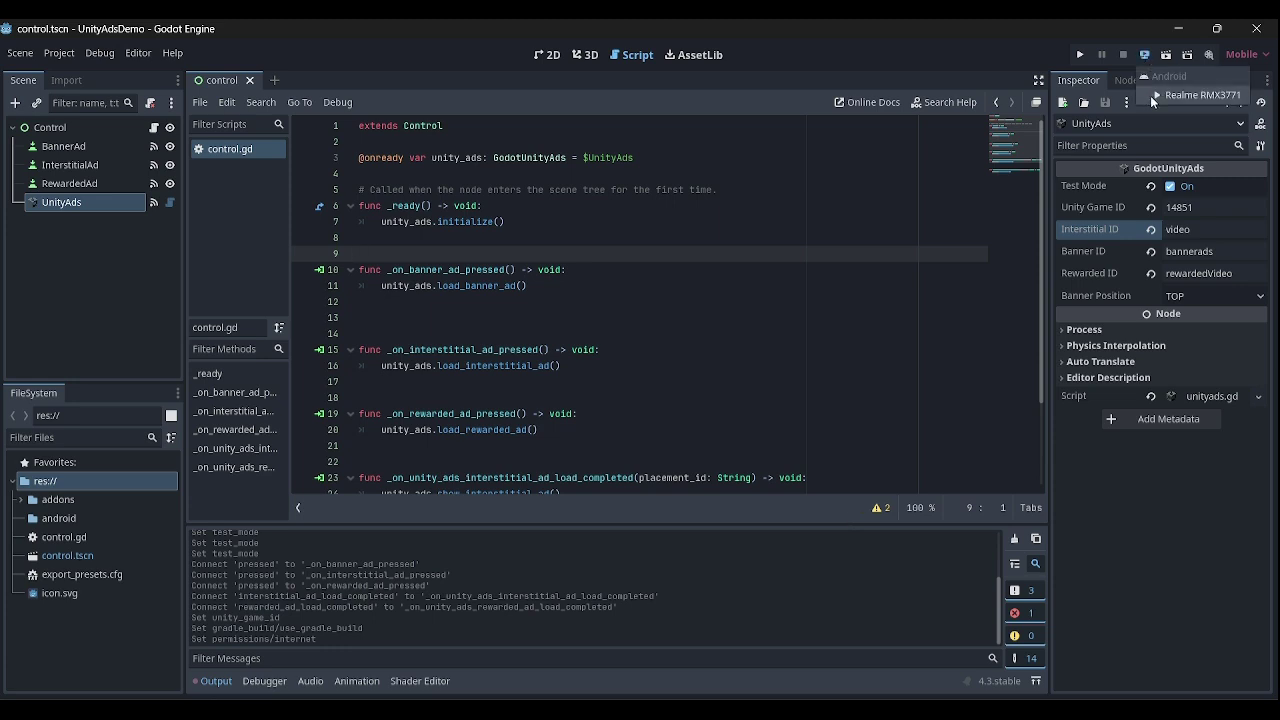
pyautogui.click(1145, 55)
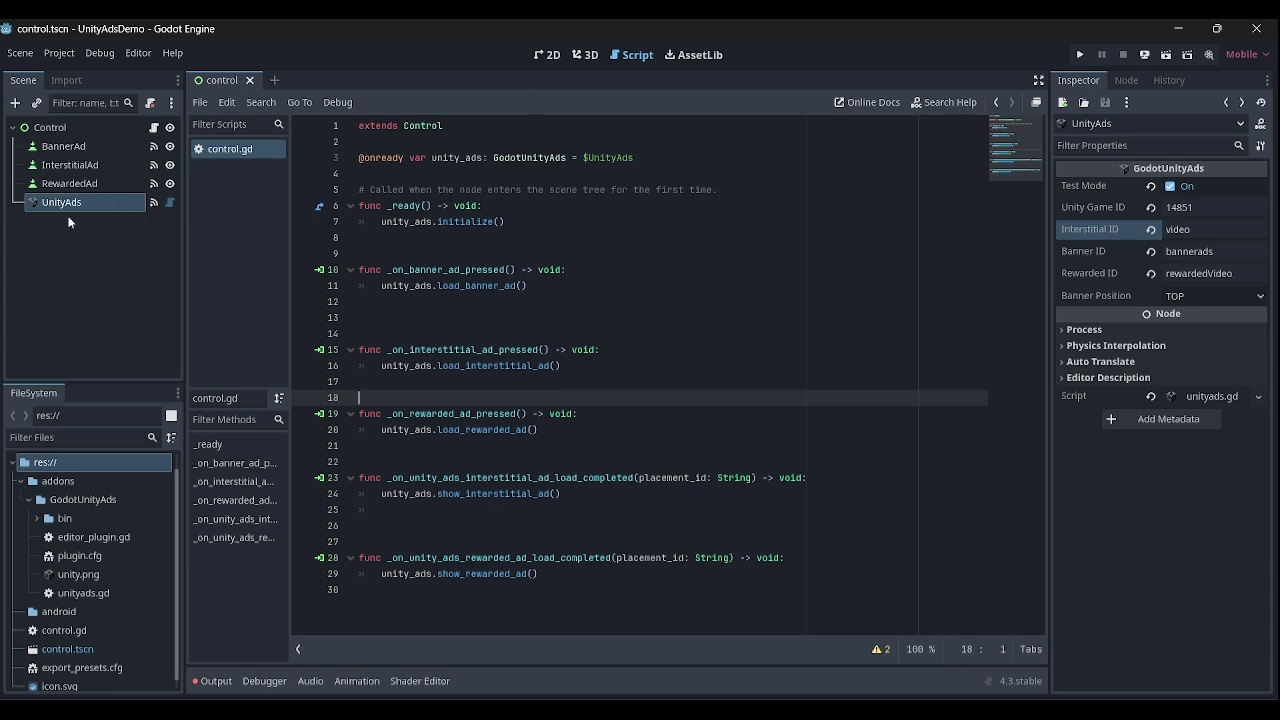
# Expand addons/GodotUnityAds/bin, select its debug folder, then select the project's android folder.
pyautogui.click(53, 206)
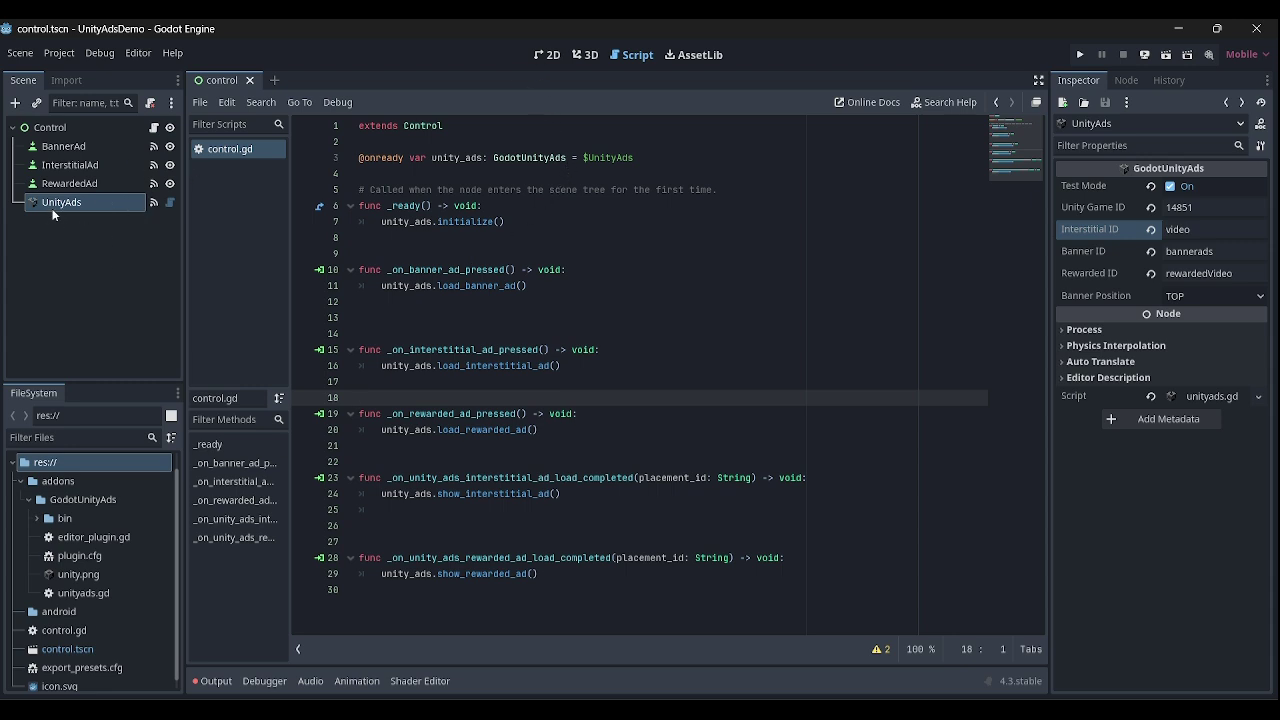
pyautogui.click(35, 519)
pyautogui.click(90, 539)
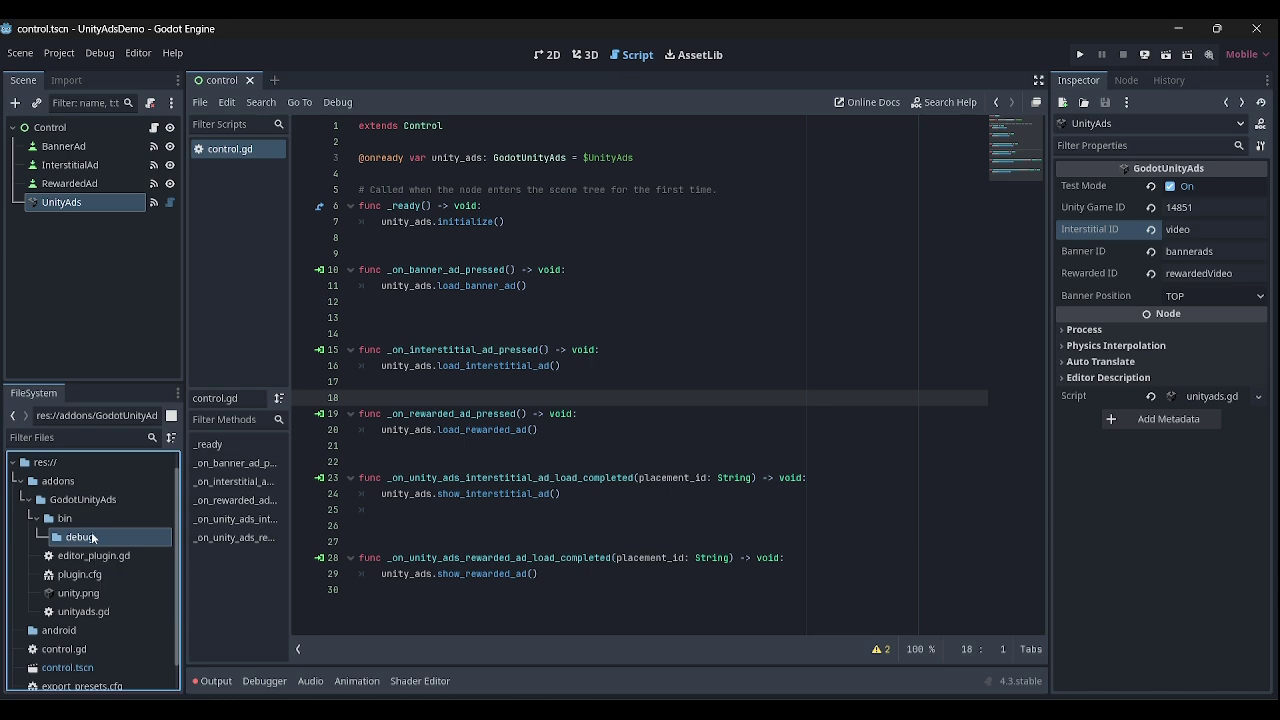
pyautogui.scroll(-1, 52, 600)
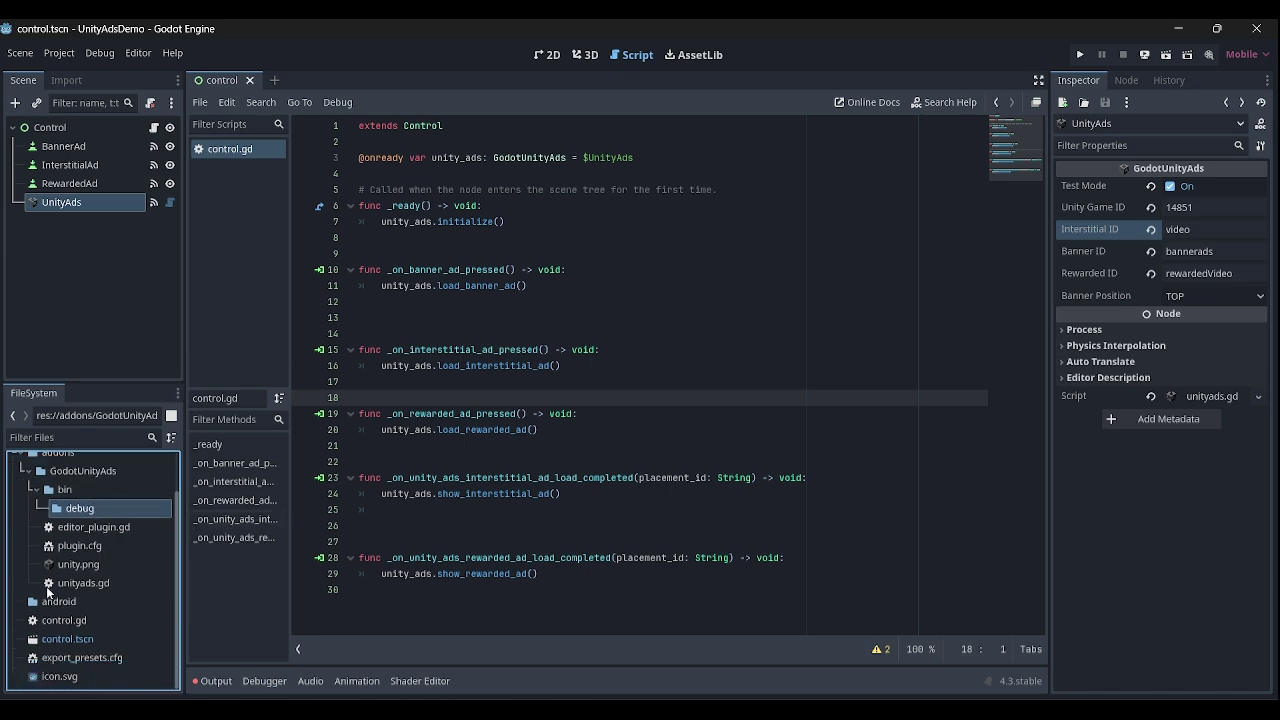
pyautogui.click(56, 604)
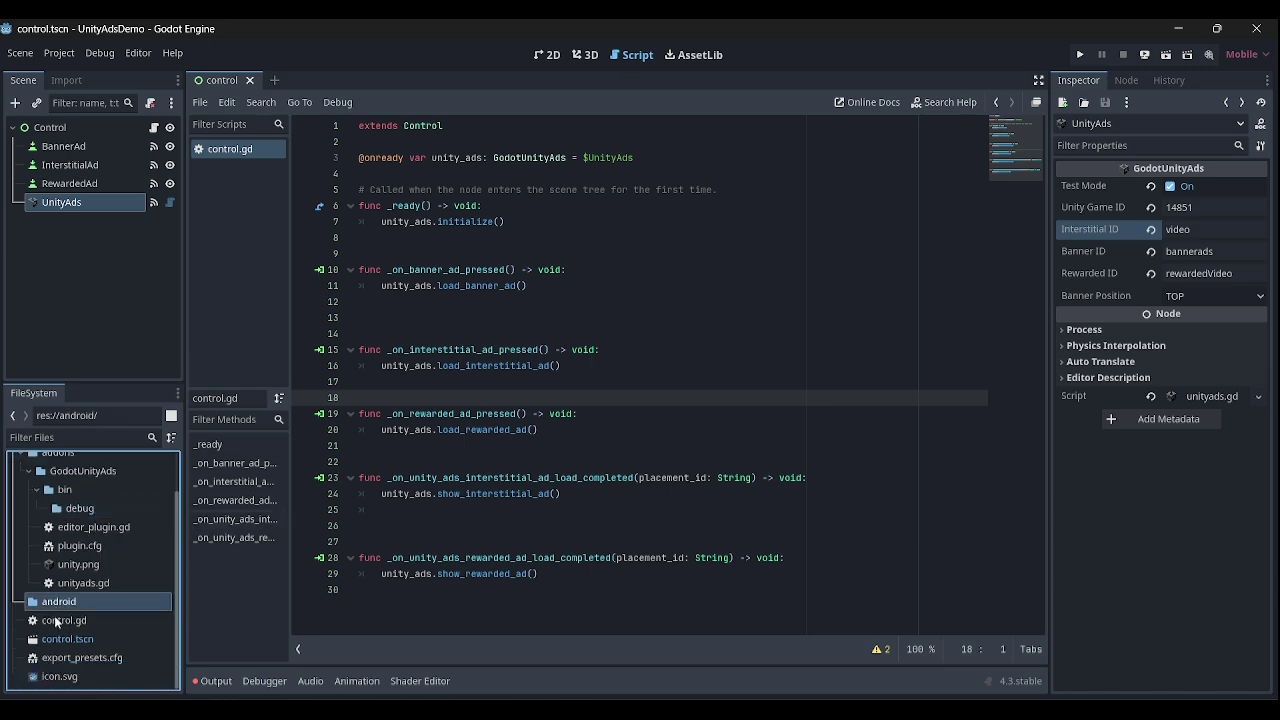
pyautogui.click(768, 690)
# Search 'unity ads android studios' and open the Installing the Unity Ads SDK for Android page.
pyautogui.click(578, 86)
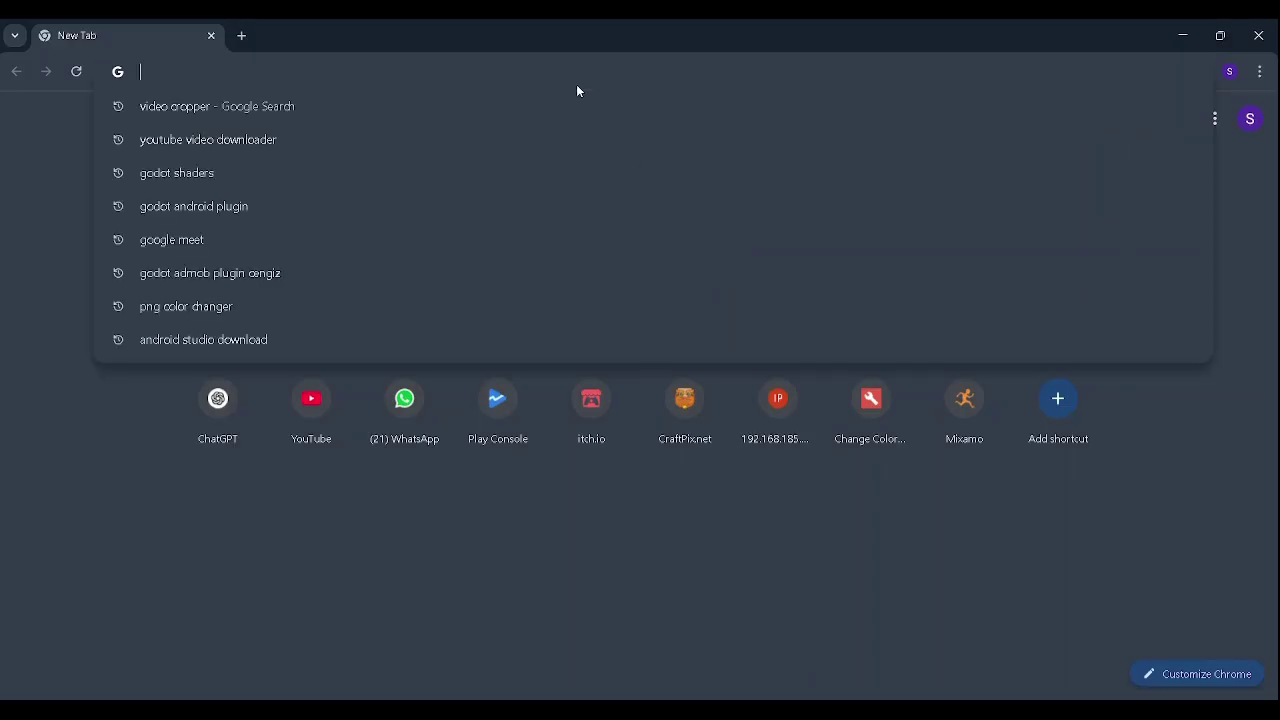
pyautogui.write('uni')
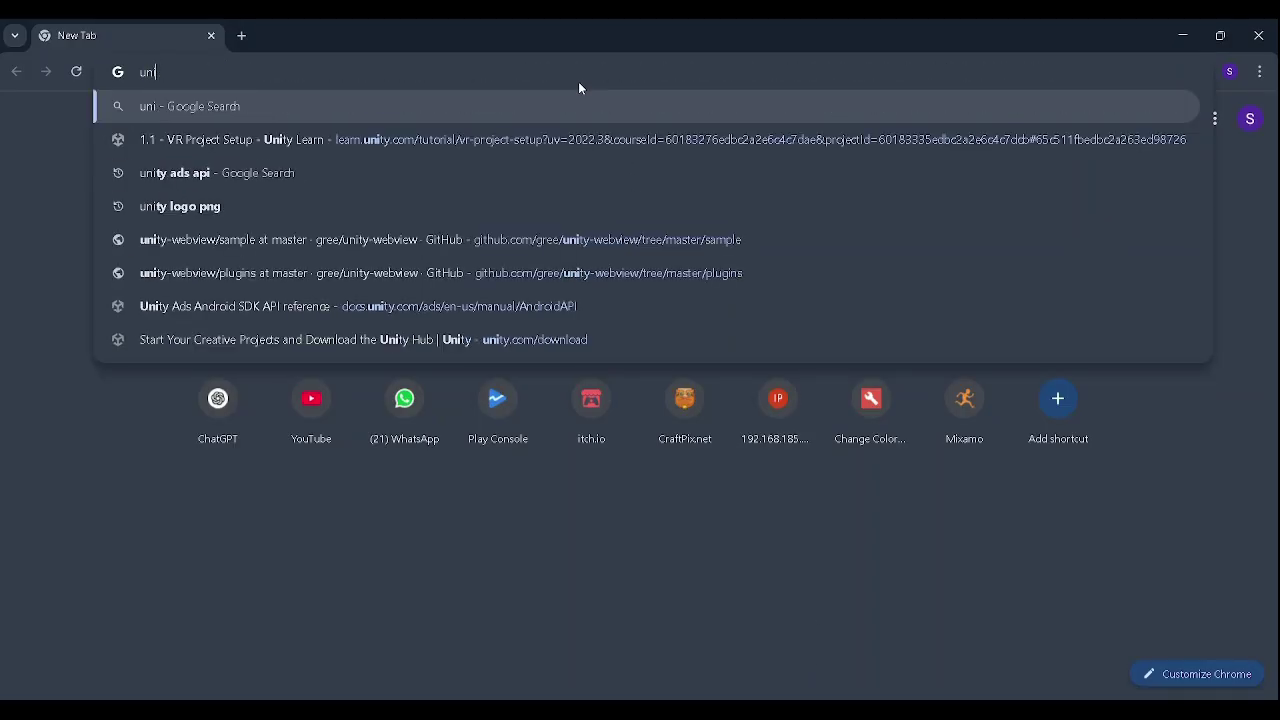
pyautogui.write('ty ads android studio')
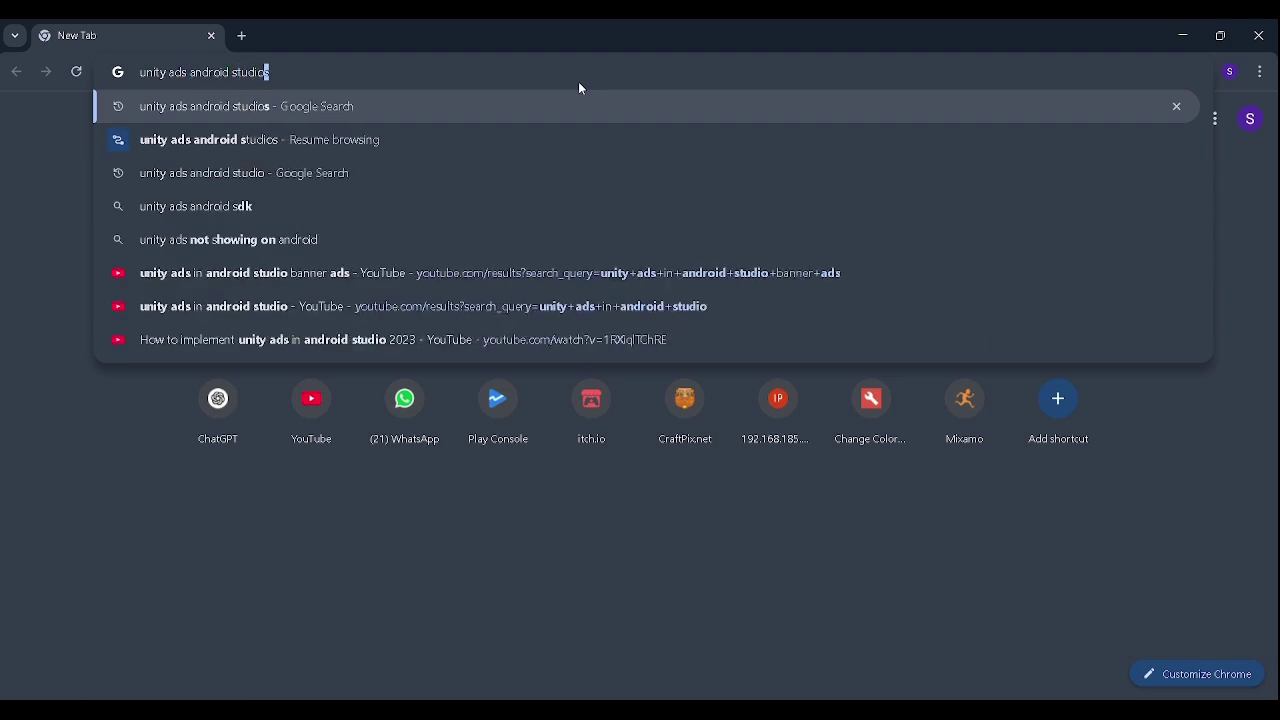
pyautogui.write('s')
pyautogui.press('Return')
pyautogui.click(354, 326)
pyautogui.click(110, 402)
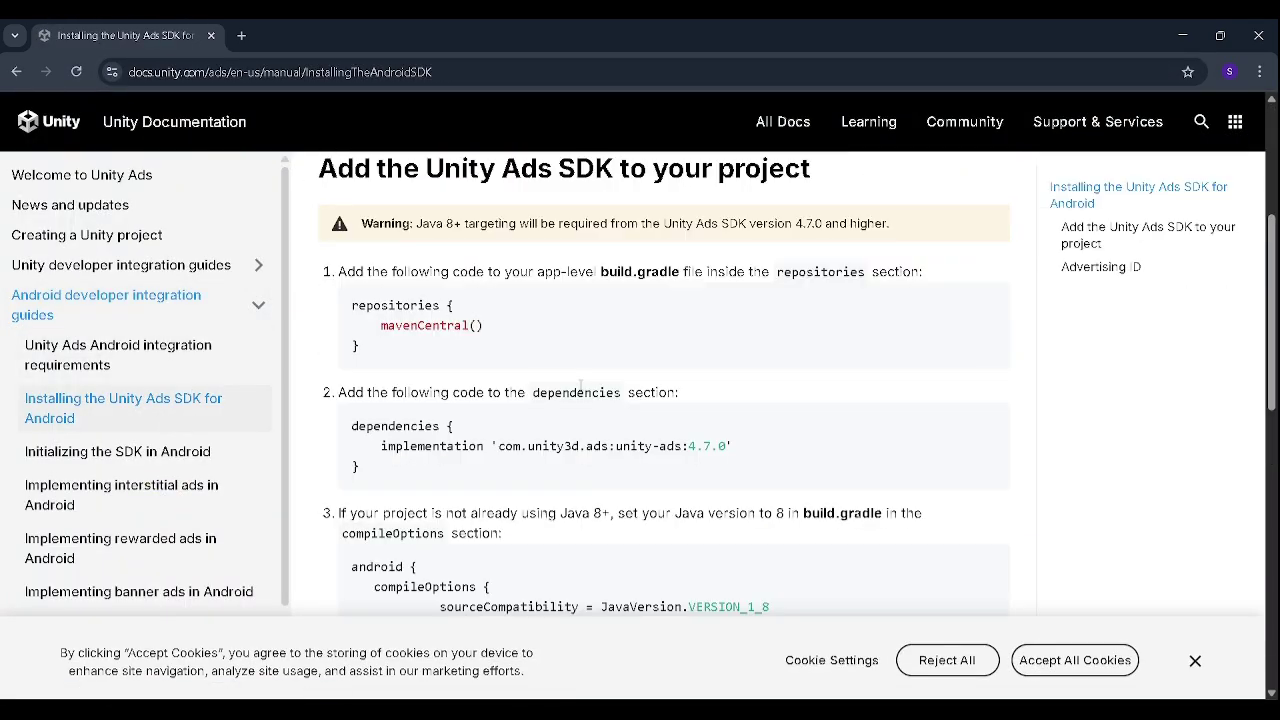
# Copy the implementation 'com.unity3d.ads:unity-ads:4.7.0' dependency line from the guide.
pyautogui.scroll(-4, 580, 385)
pyautogui.scroll(1, 580, 385)
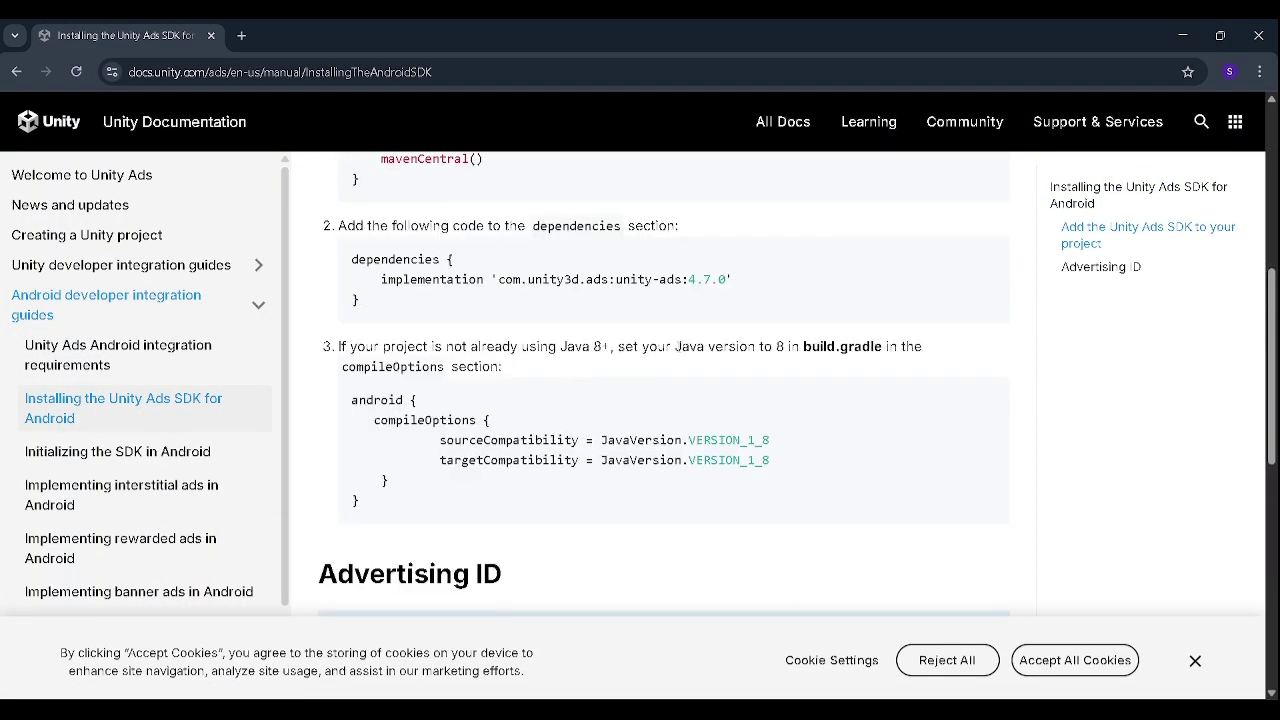
pyautogui.scroll(2, 700, 358)
pyautogui.moveTo(738, 364); pyautogui.dragTo(380, 364)
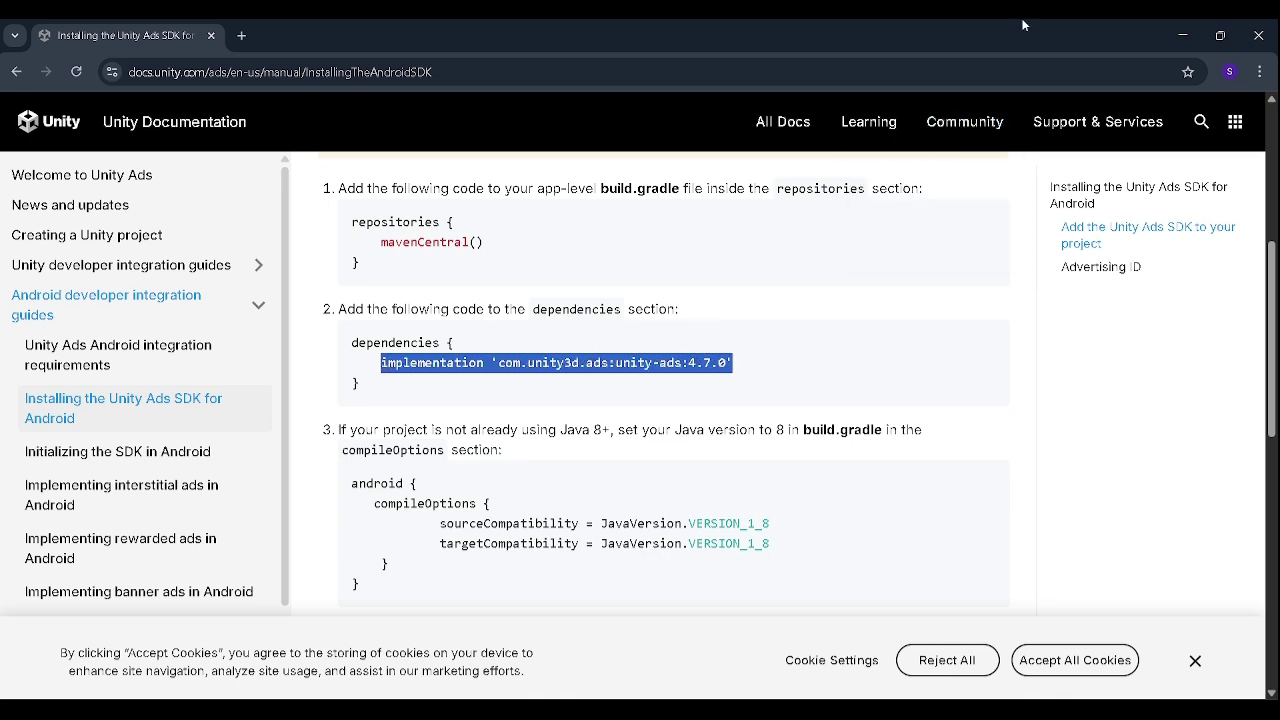
pyautogui.click(1172, 35)
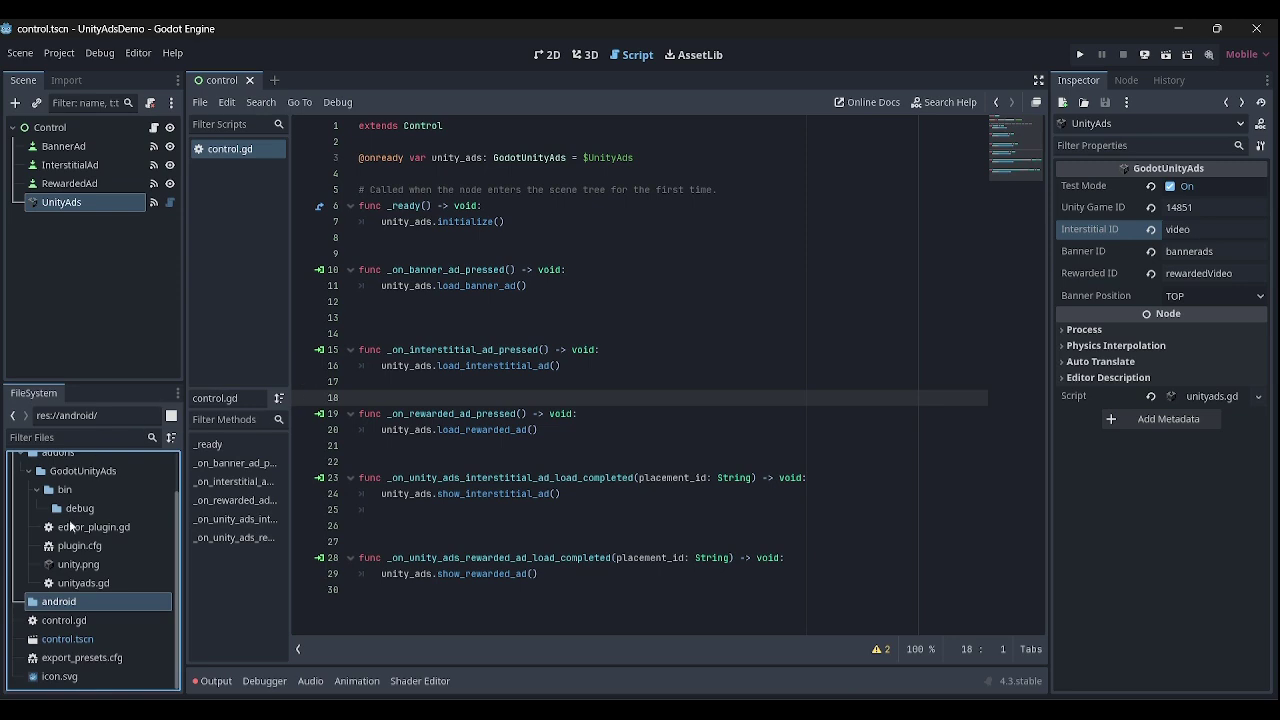
# Open the project's android folder in File Explorer and open build/build.gradle in VS Code.
pyautogui.rightClick(78, 602)
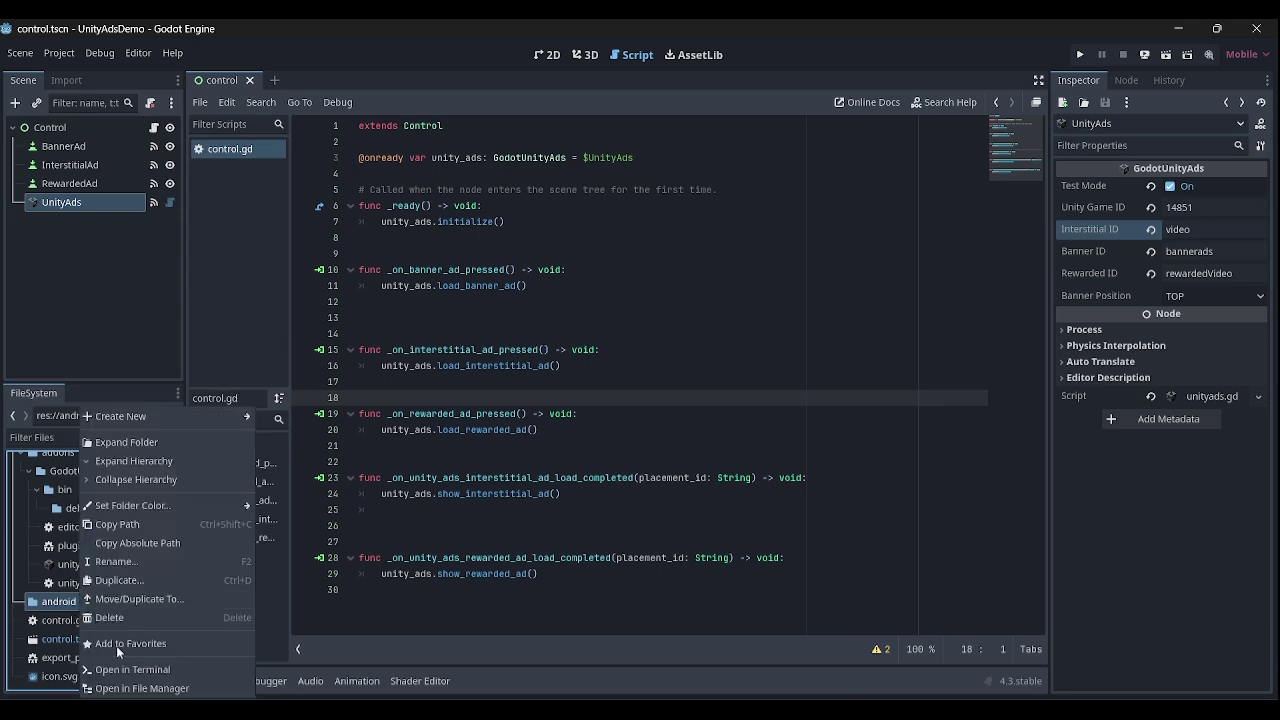
pyautogui.click(132, 690)
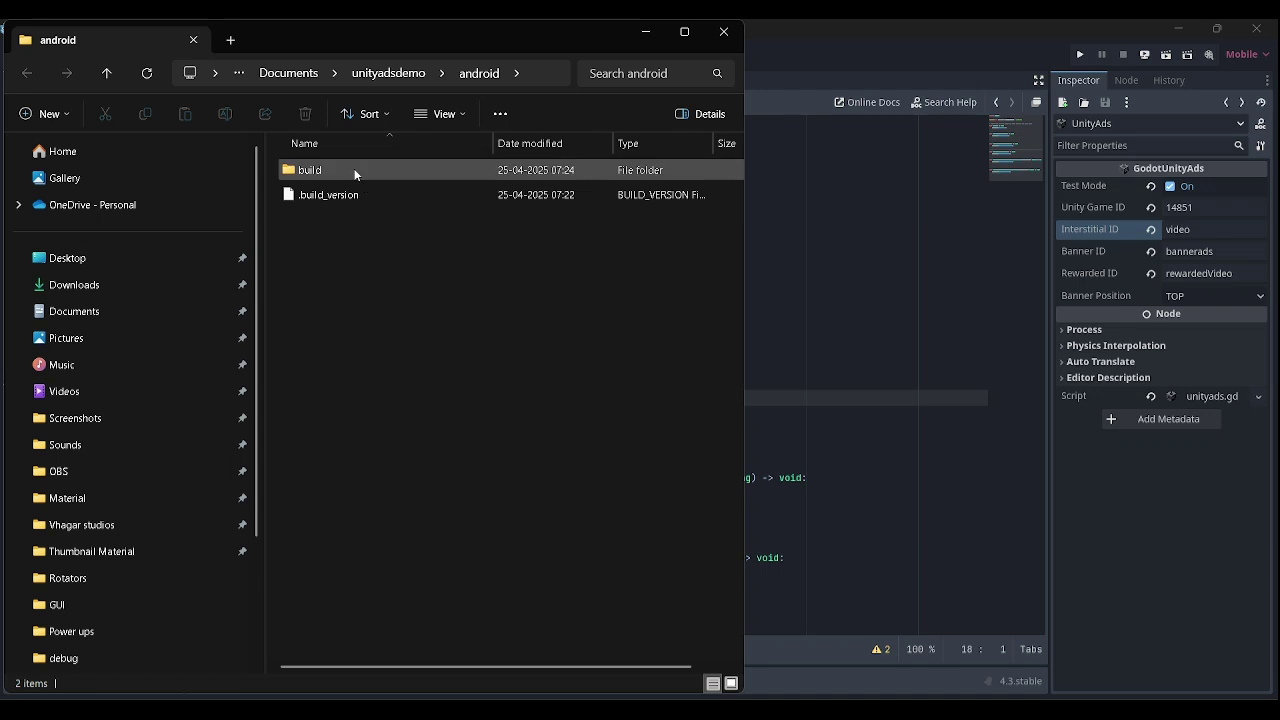
pyautogui.doubleClick(355, 174)
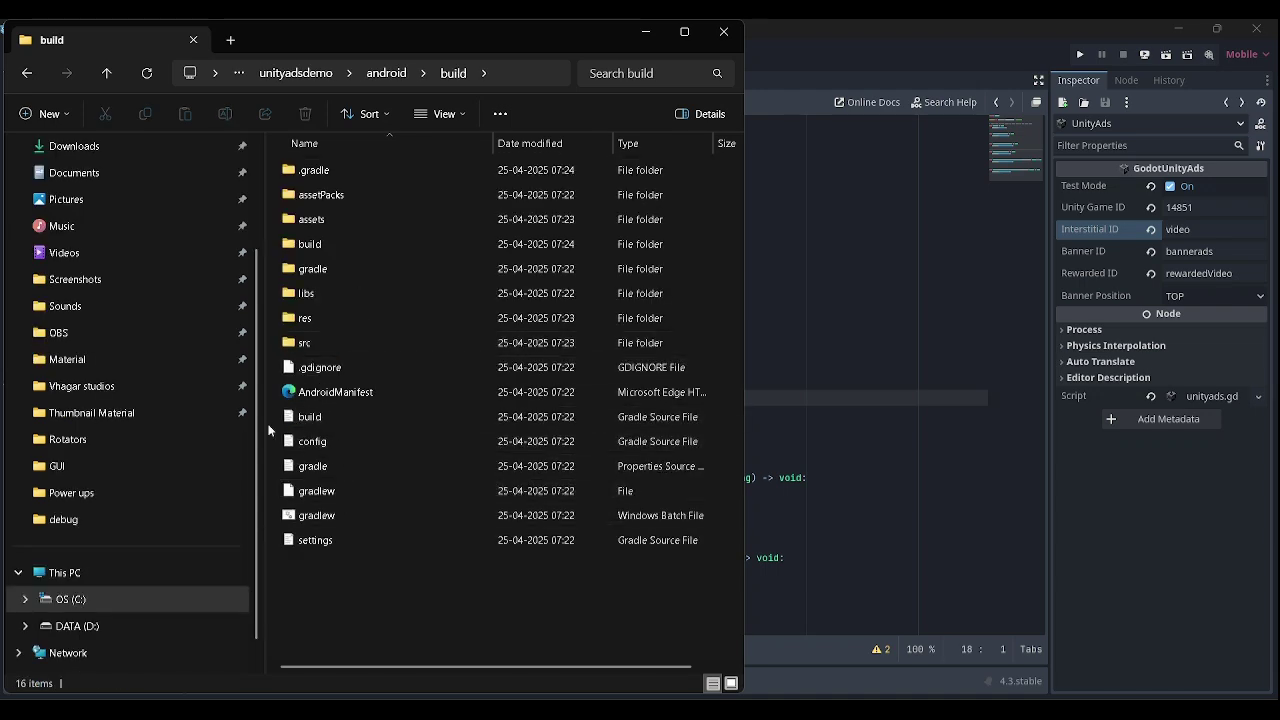
pyautogui.rightClick(290, 420)
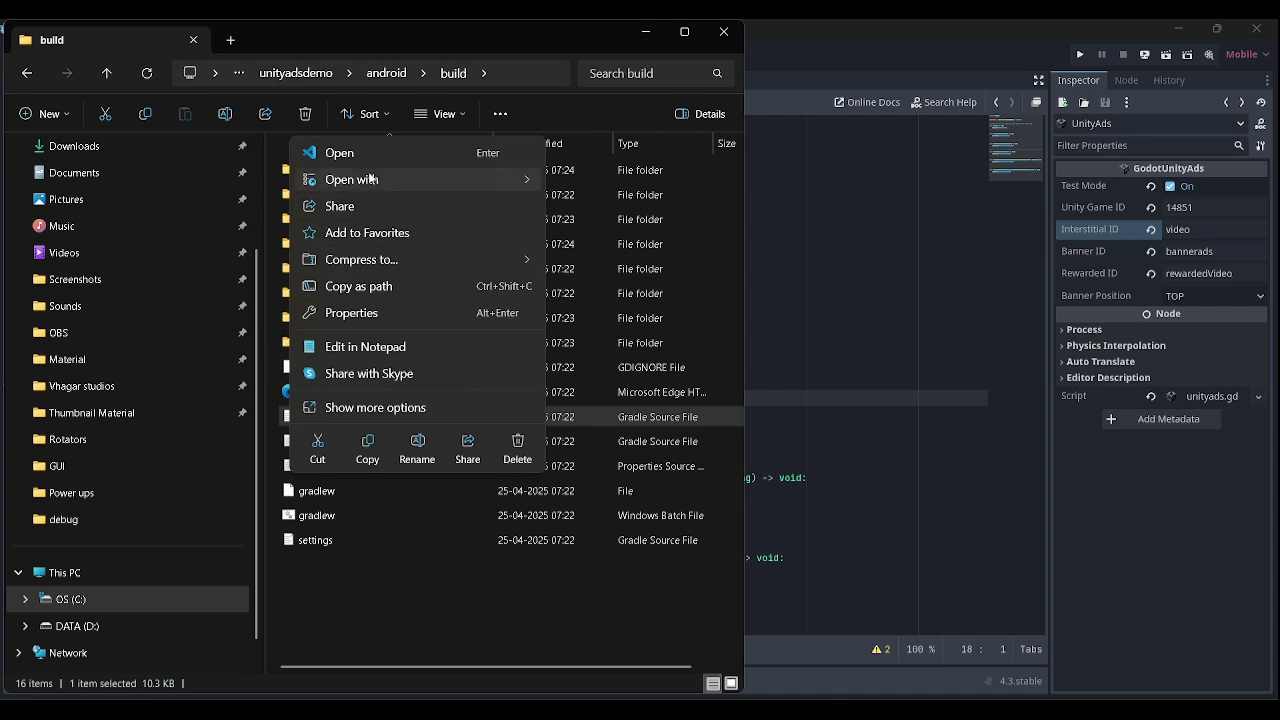
pyautogui.click(340, 152)
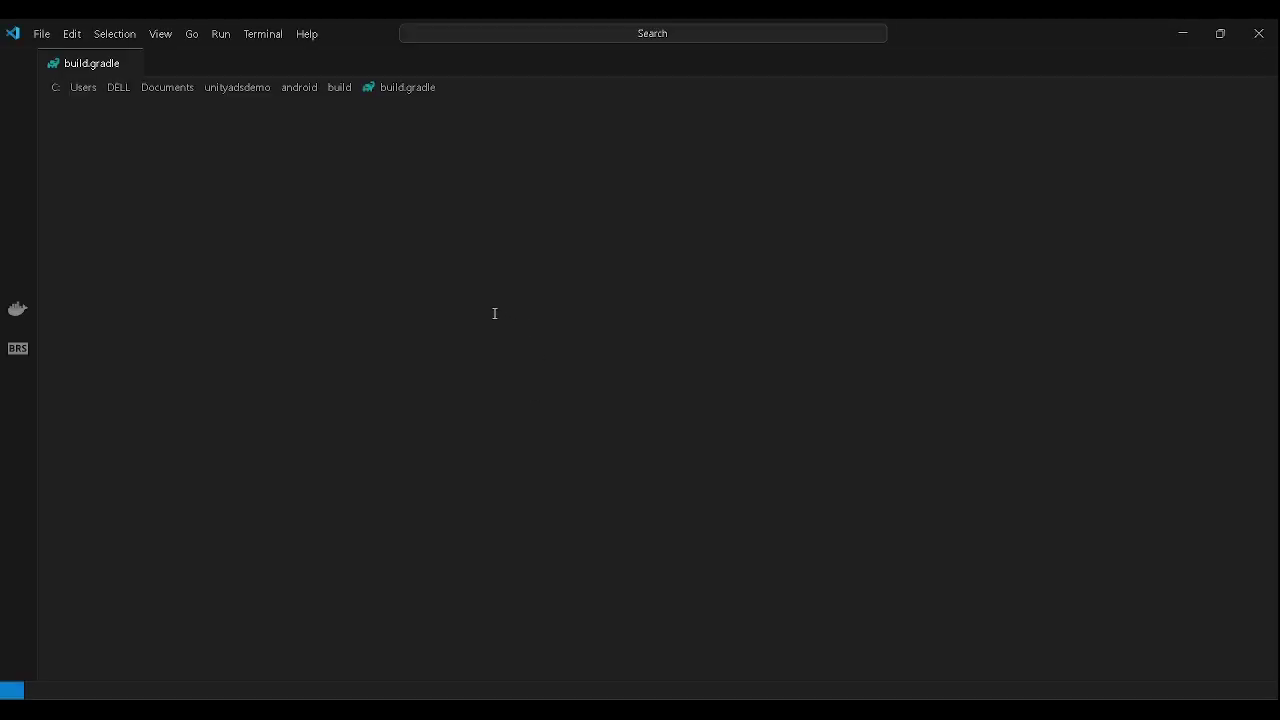
# Paste implementation 'com.unity3d.ads:unity-ads:4.7.0' into build.gradle's dependencies, save, and close VS Code and Explorer.
pyautogui.scroll(-1, 443, 311)
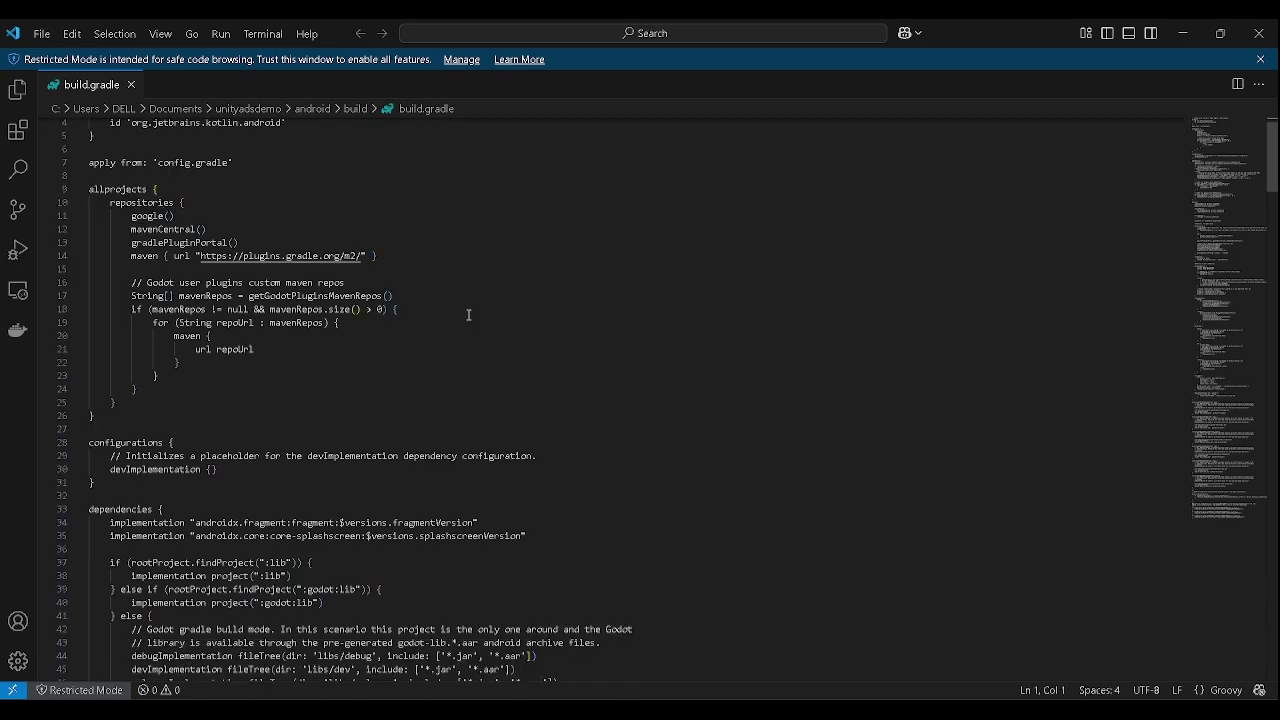
pyautogui.scroll(-1, 450, 350)
pyautogui.scroll(-1, 400, 400)
pyautogui.click(177, 425)
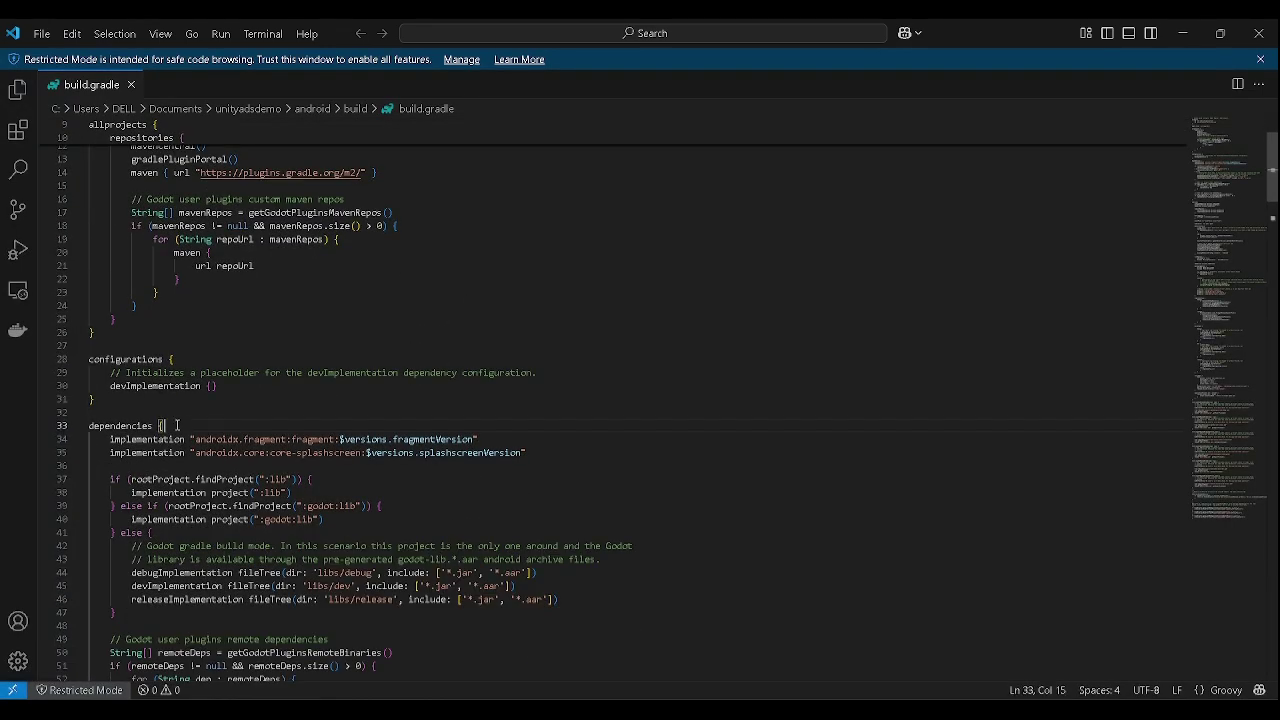
pyautogui.press('Return')
pyautogui.write("implementation 'com.unity3d.ads:unity-ads:4.7.0'")
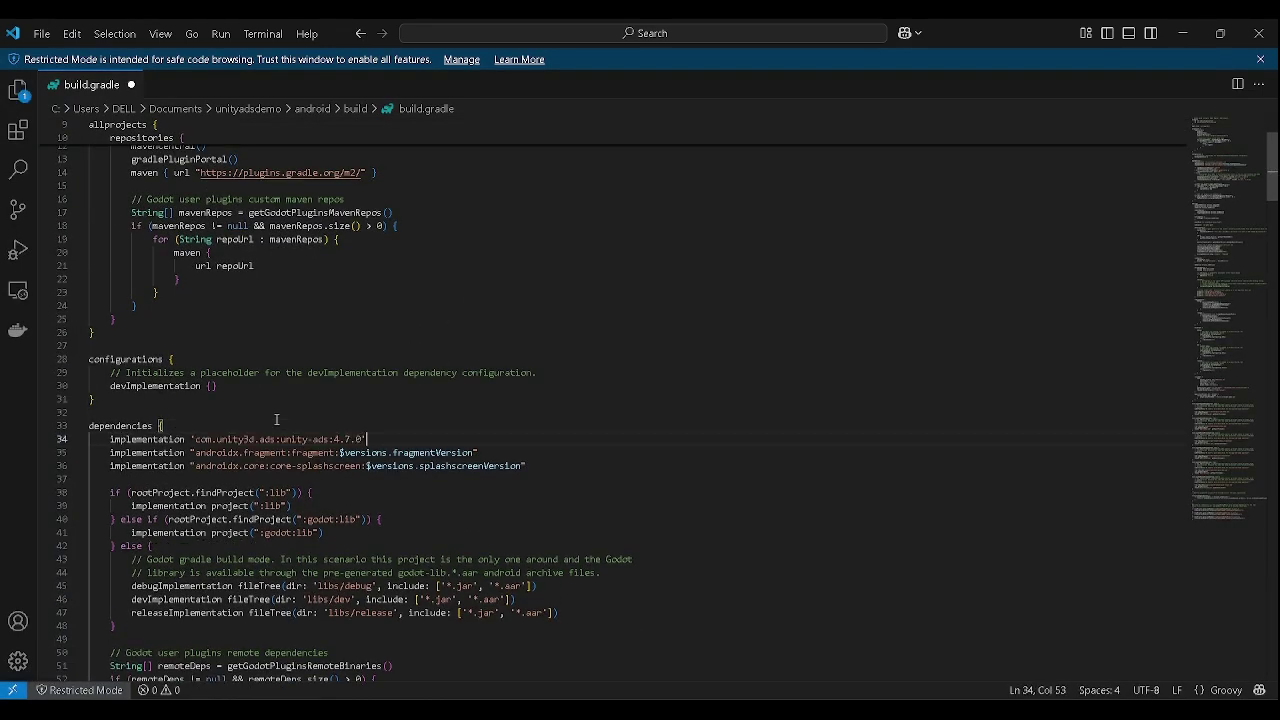
pyautogui.hotkey('ctrl', 's')
pyautogui.click(327, 478)
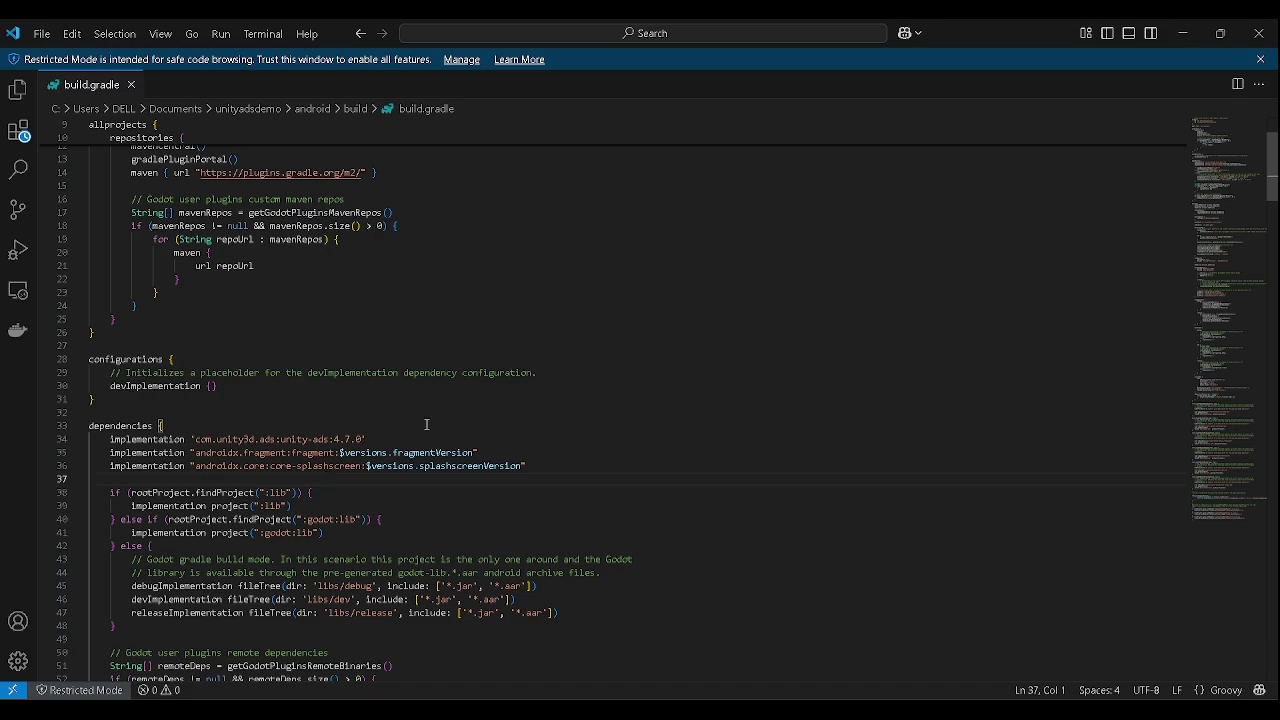
pyautogui.click(1258, 35)
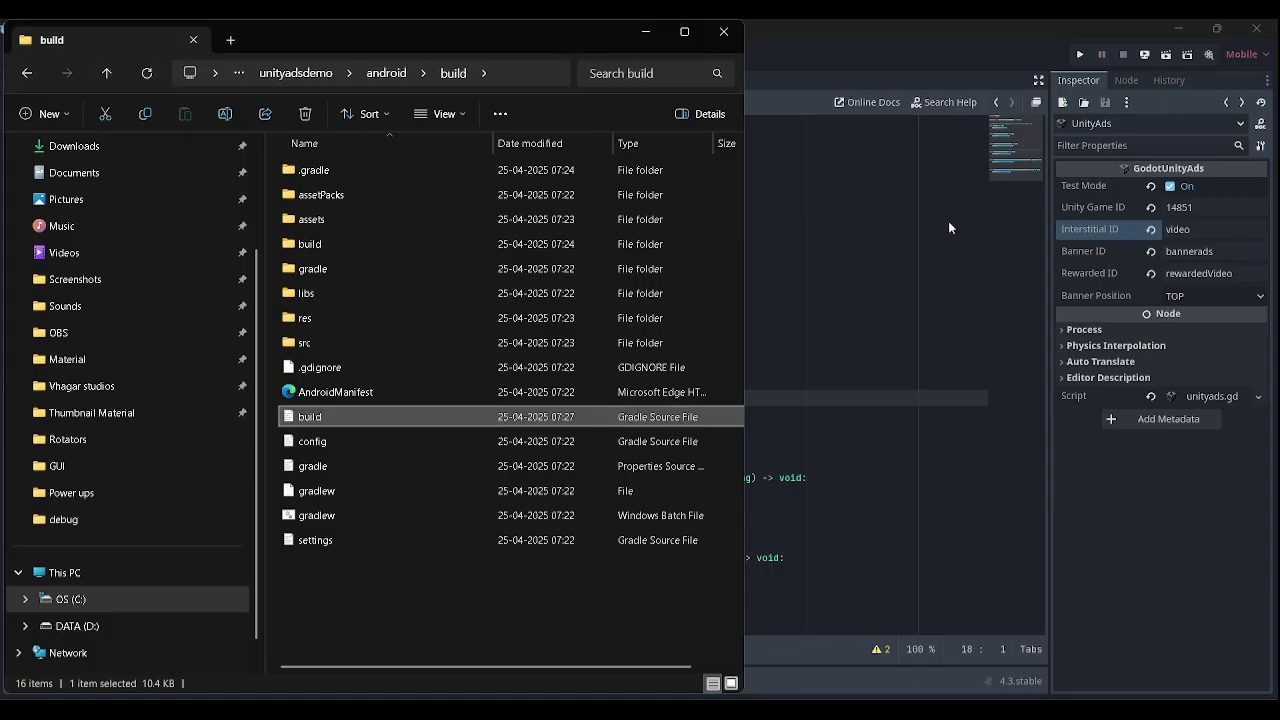
pyautogui.click(729, 33)
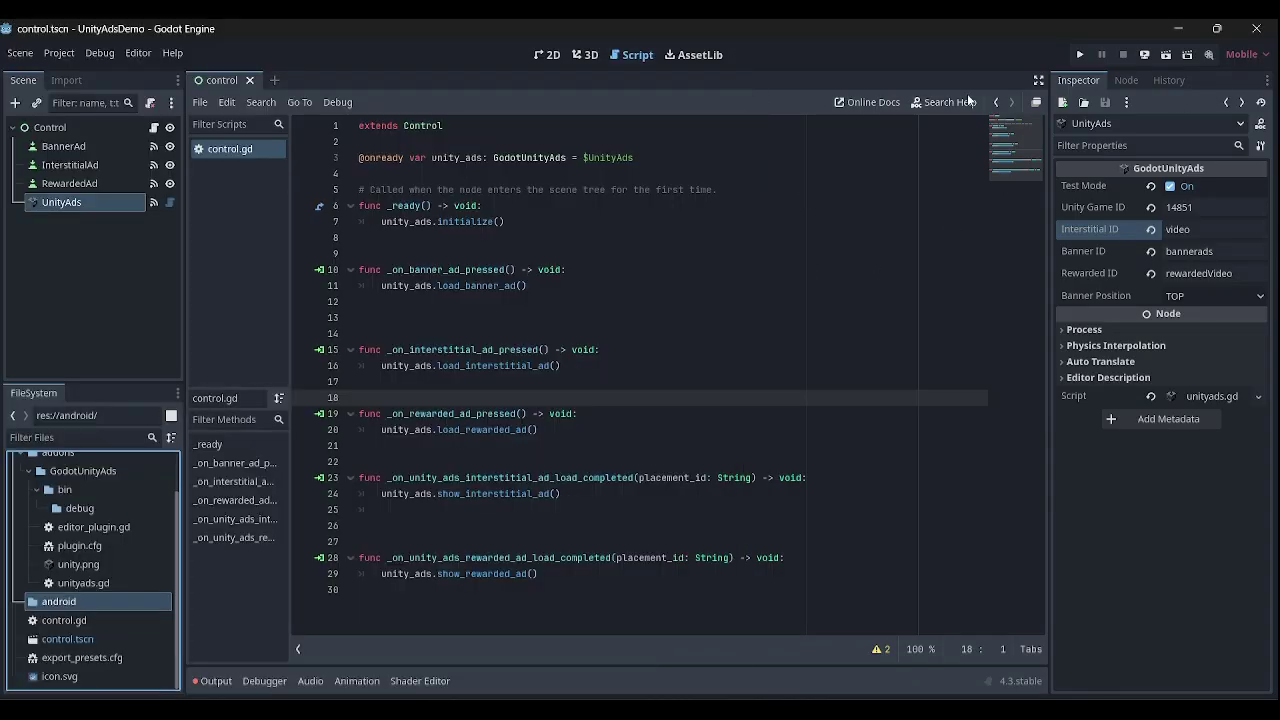
# Deploy the game to the Realme RMX3771 phone and load the banner and interstitial test ads.
pyautogui.click(1144, 55)
pyautogui.click(1150, 96)
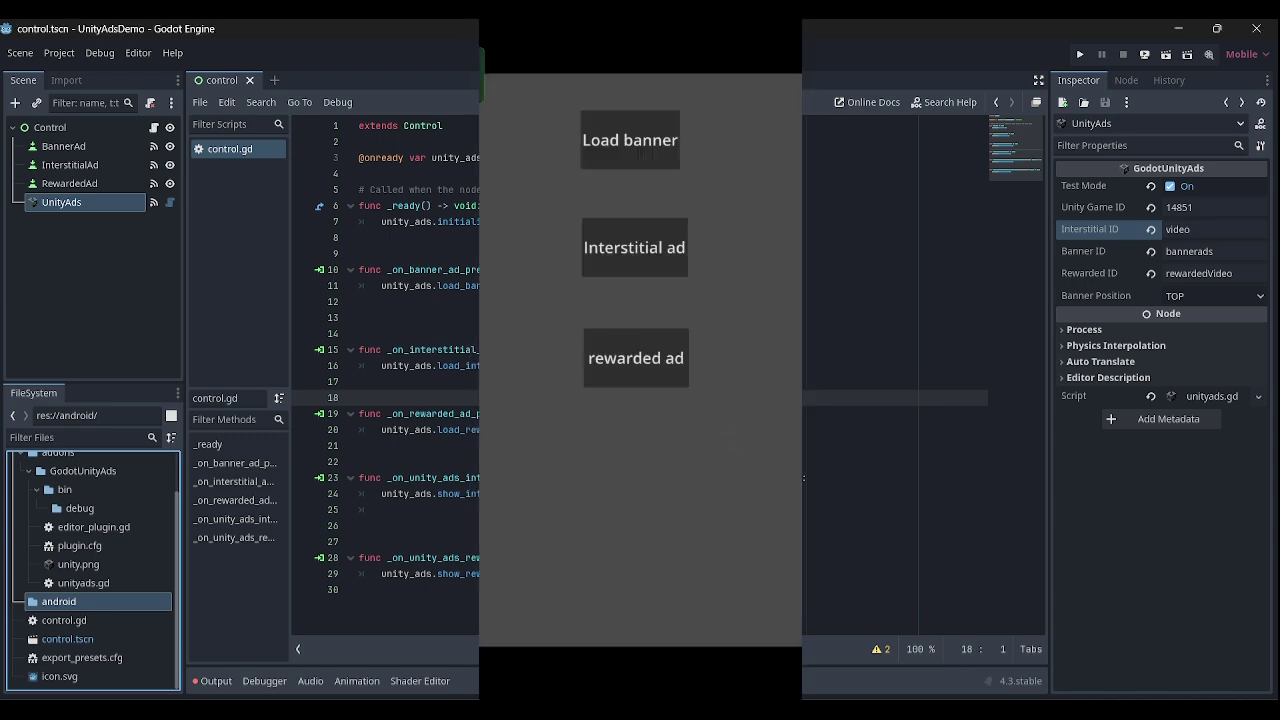
pyautogui.click(640, 150)
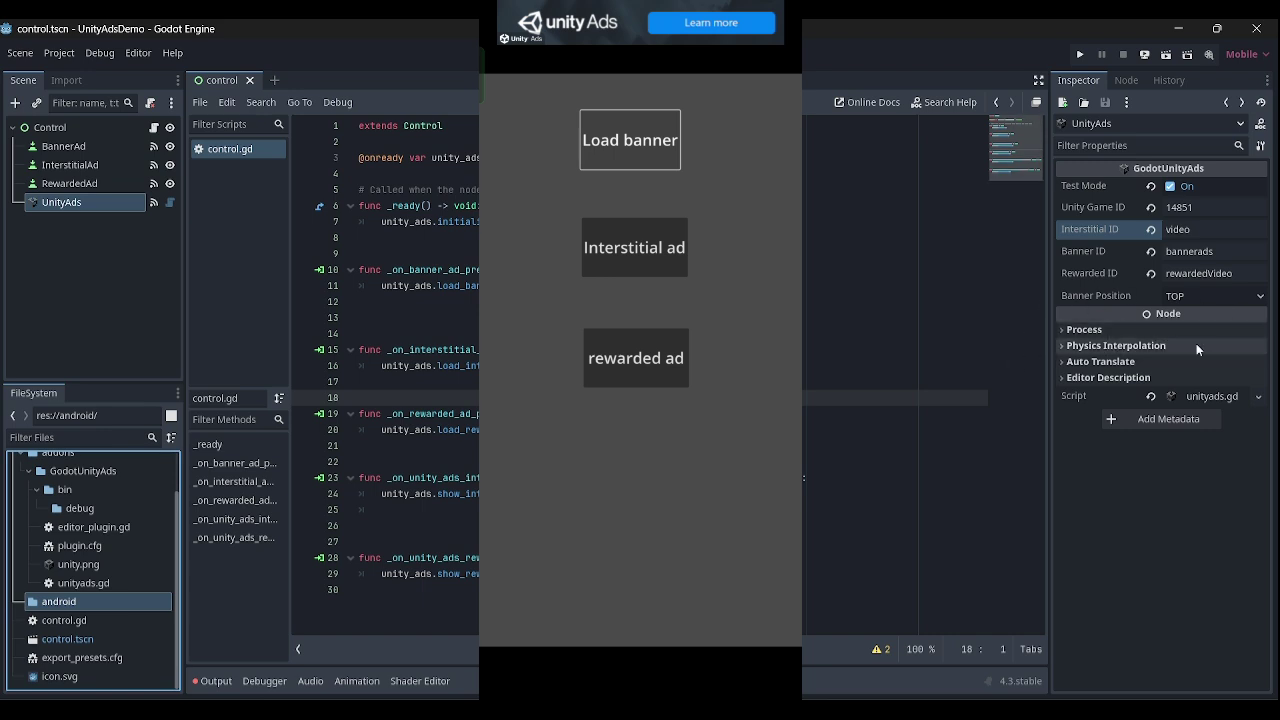
pyautogui.press('Tab')
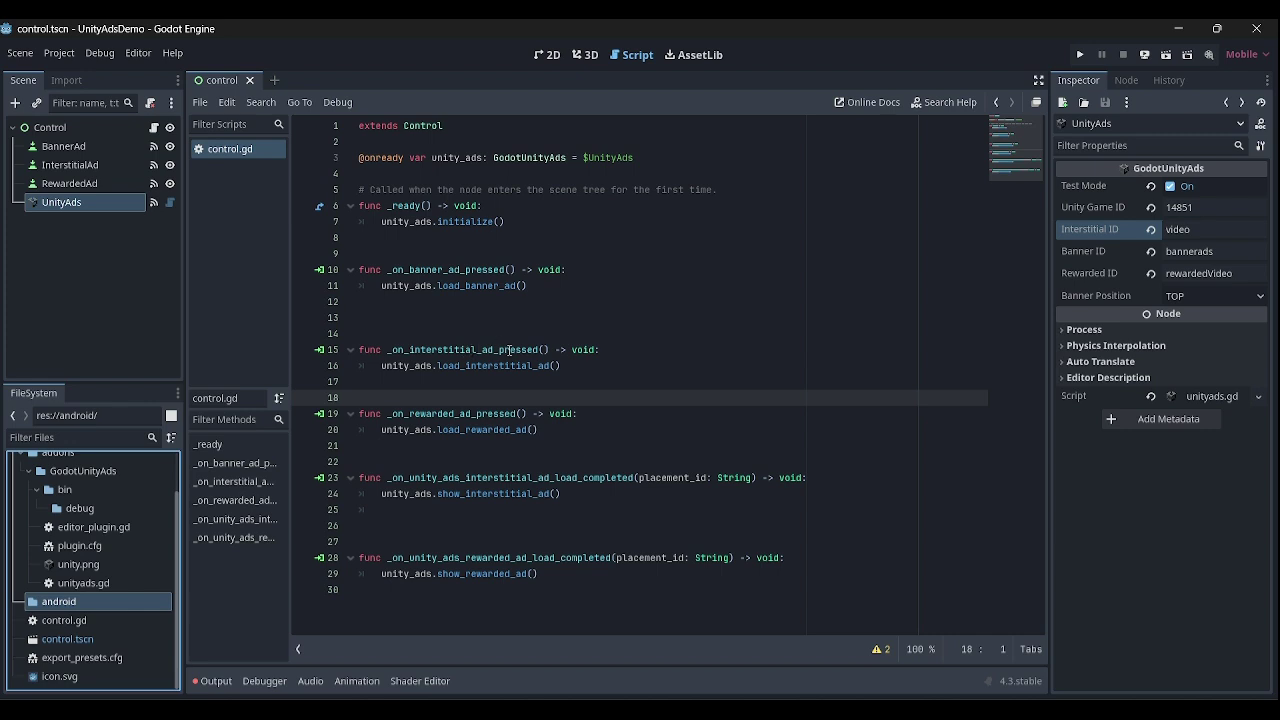
# Select the UnityAds node and begin connecting its rewarded_ad_show_completed signal from the Node dock's Signals list.
pyautogui.click(516, 447)
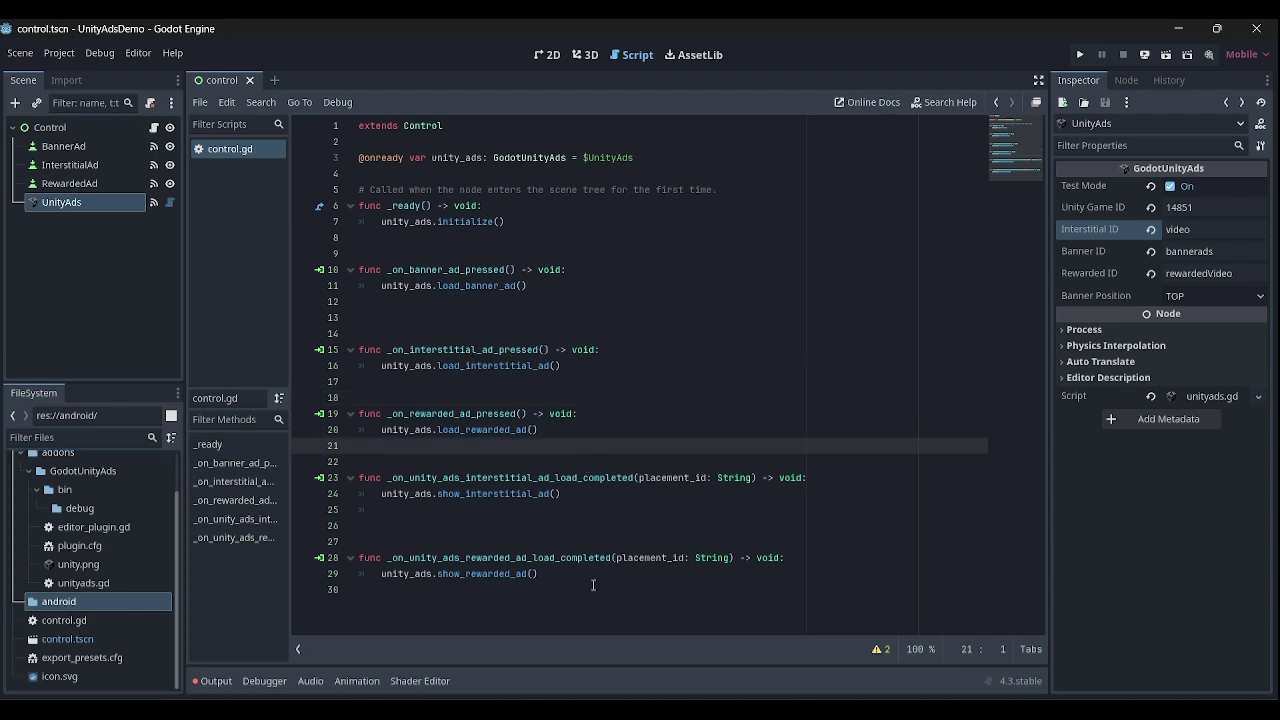
pyautogui.click(90, 183)
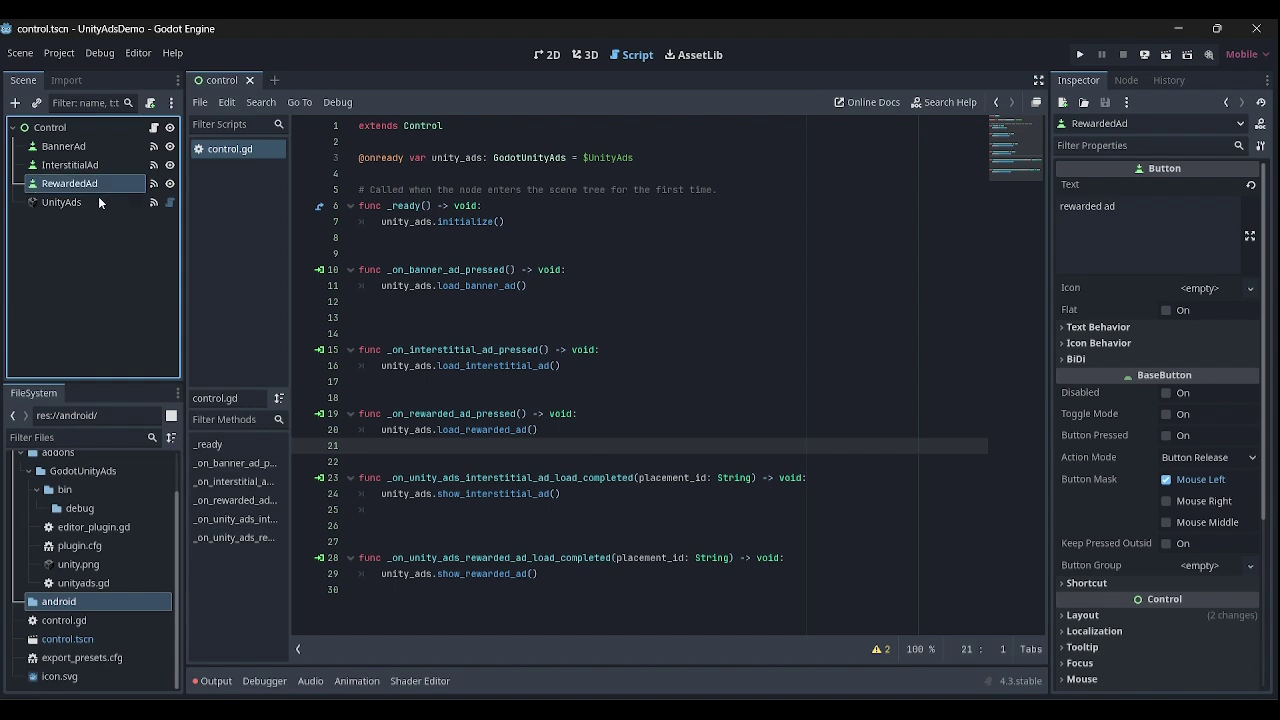
pyautogui.click(101, 203)
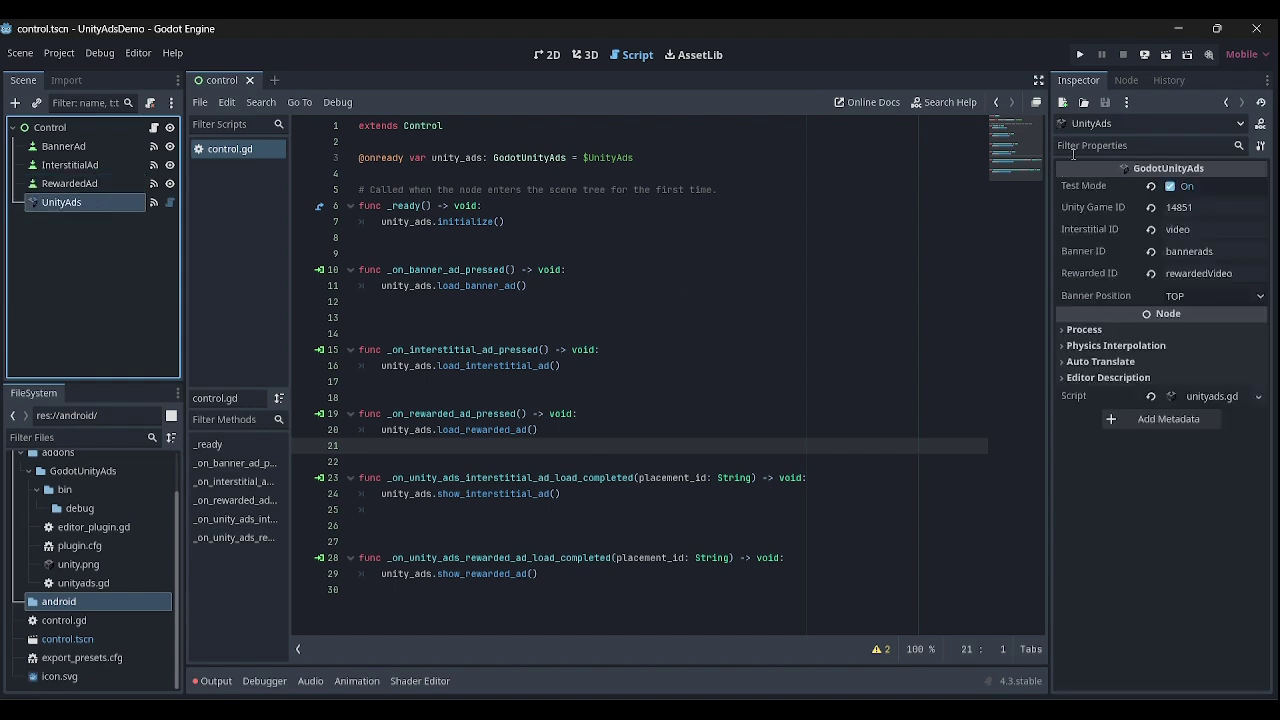
pyautogui.click(1127, 80)
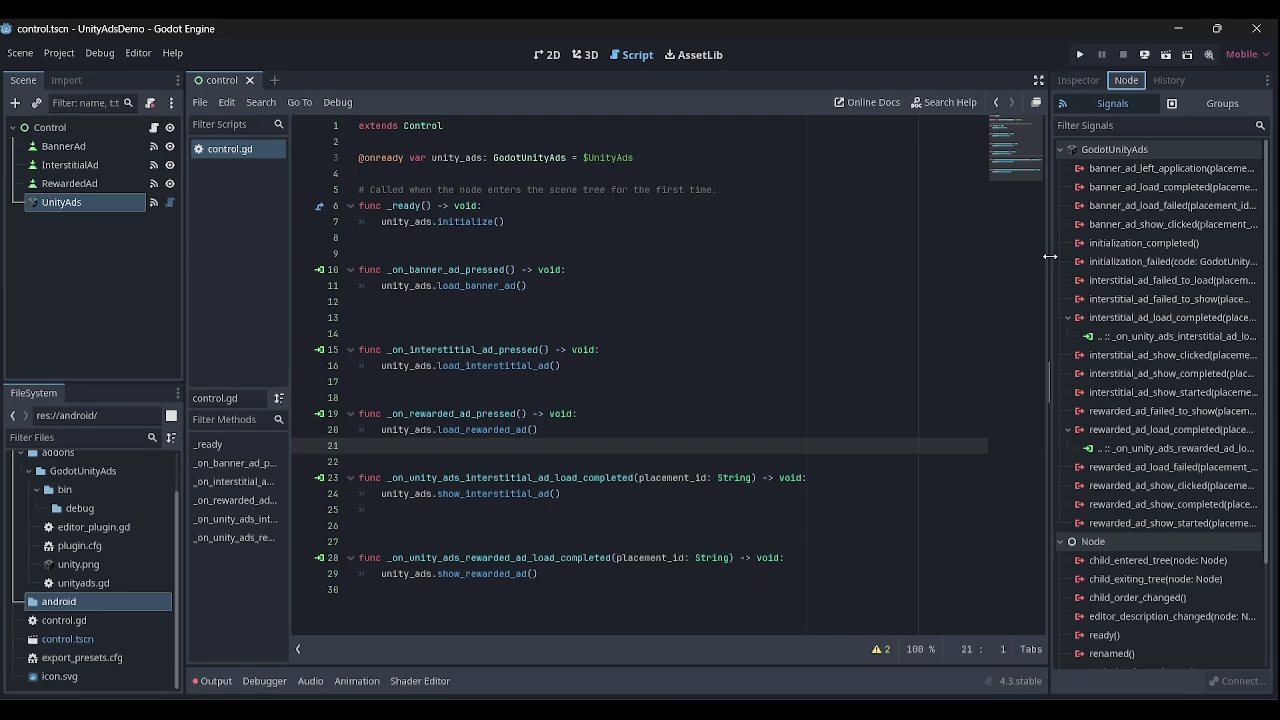
pyautogui.moveTo(1049, 251); pyautogui.dragTo(896, 271)
pyautogui.scroll(-3, 994, 413)
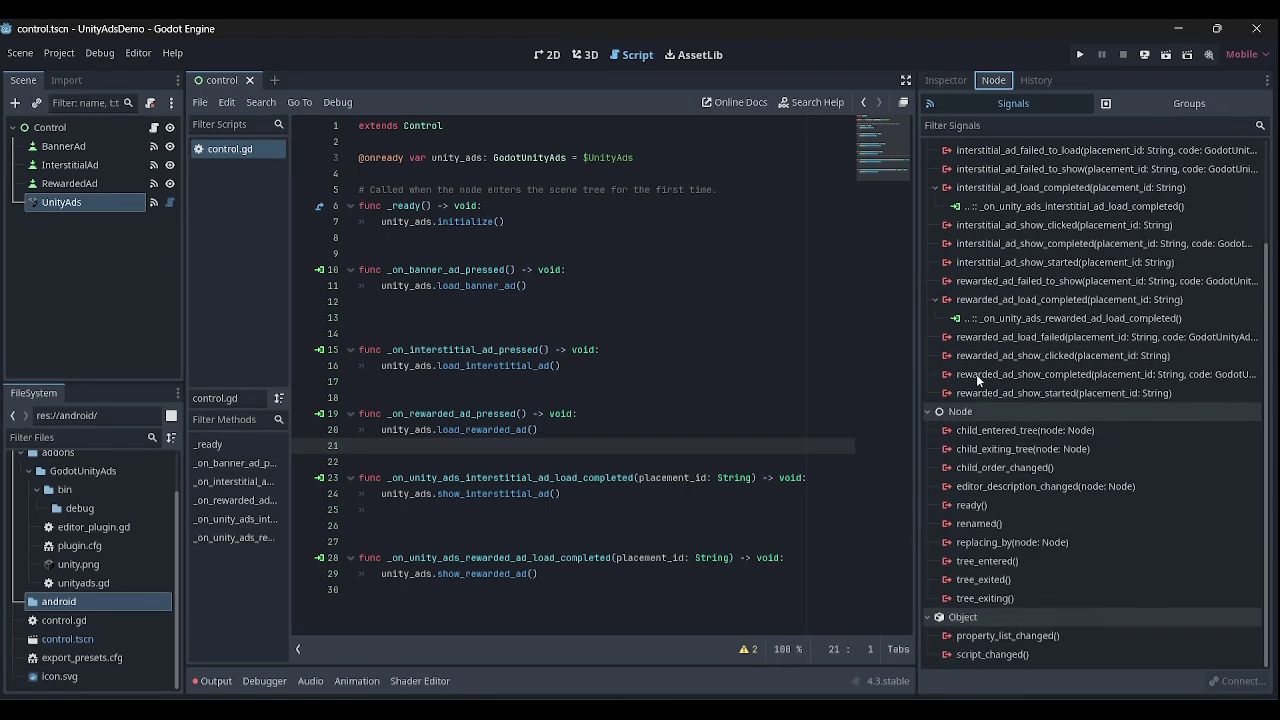
pyautogui.click(980, 375)
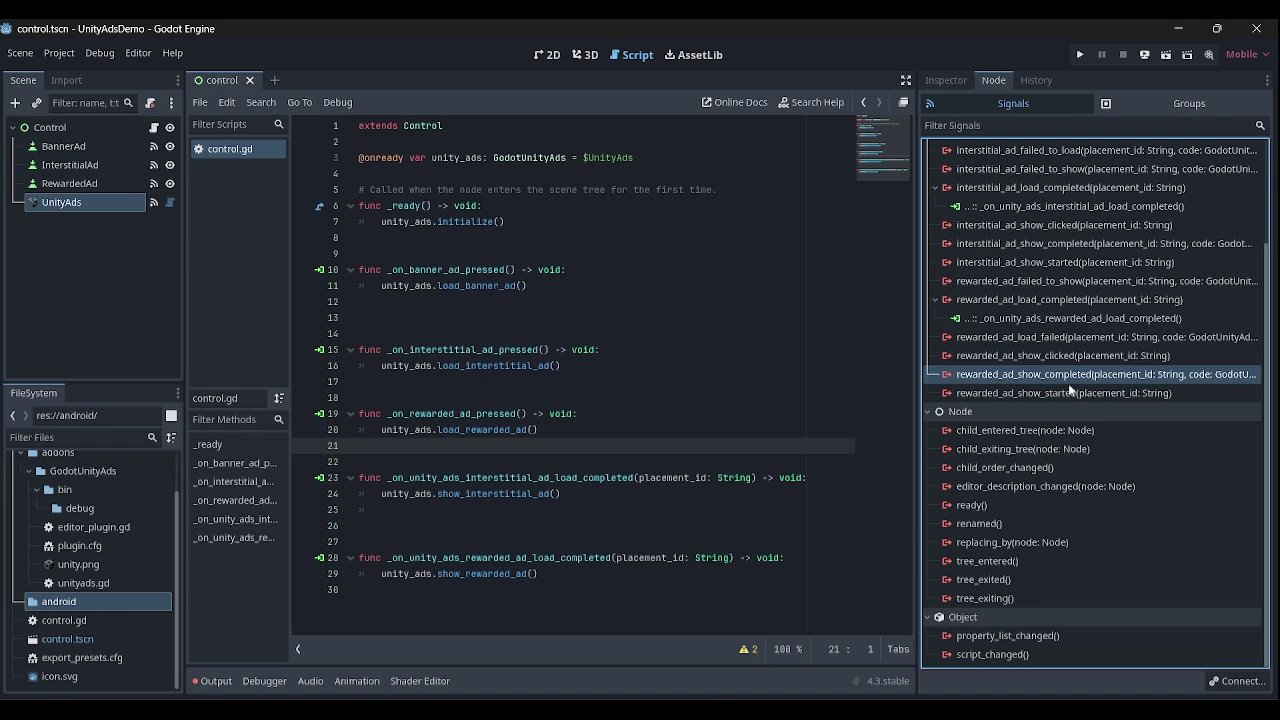
pyautogui.doubleClick(1064, 379)
# Confirm the connection to create the completion handler and clear its placeholder pass body.
pyautogui.click(575, 528)
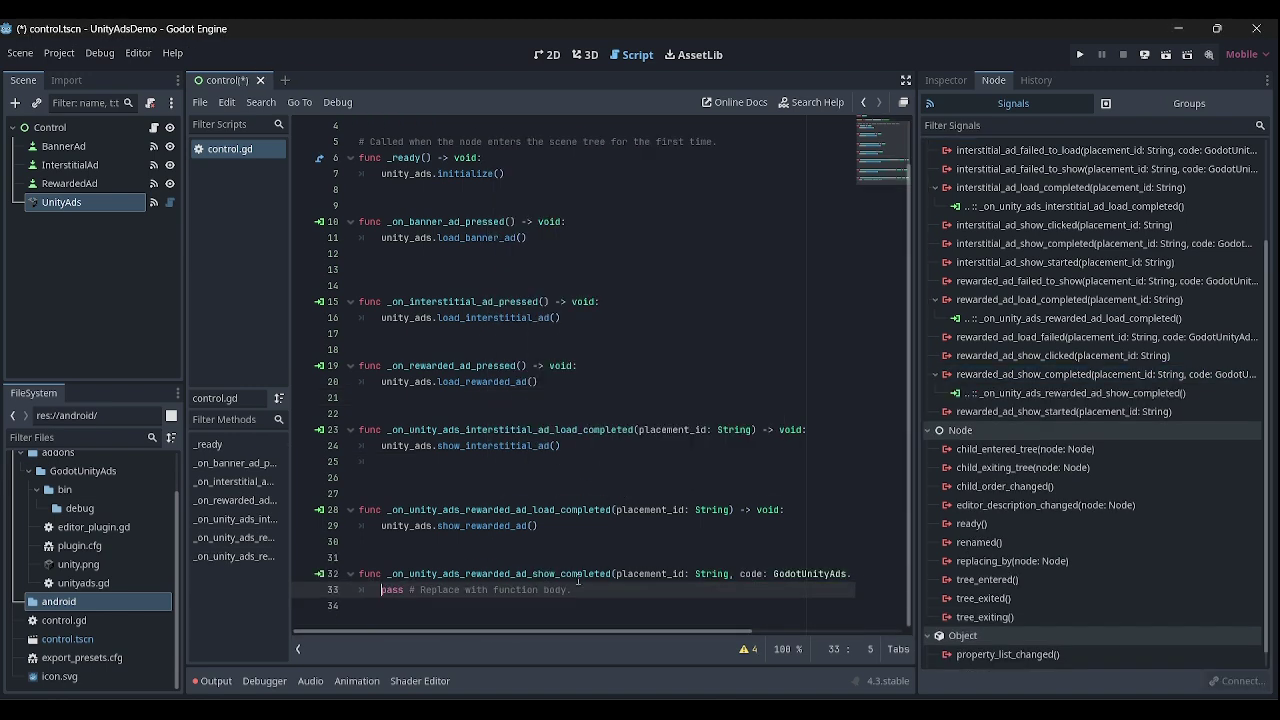
pyautogui.hotkey('ctrl', 'shift', 'End')
pyautogui.press('BackSpace')
pyautogui.moveTo(488, 573); pyautogui.dragTo(610, 573)
pyautogui.click(685, 573)
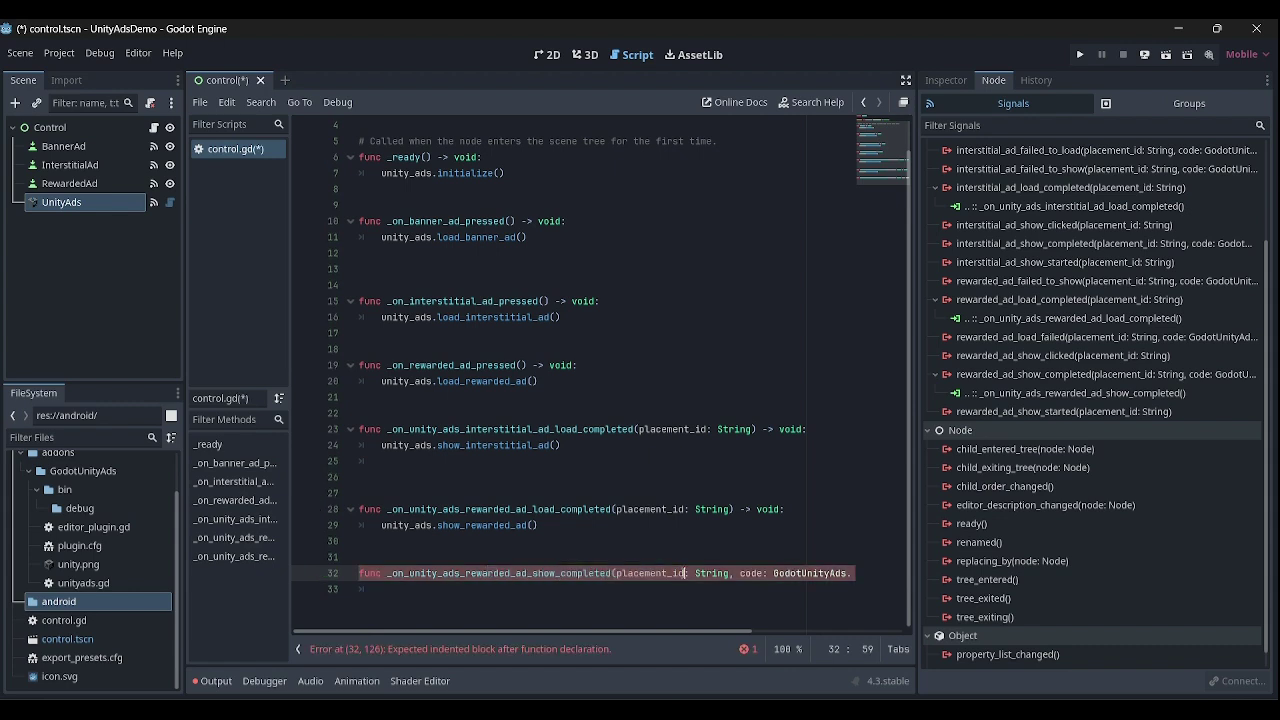
pyautogui.press('Down')
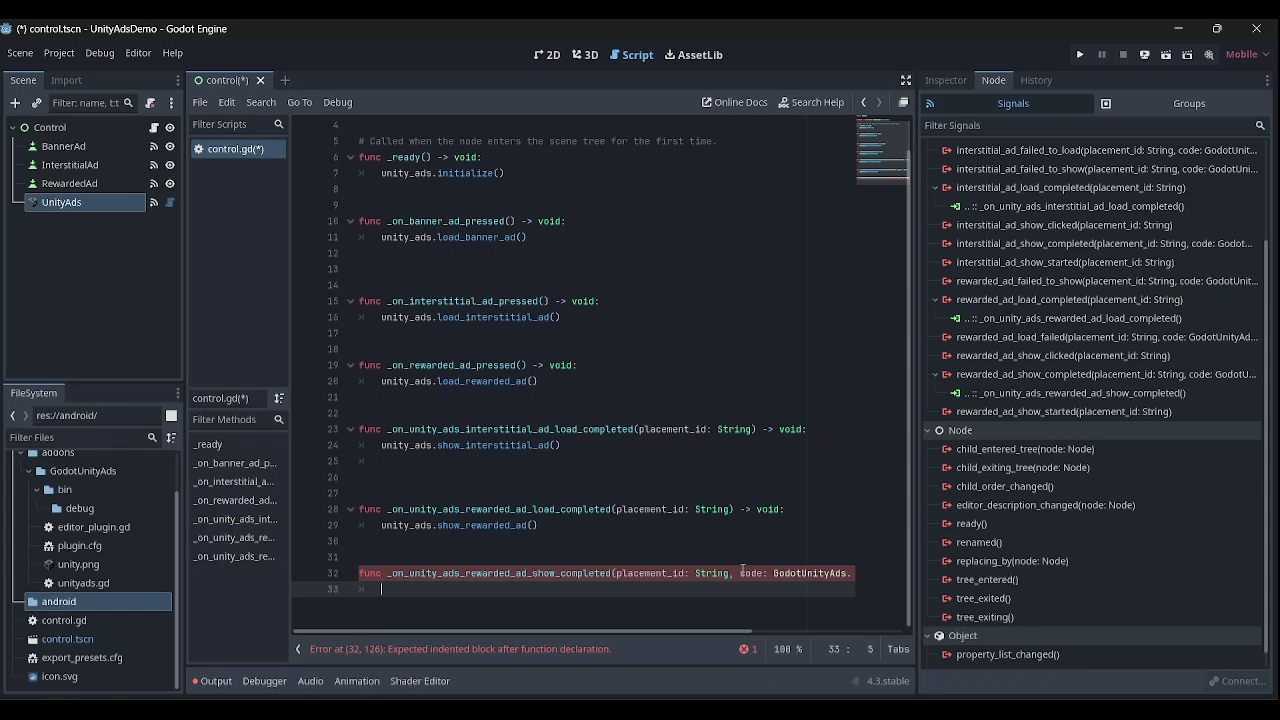
# Write 'if code == GodotUnityAds.UnityAdsShowCompletionState.COMPLETED:' with print("give reward") and save the script.
pyautogui.write('if ')
pyautogui.write('code == ')
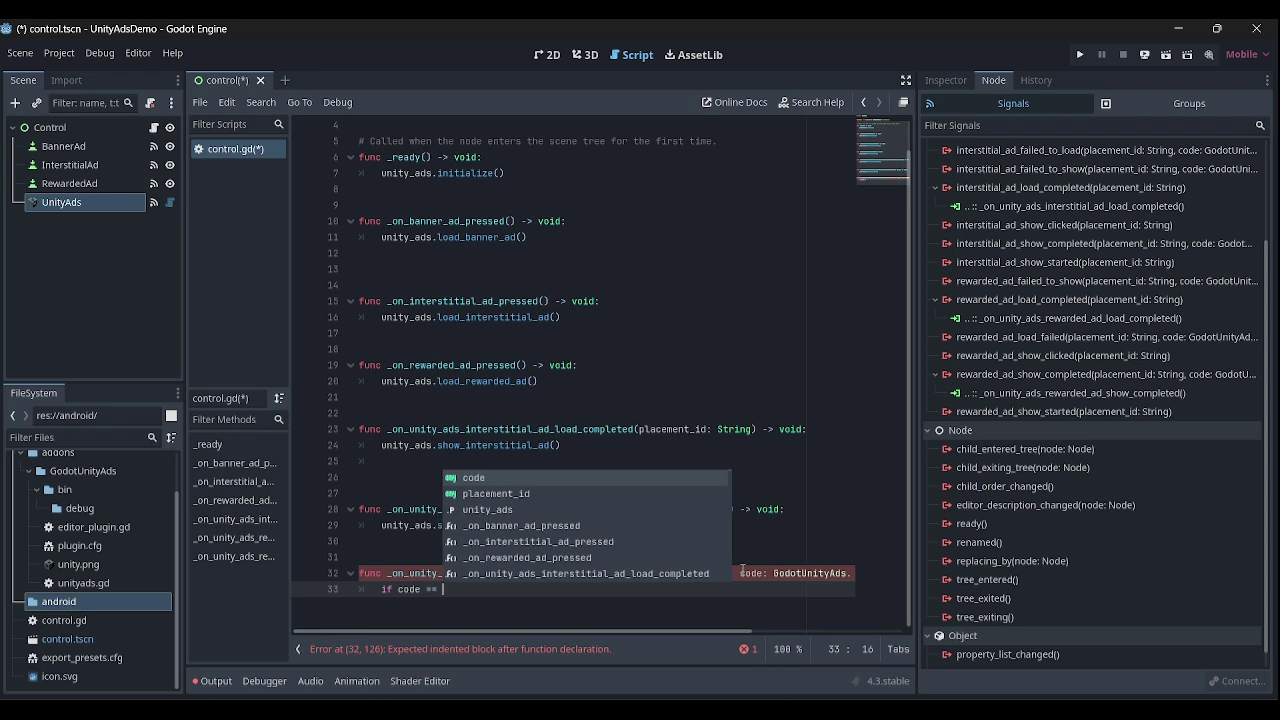
pyautogui.write('Godo')
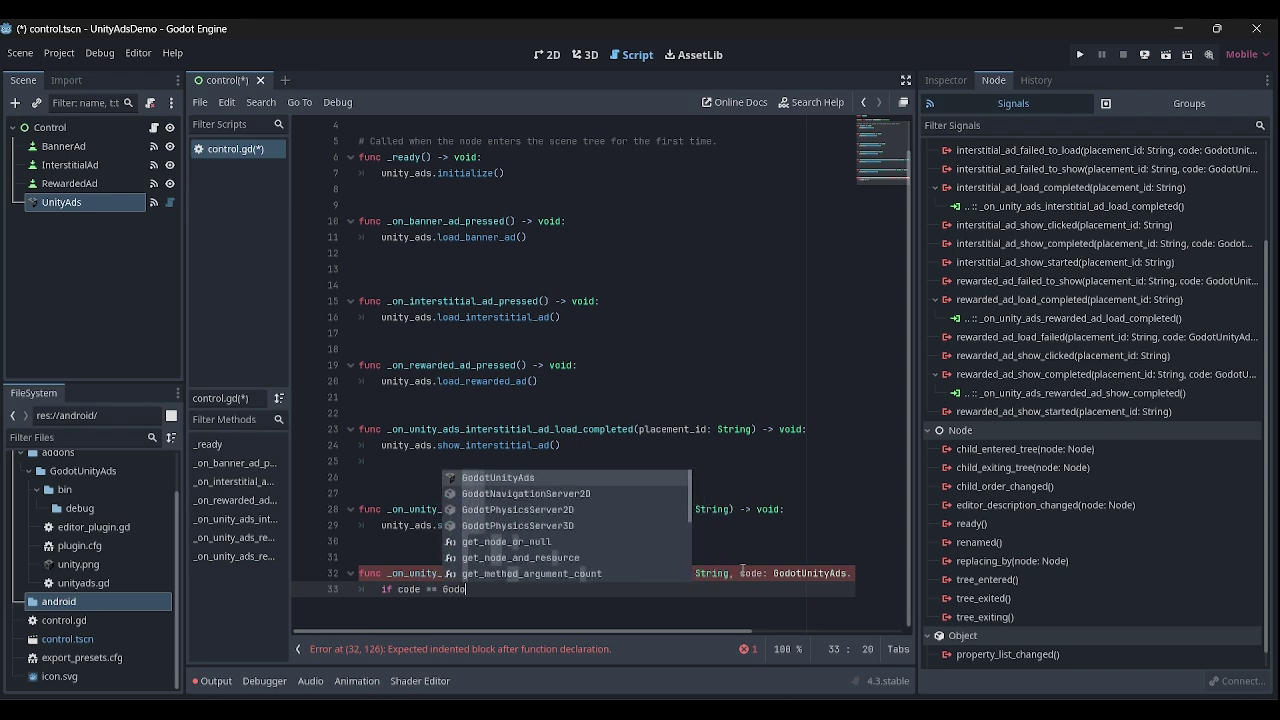
pyautogui.press('Return')
pyautogui.write('.')
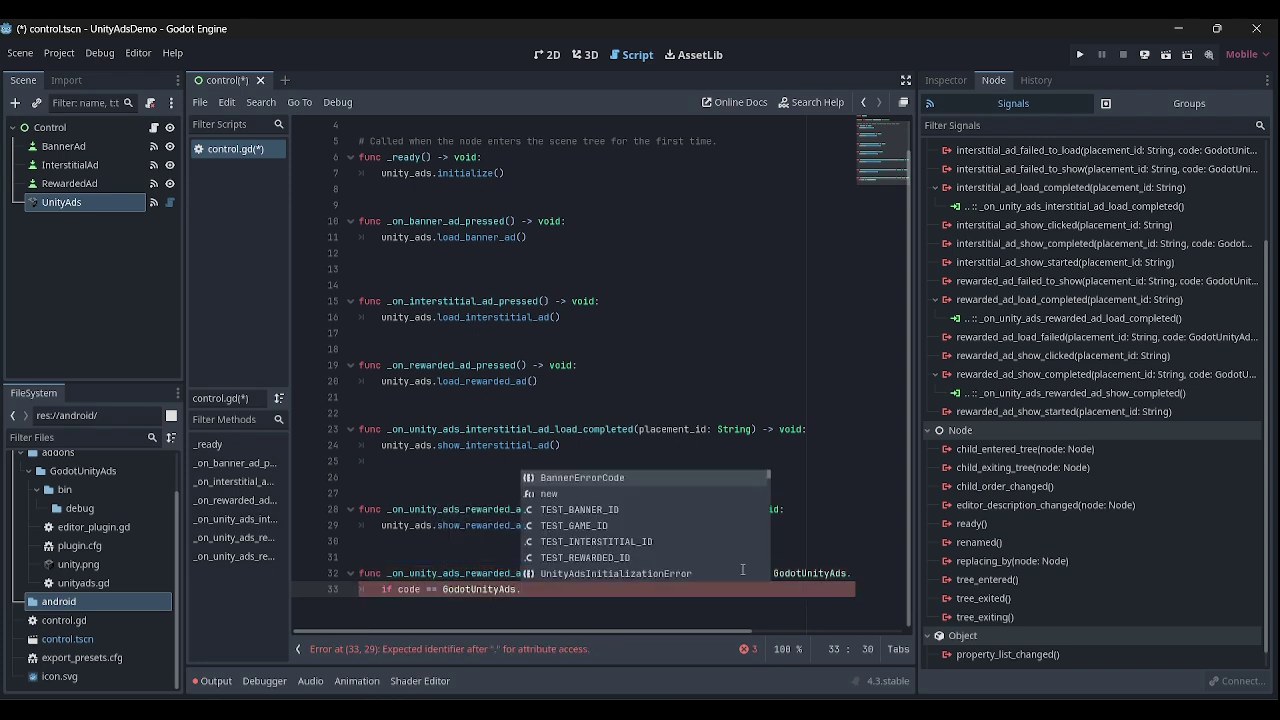
pyautogui.write('Sta')
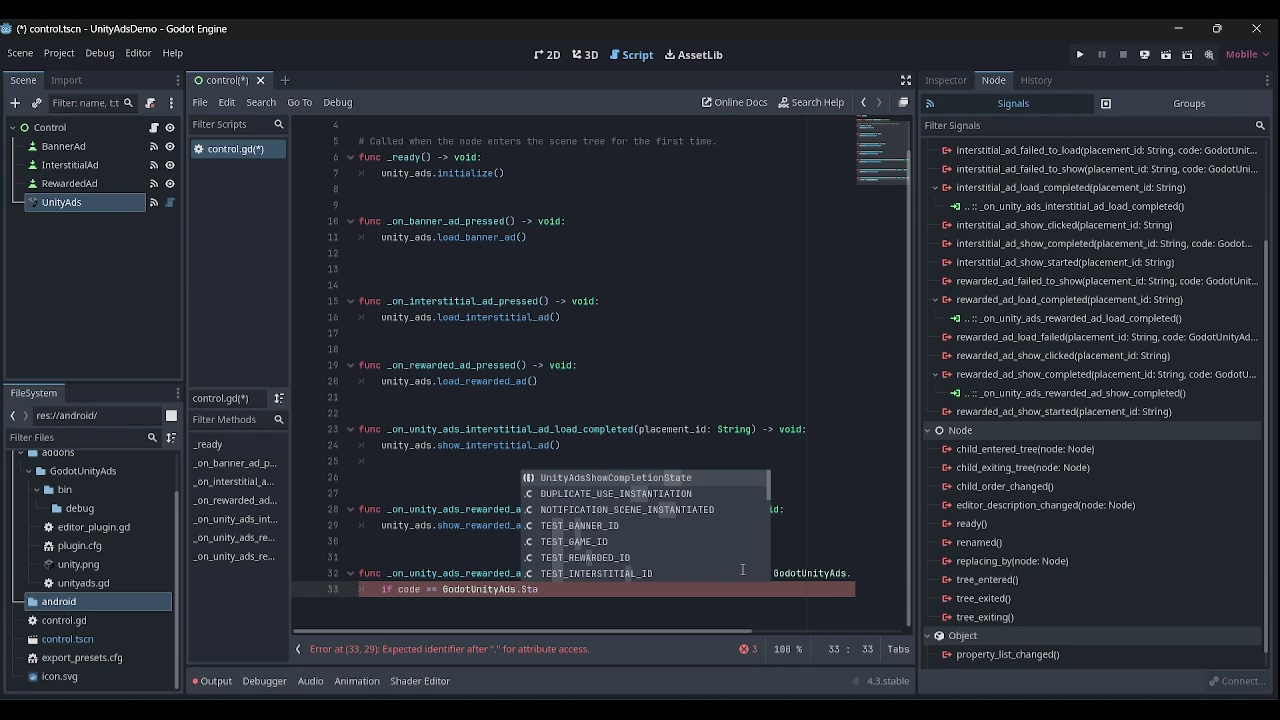
pyautogui.press('Return')
pyautogui.write('.')
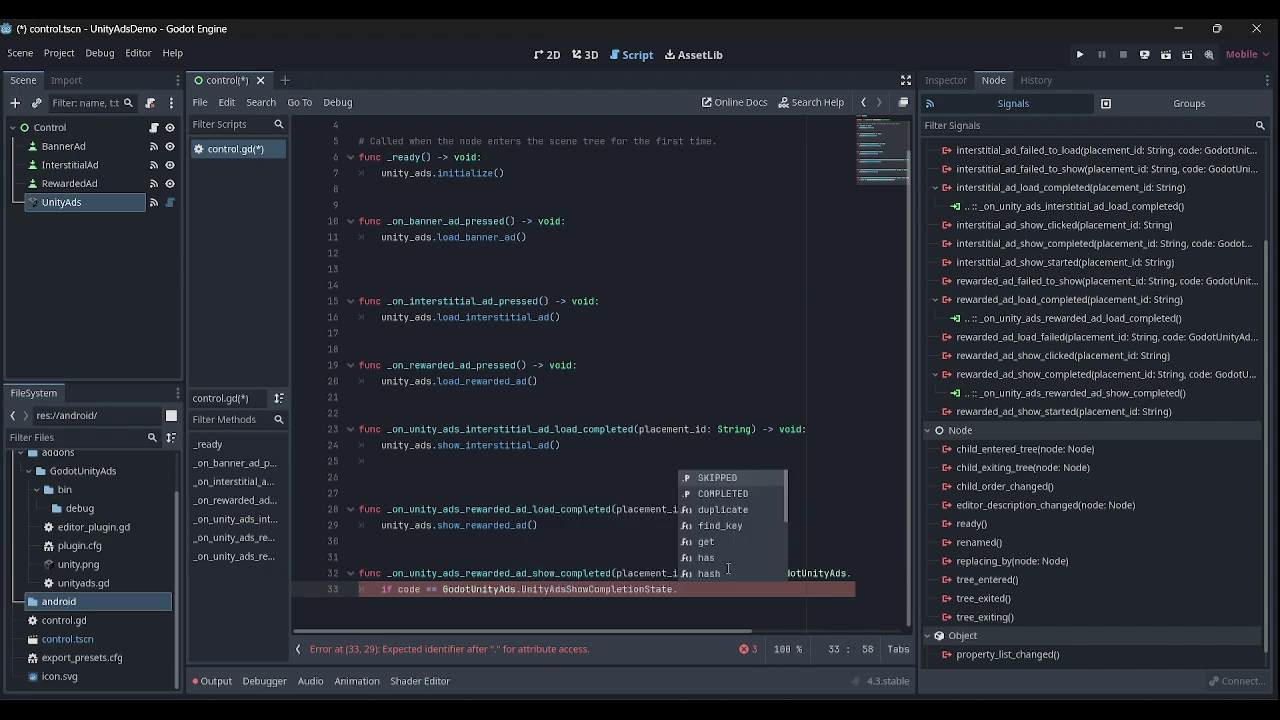
pyautogui.write('COM')
pyautogui.press('Return')
pyautogui.write(':')
pyautogui.press('Return')
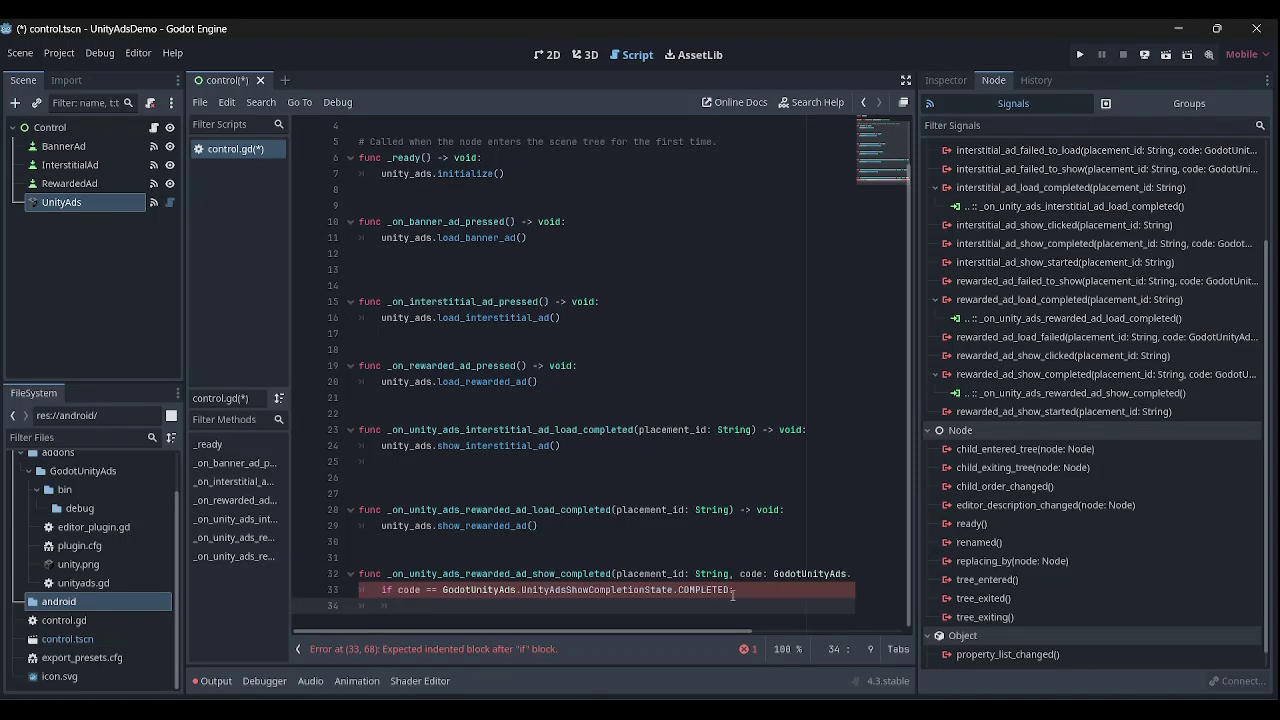
pyautogui.moveTo(738, 590); pyautogui.dragTo(429, 615)
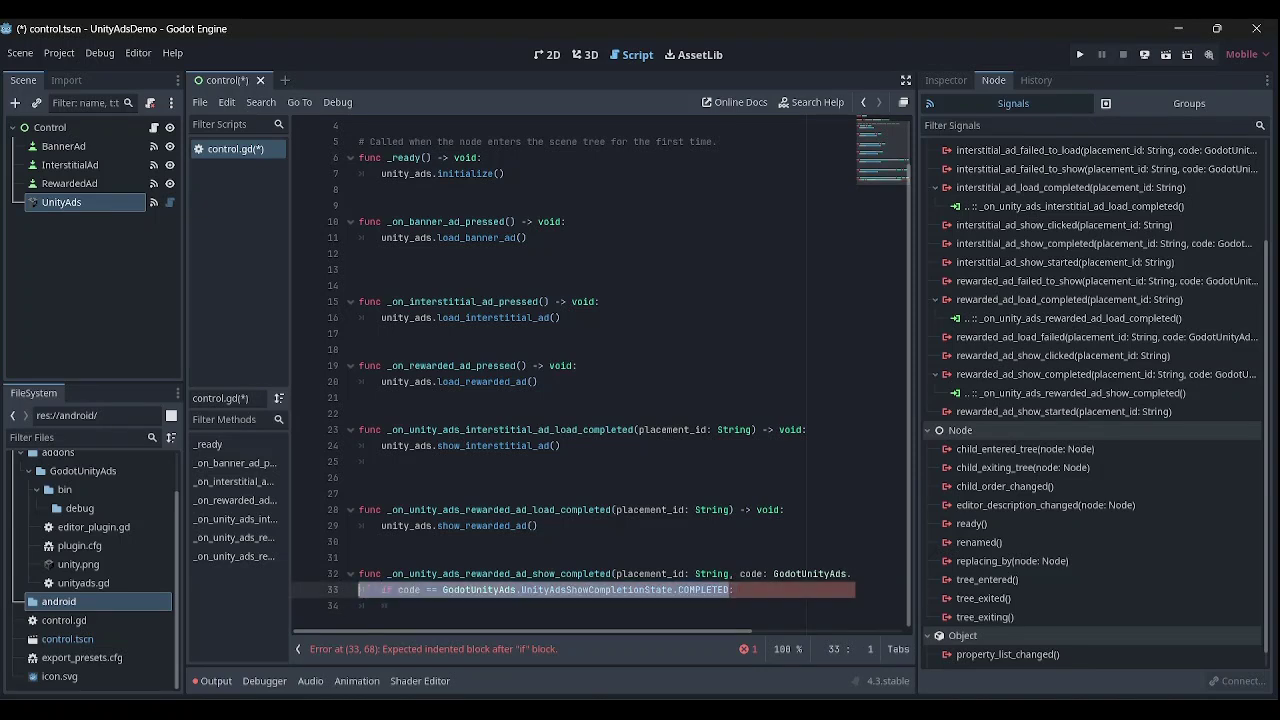
pyautogui.click(429, 615)
pyautogui.write('pri')
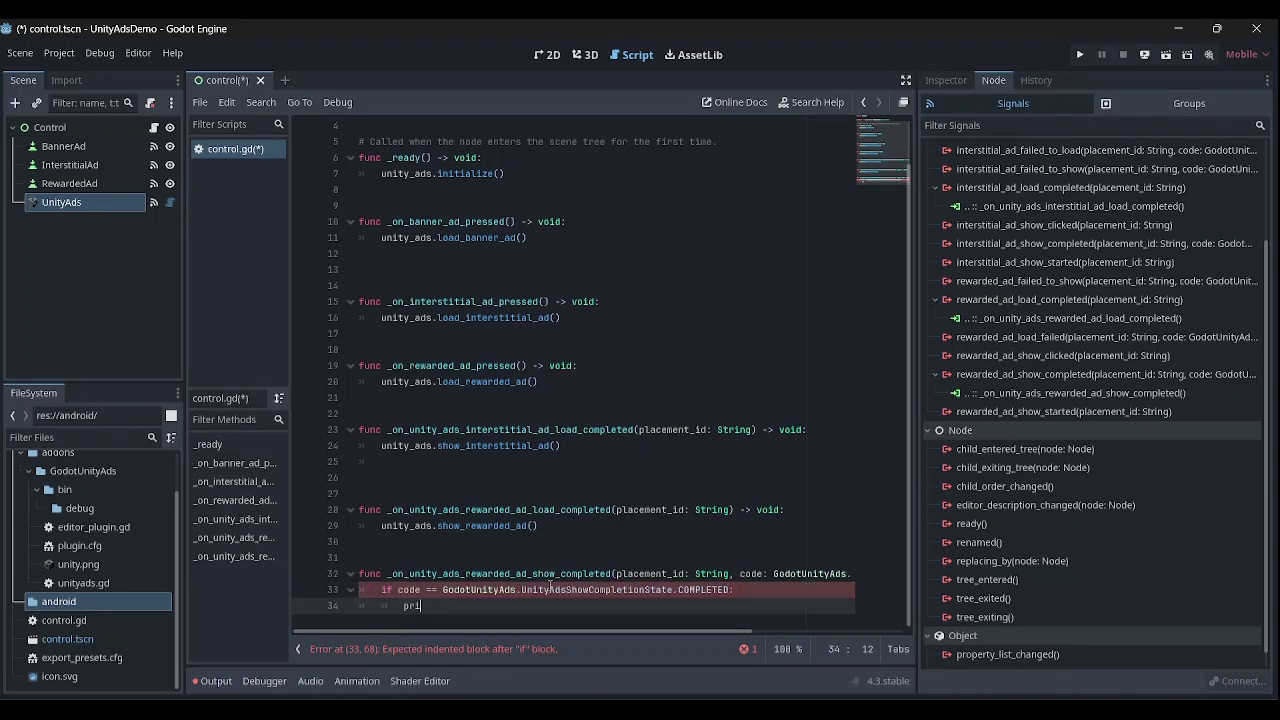
pyautogui.write('nt("give ')
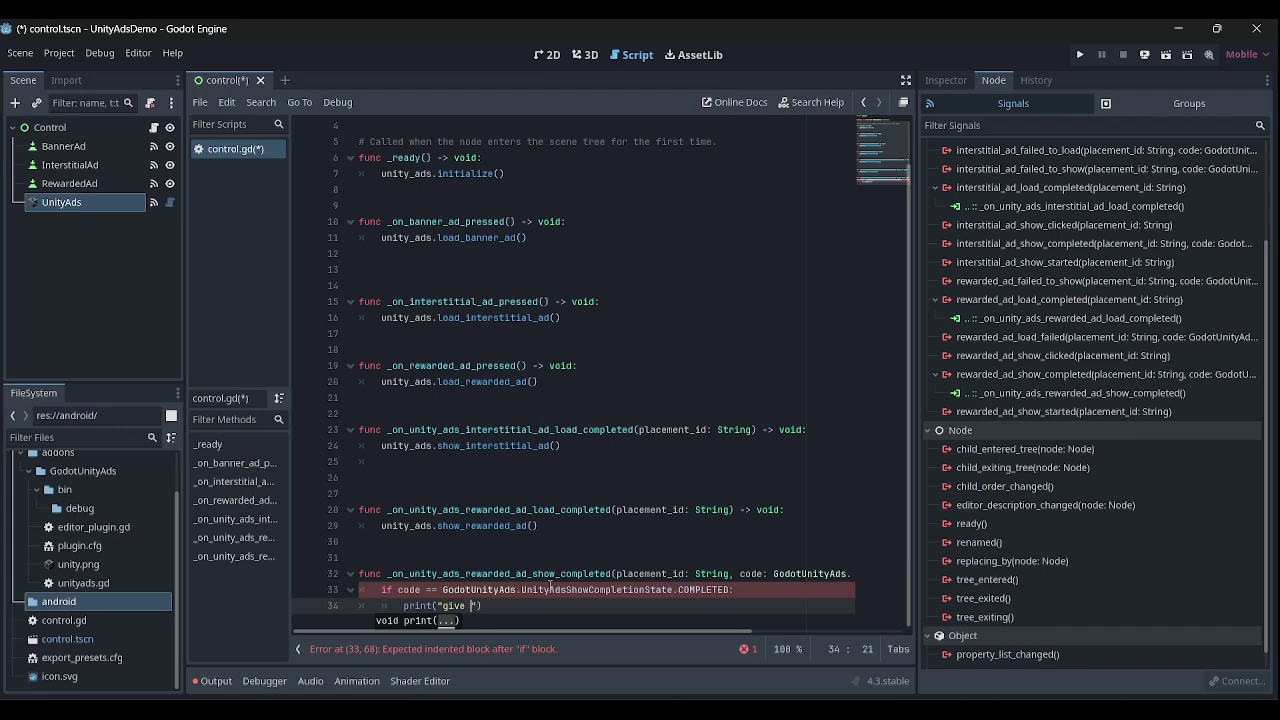
pyautogui.write('reward')
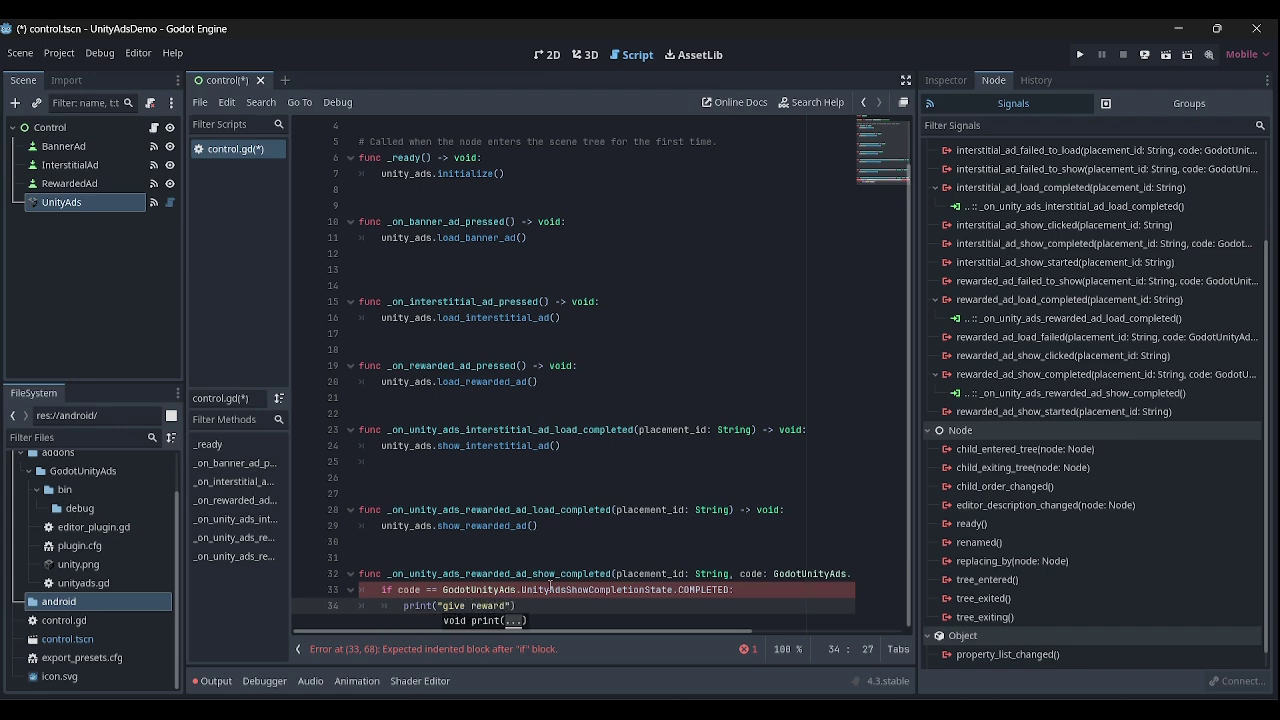
pyautogui.hotkey('ctrl', 's')
pyautogui.press('End')
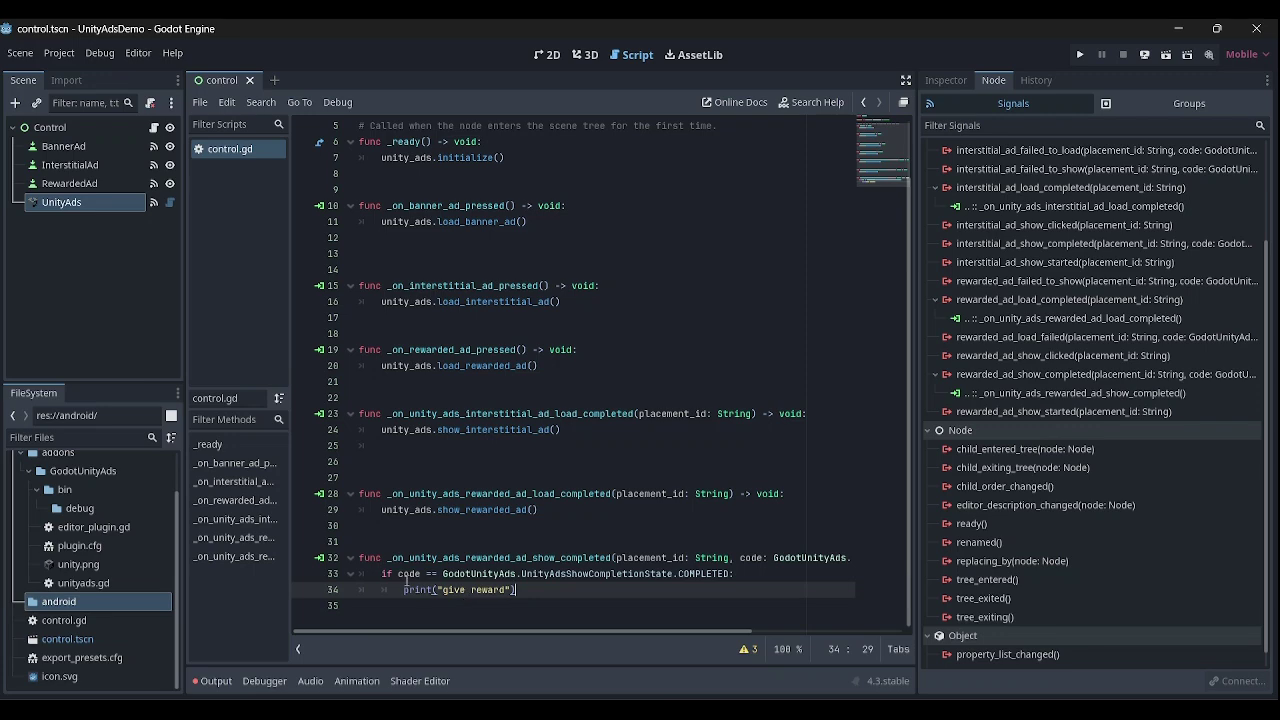
# Select lines 15 to 34 of control.gd to review them, then clear the selection.
pyautogui.moveTo(516, 590); pyautogui.dragTo(300, 290)
pyautogui.rightClick(300, 298)
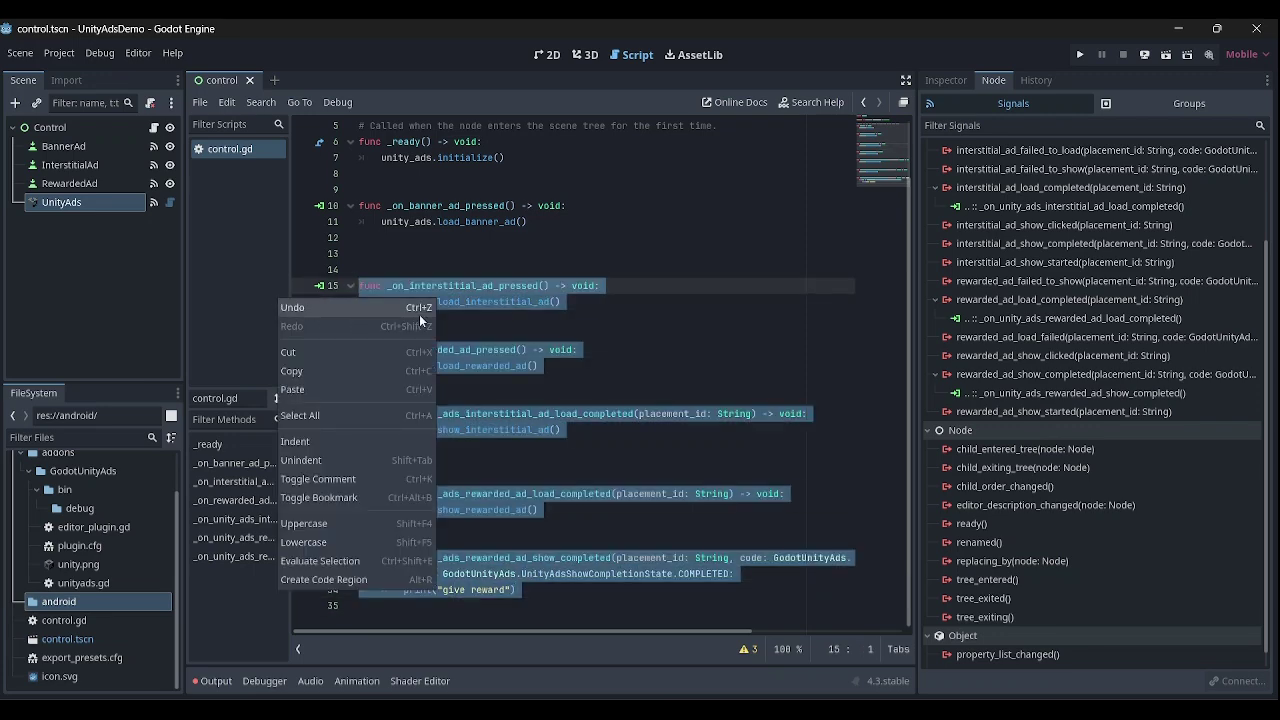
pyautogui.click(419, 312)
pyautogui.click(498, 413)
pyautogui.scroll(2, 498, 413)
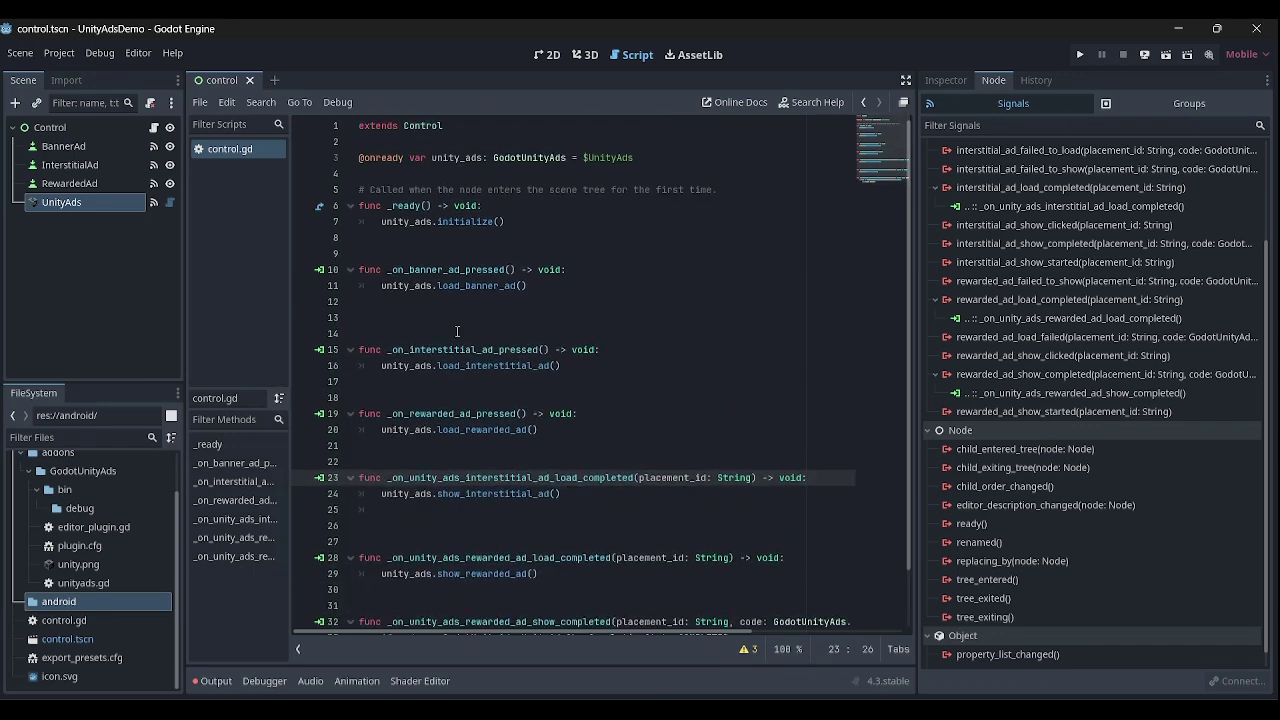
# In the 2D view, move the rewarded ad, Interstitial ad and Load banner buttons into a new column.
pyautogui.click(549, 54)
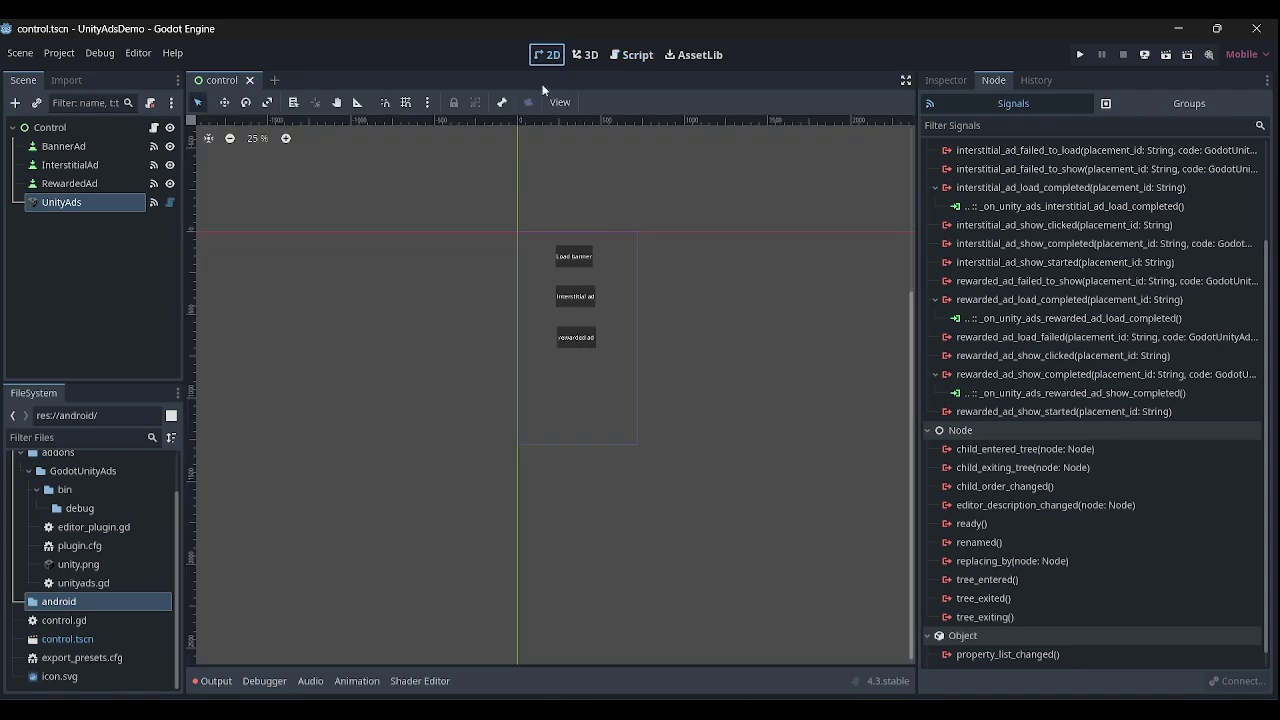
pyautogui.scroll(2, 567, 192)
pyautogui.scroll(2, 535, 274)
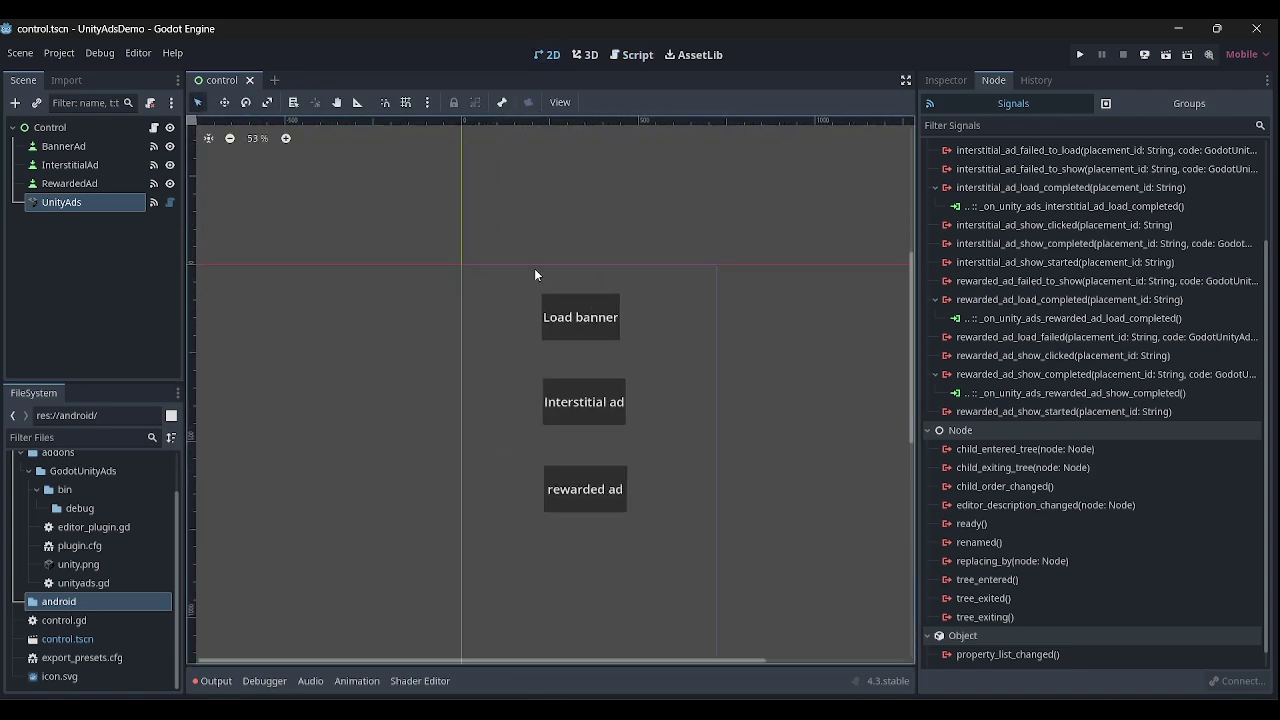
pyautogui.moveTo(489, 303); pyautogui.dragTo(410, 210, button='middle')
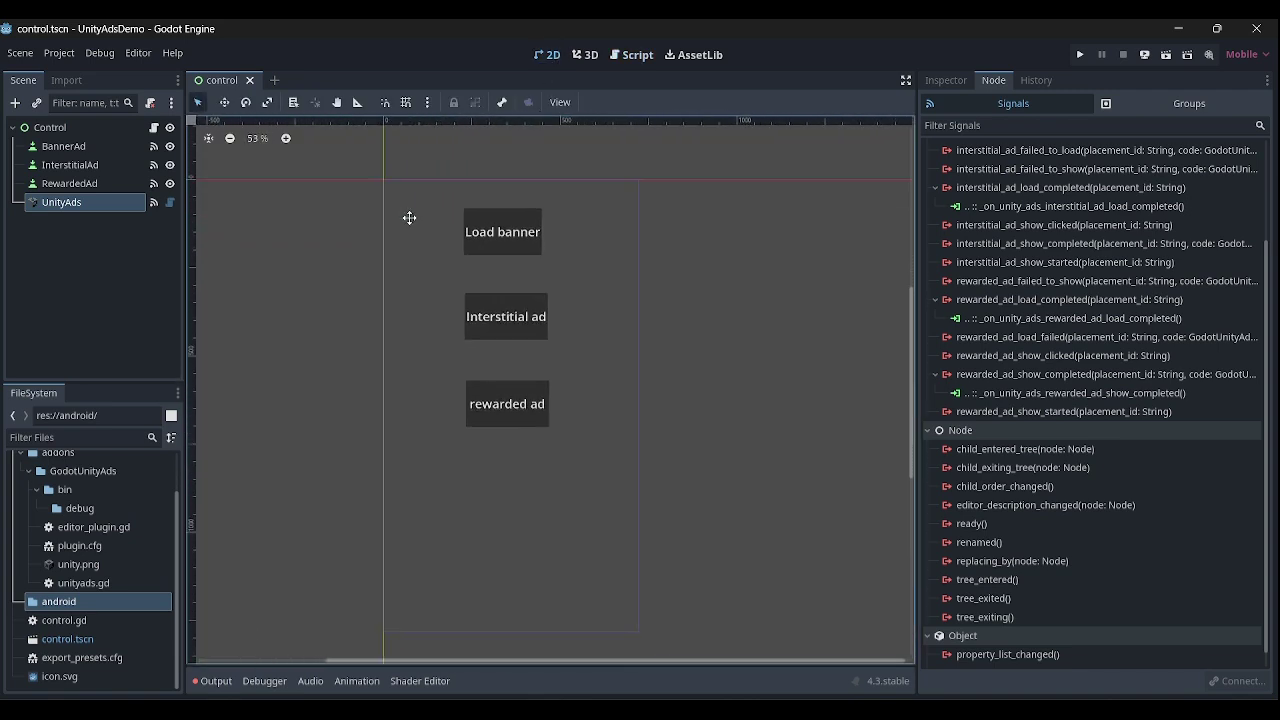
pyautogui.click(505, 380)
pyautogui.click(514, 384)
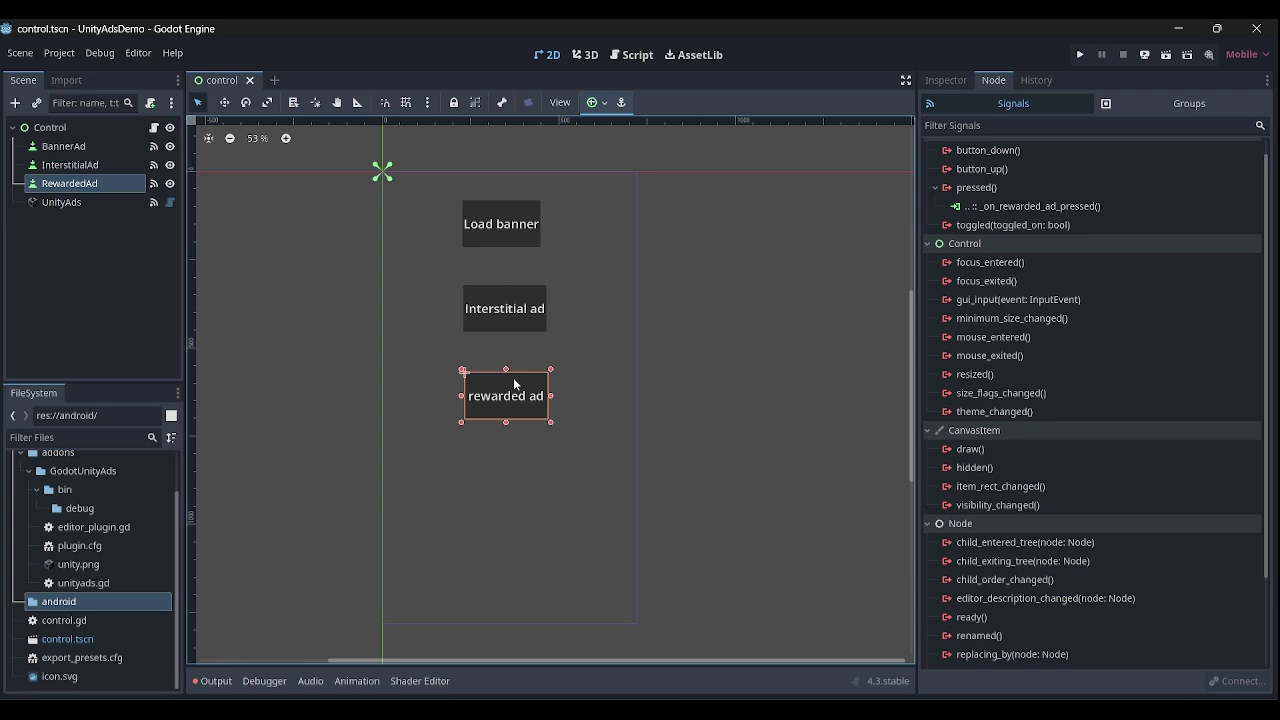
pyautogui.moveTo(514, 384); pyautogui.dragTo(512, 452)
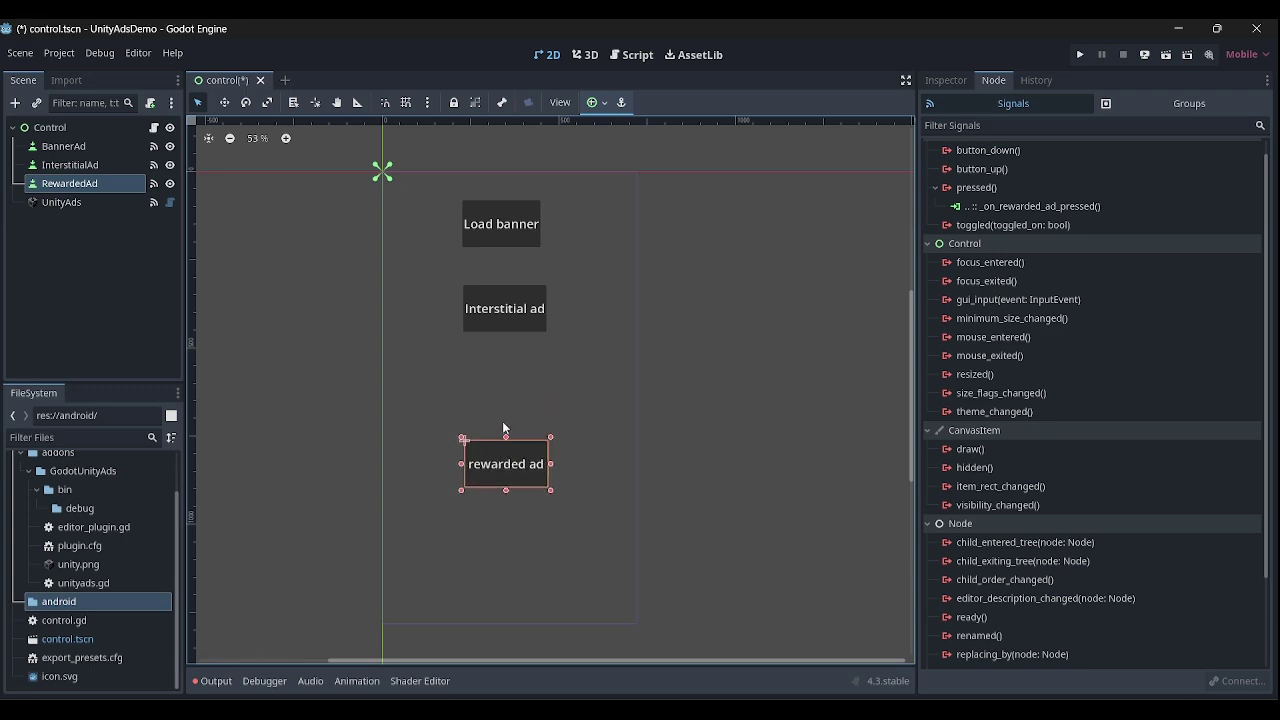
pyautogui.moveTo(518, 303); pyautogui.dragTo(523, 360)
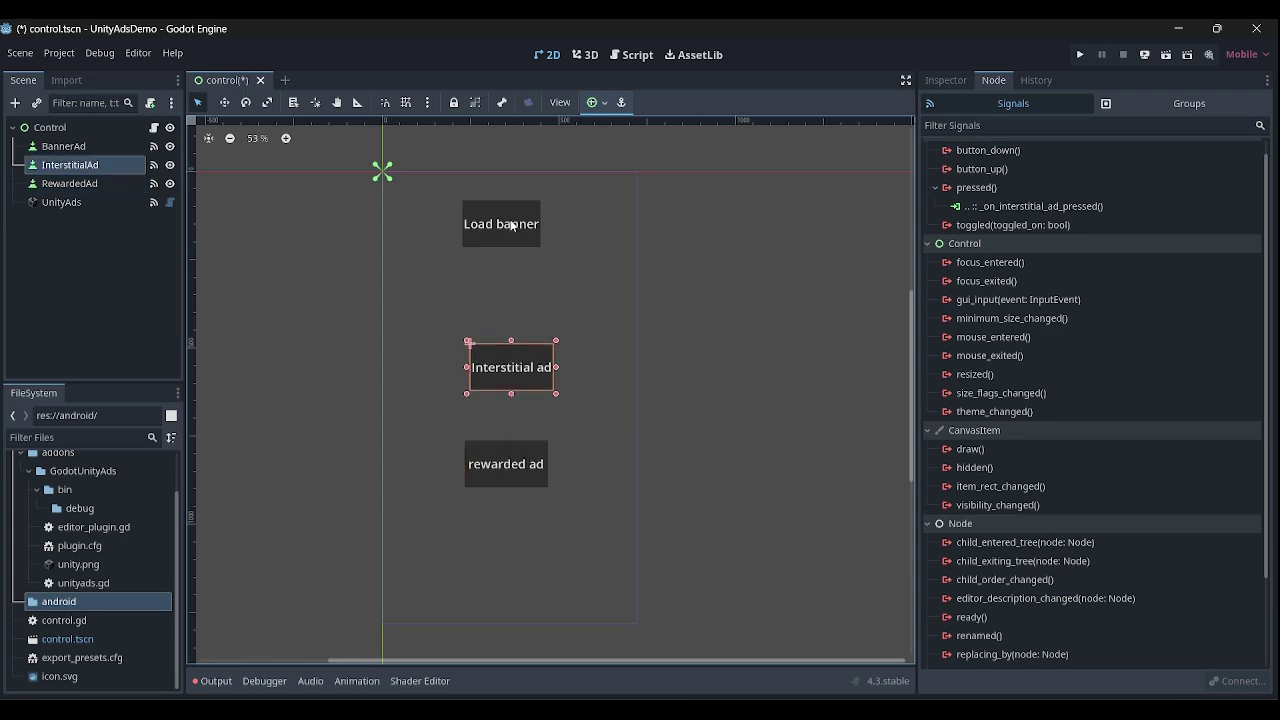
pyautogui.moveTo(511, 226); pyautogui.dragTo(496, 302)
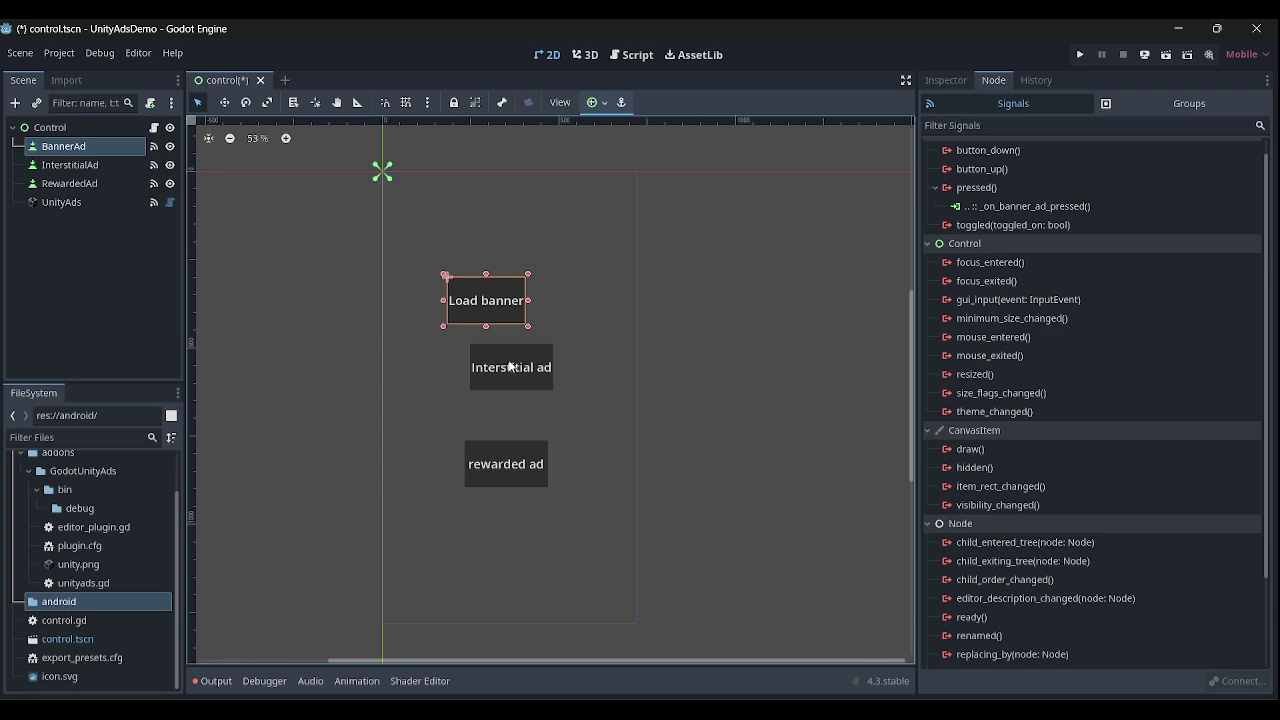
pyautogui.moveTo(510, 367); pyautogui.dragTo(544, 375)
pyautogui.moveTo(514, 465); pyautogui.dragTo(495, 440)
# Nudge the Interstitial ad button so it sits offset to the right, then deselect.
pyautogui.click(535, 378)
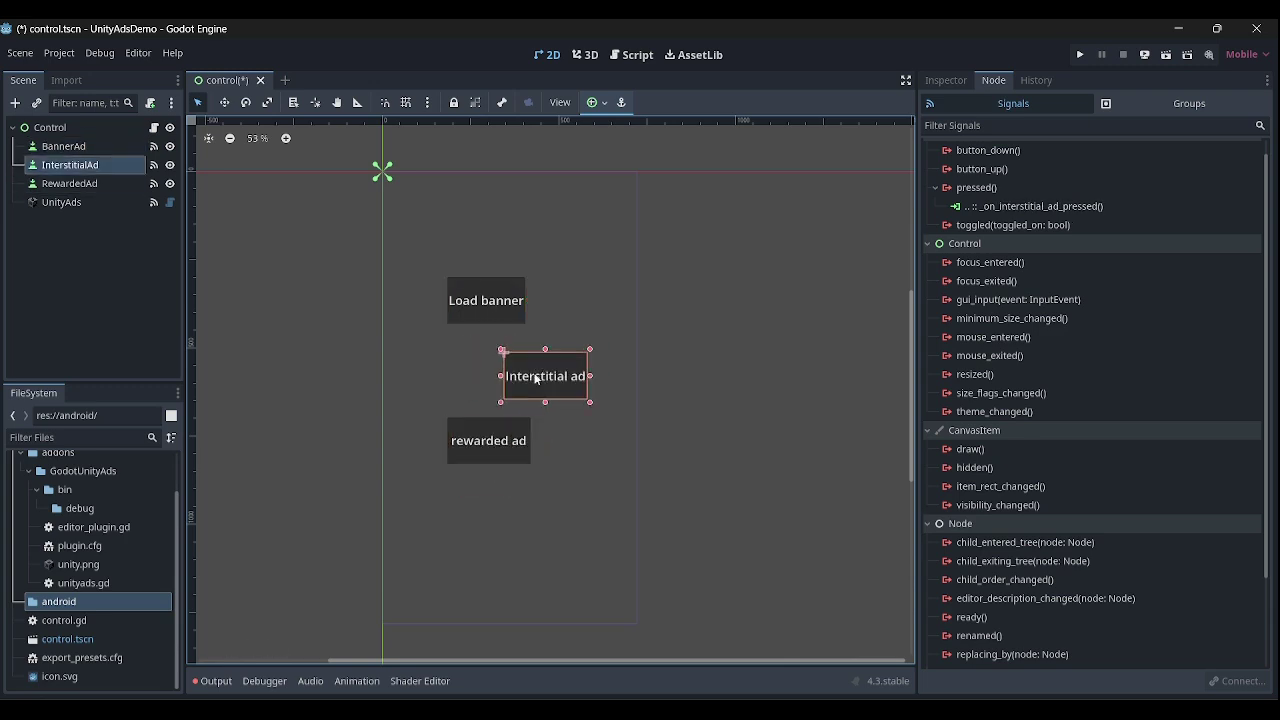
pyautogui.moveTo(536, 378); pyautogui.dragTo(532, 367)
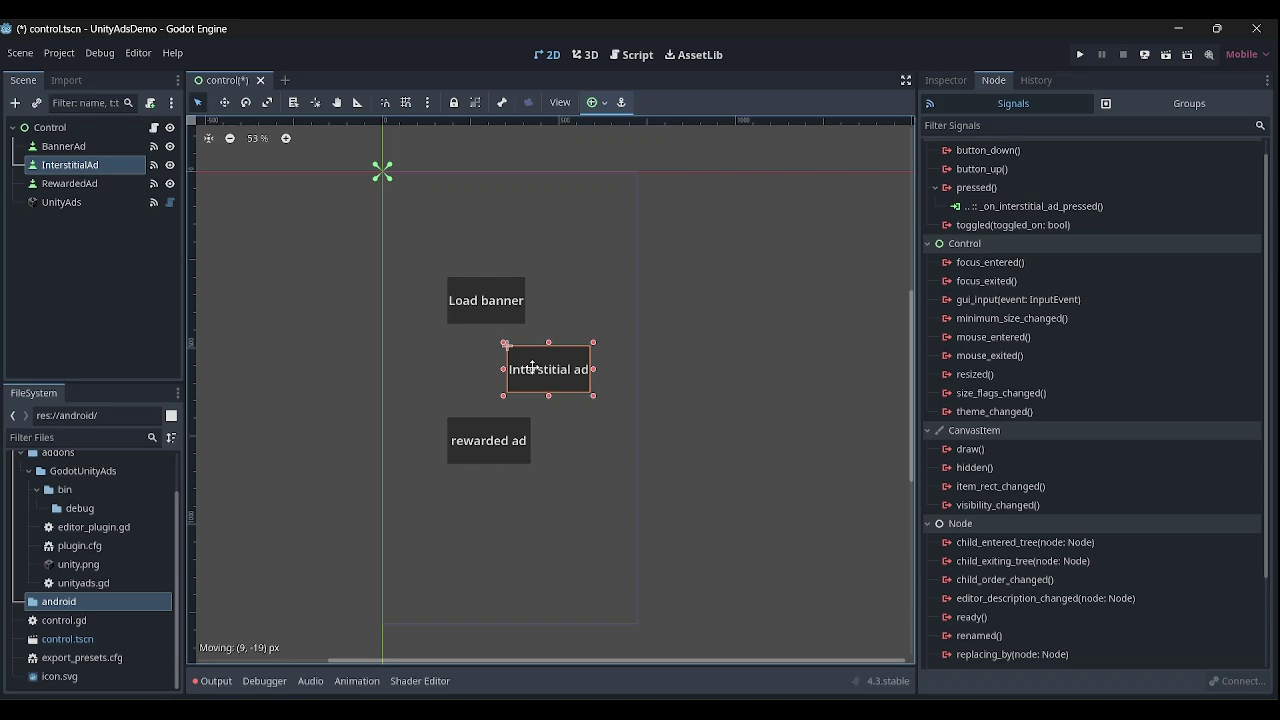
pyautogui.click(622, 322)
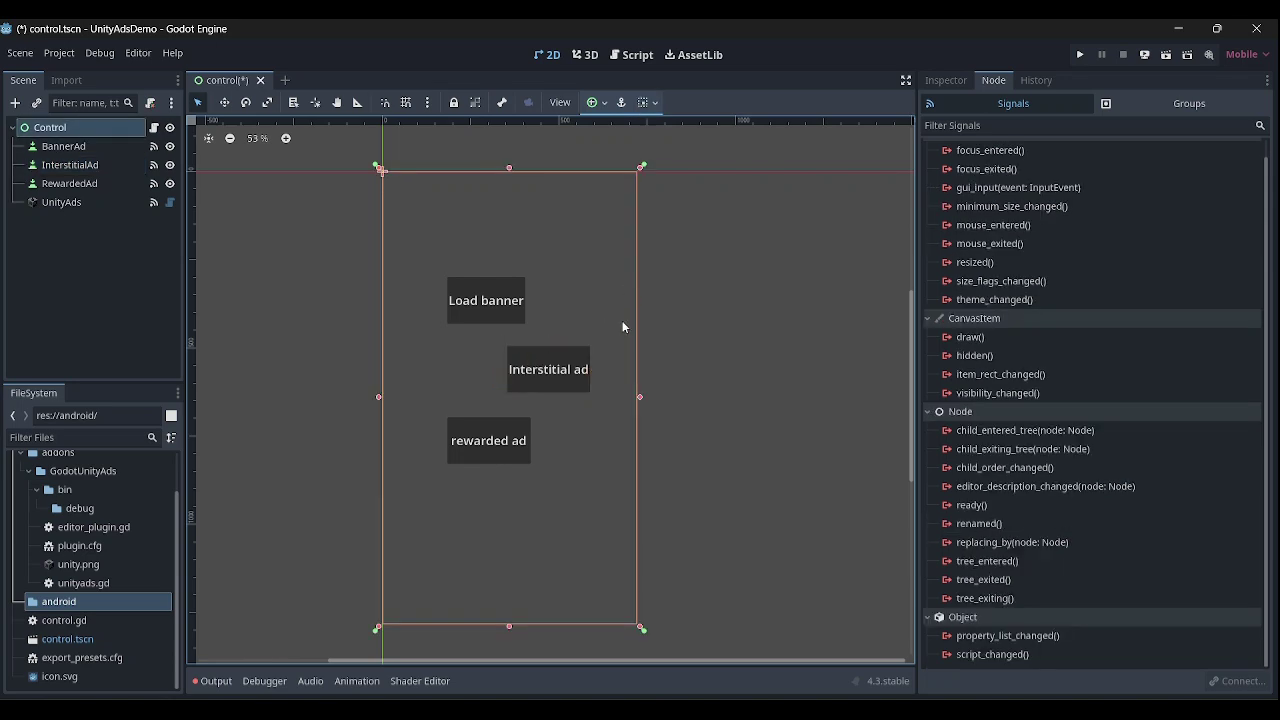
pyautogui.click(372, 369)
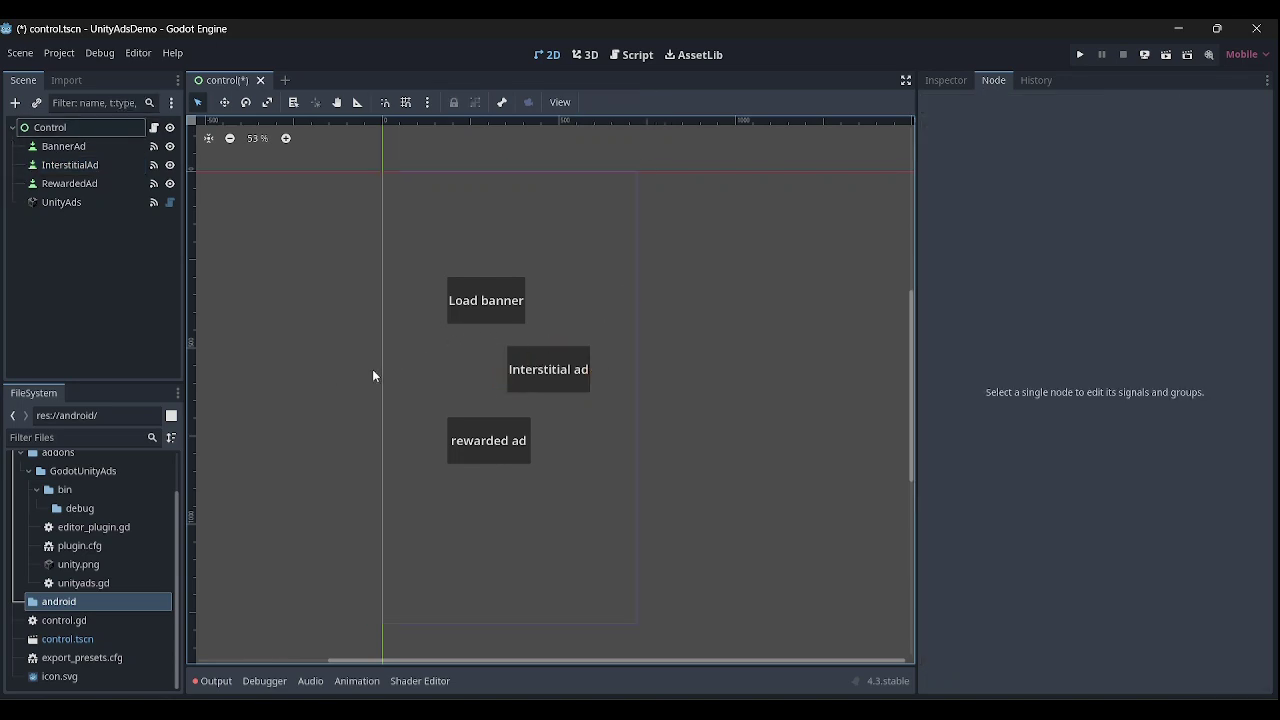
pyautogui.scroll(-3, 526, 320)
# Save the scene, then review the itch.io plugin page's four setup steps and $1.00 addons.zip.
pyautogui.hotkey('ctrl', 's')
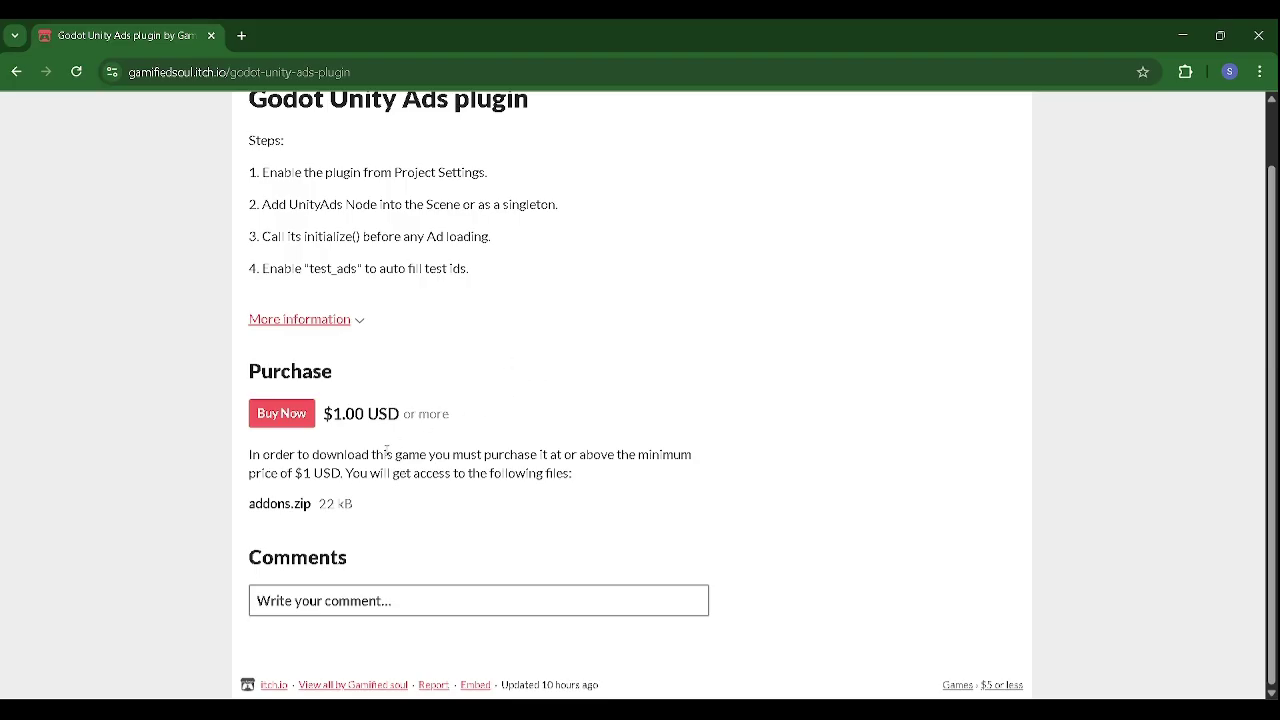
pyautogui.scroll(1, 306, 430)
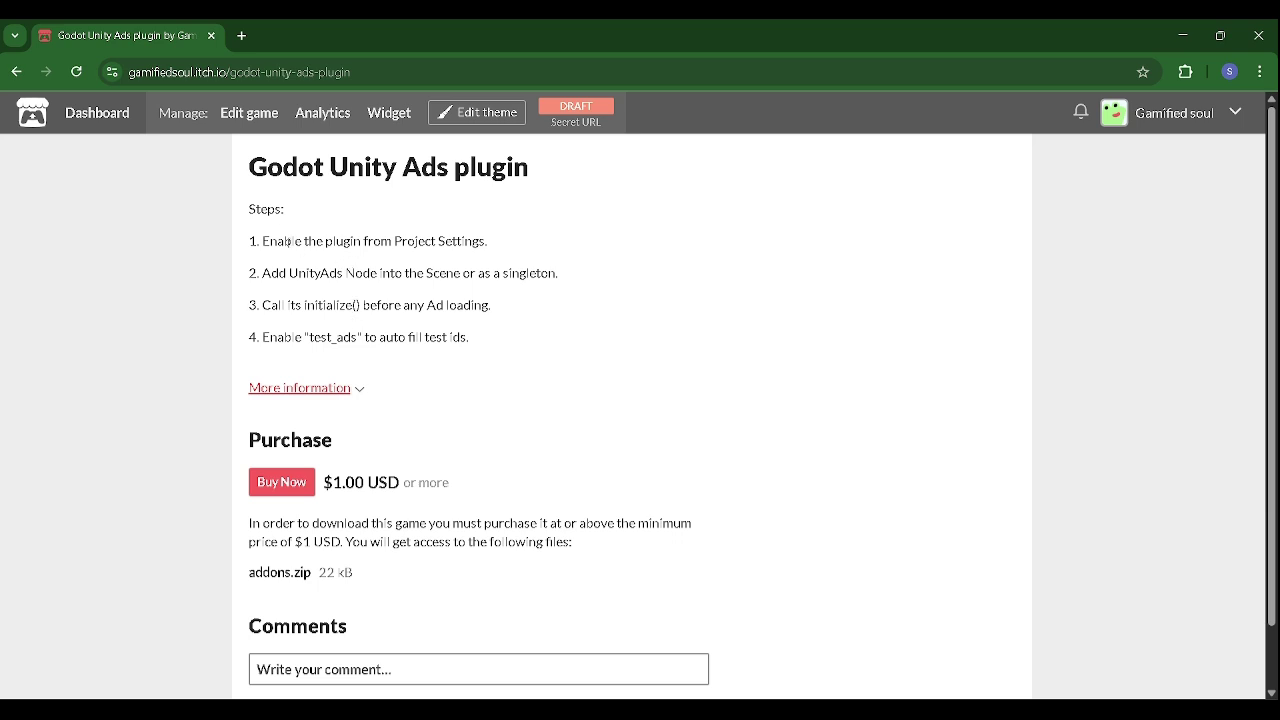
pyautogui.moveTo(274, 236); pyautogui.dragTo(524, 352)
pyautogui.click(527, 360)
pyautogui.scroll(-2, 423, 534)
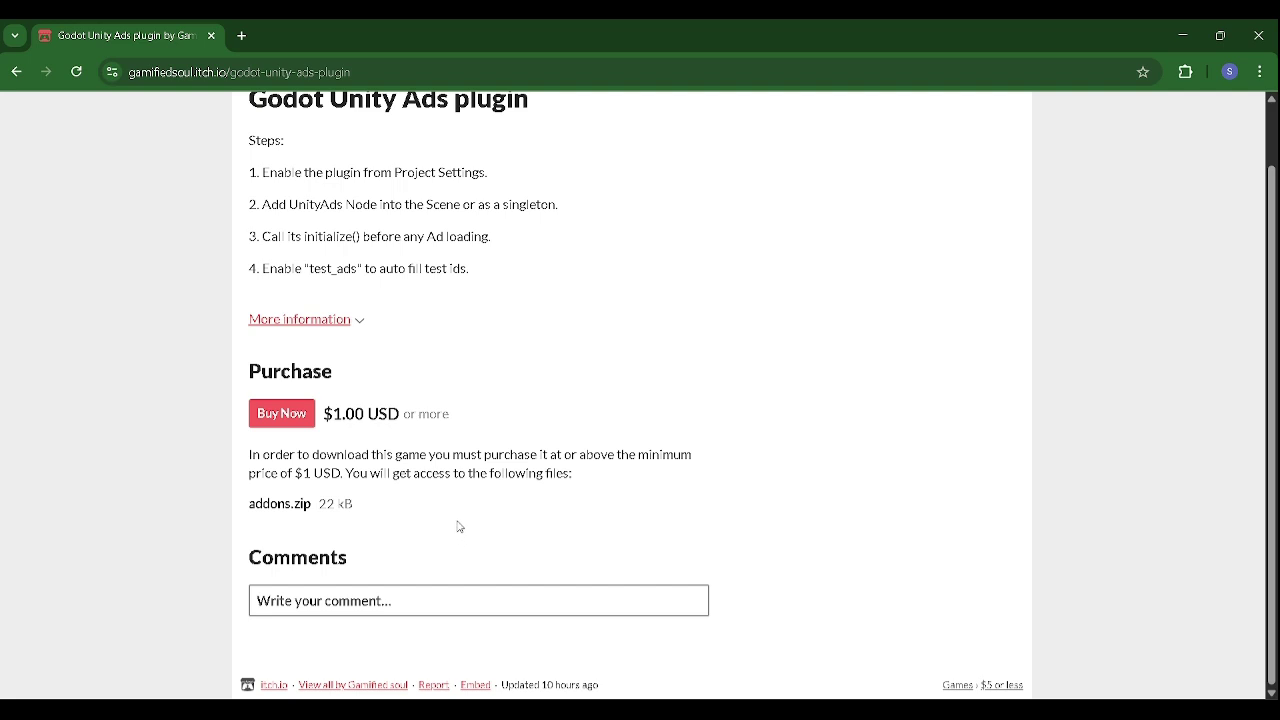
pyautogui.scroll(2, 391, 411)
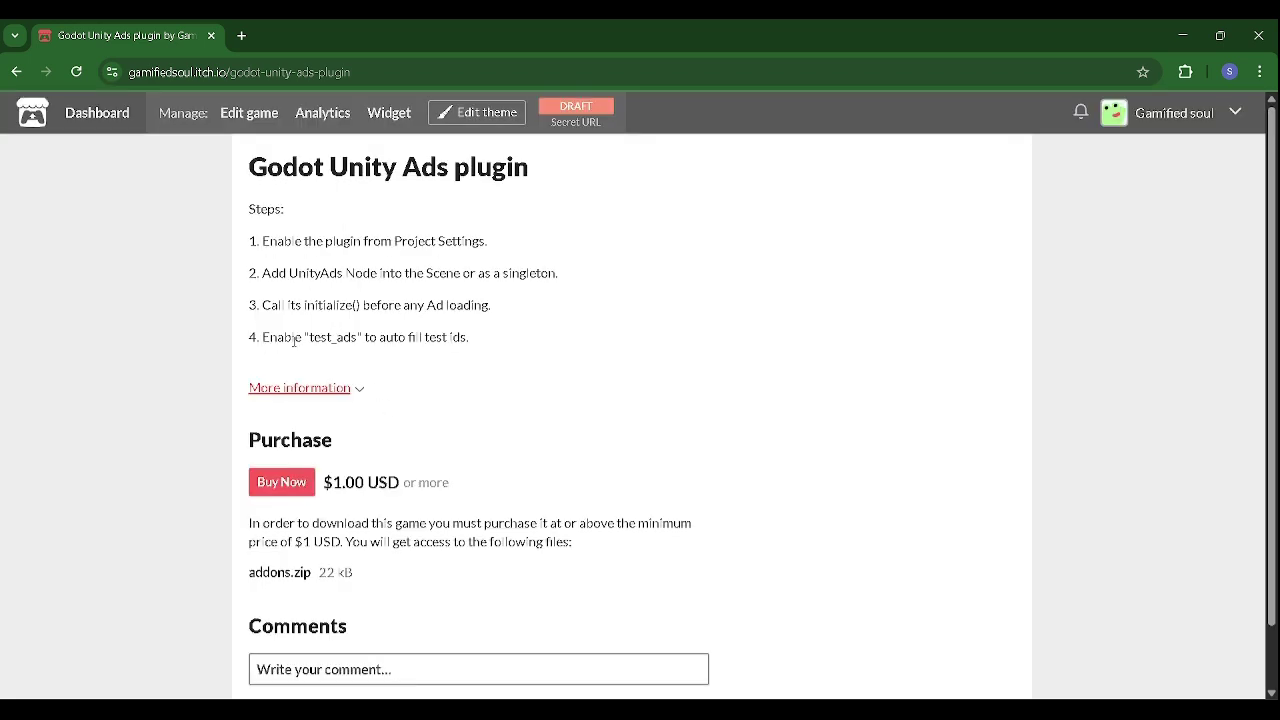
pyautogui.scroll(-2, 275, 350)
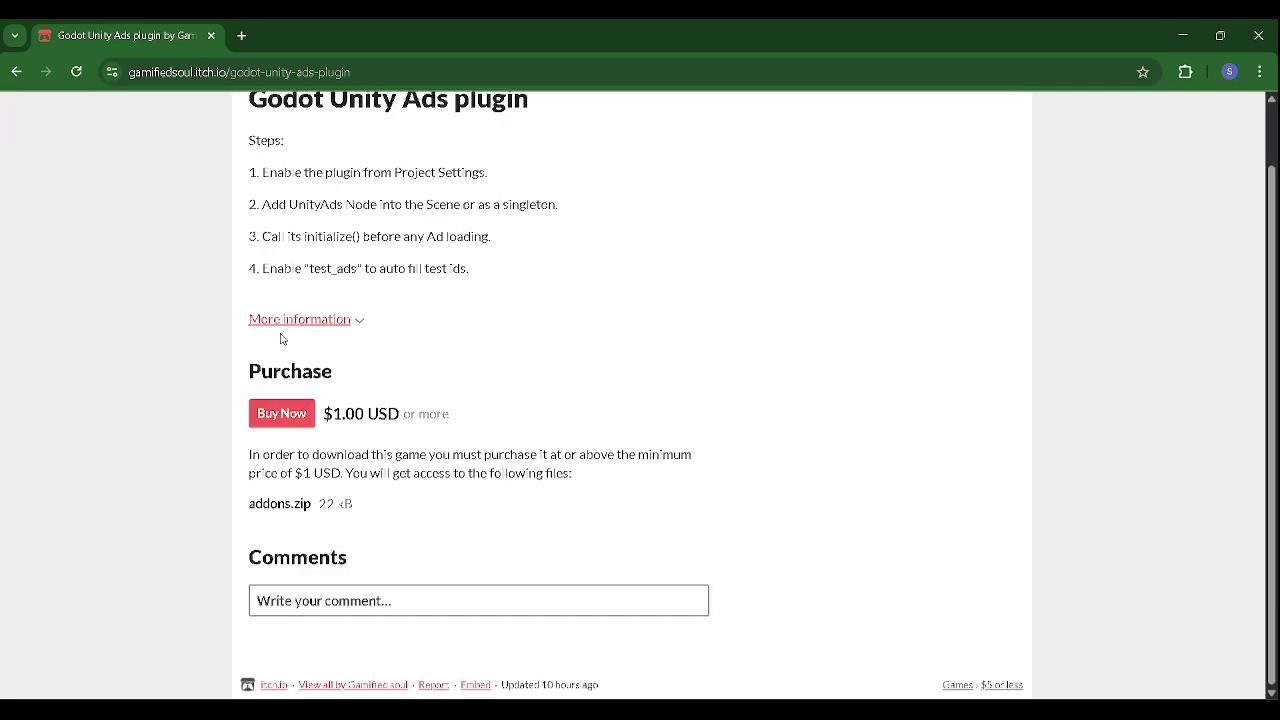